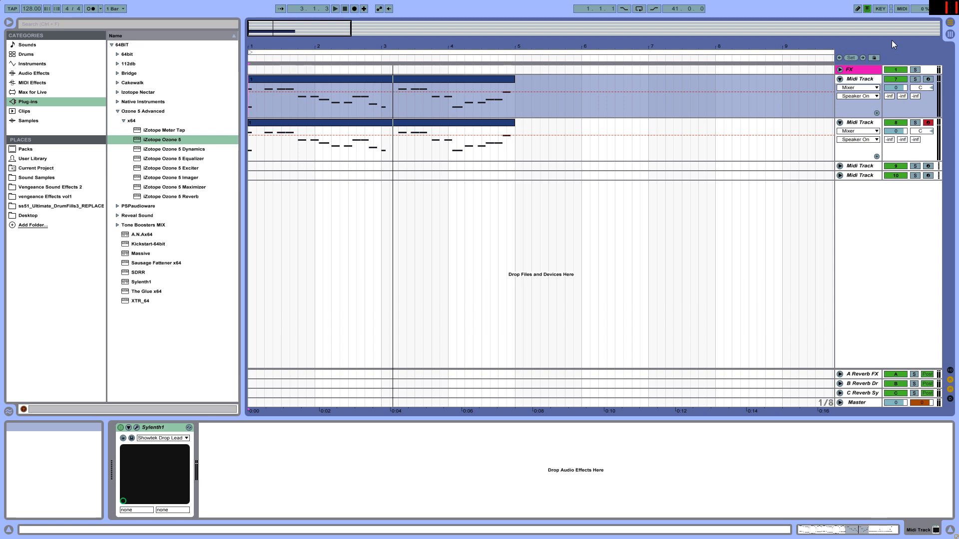
mouse_move(306, 28)
left_mouse_down()
mouse_move(306, 20)
mouse_move(361, 29)
mouse_move(329, 55)
mouse_move(295, 58)
mouse_move(295, 31)
left_mouse_up()
left_click(385, 80)
key("ctrl+c")
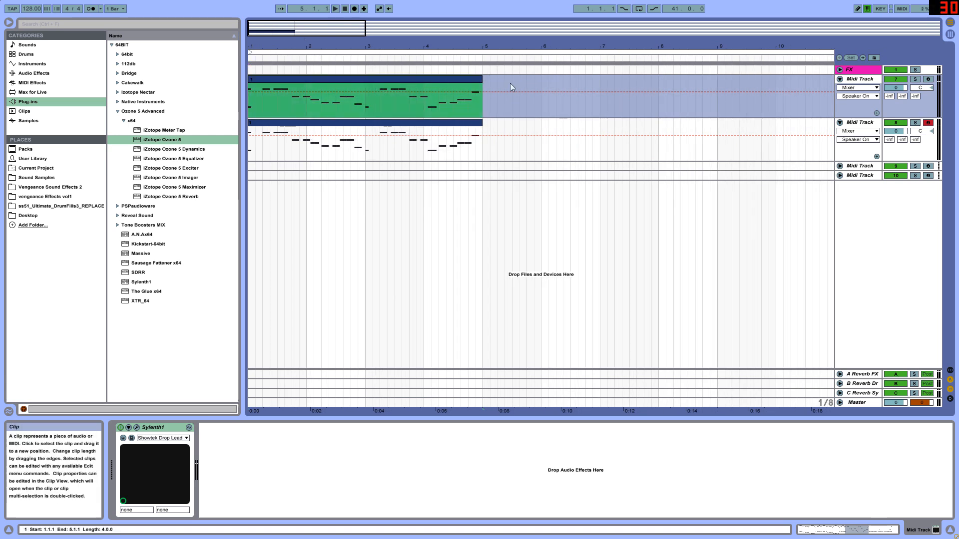
left_click(851, 80)
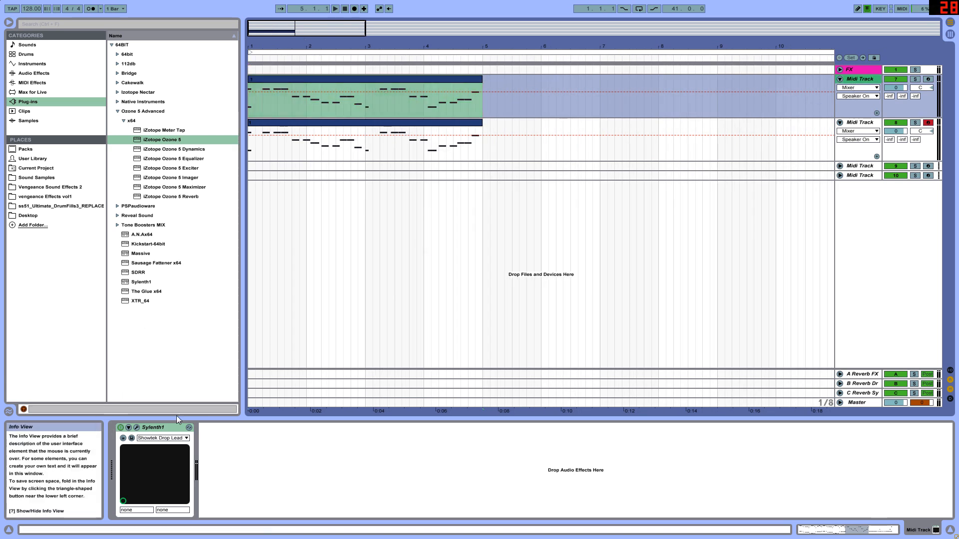
key("Down")
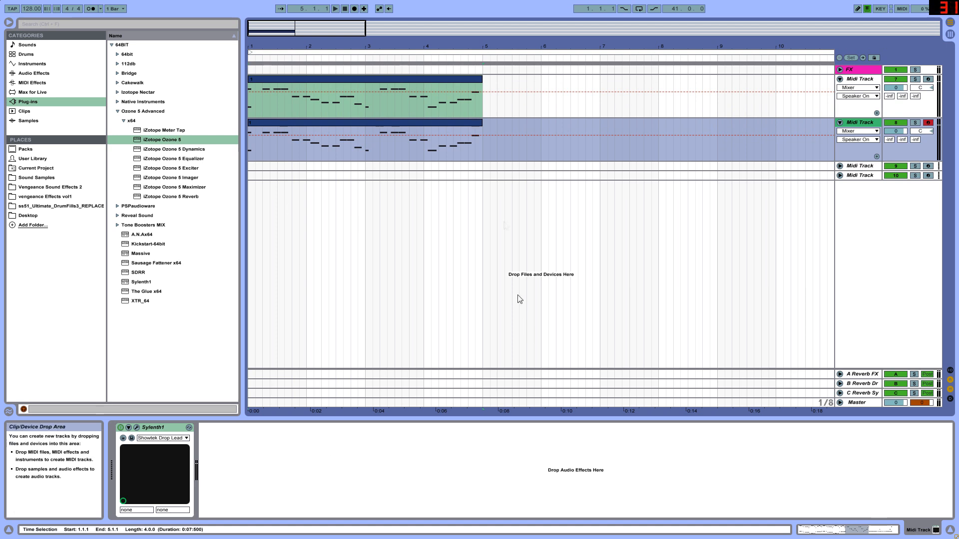
left_click_drag(584, 47, 488, 46)
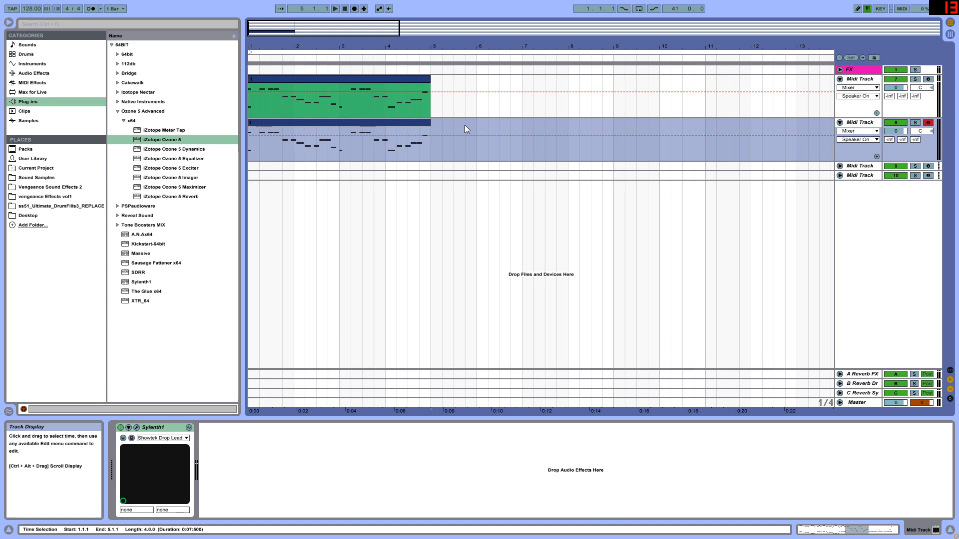
Place the insert marker at the start of the second MIDI track and play the arrangement through the clips.
left_click(260, 143)
left_click(260, 145)
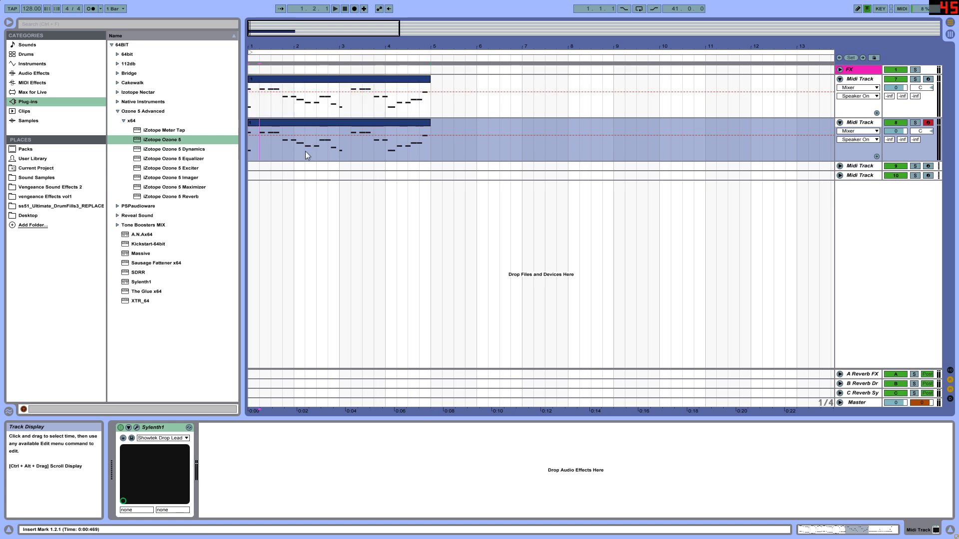
left_click(253, 144)
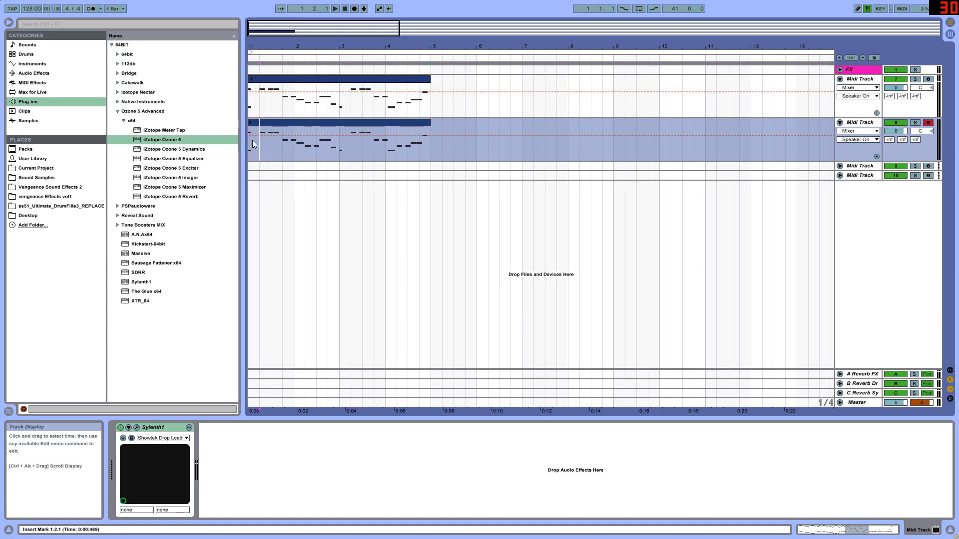
left_click(859, 122)
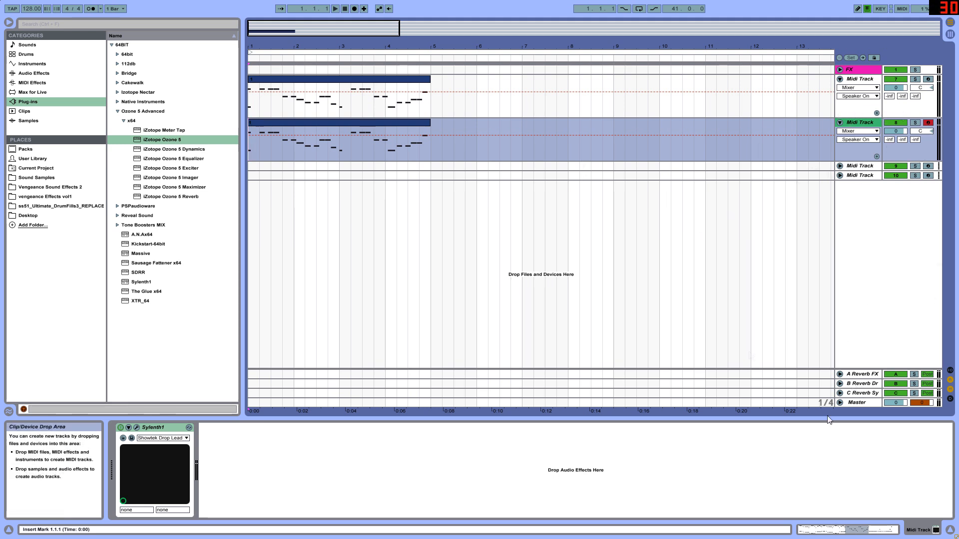
key("space")
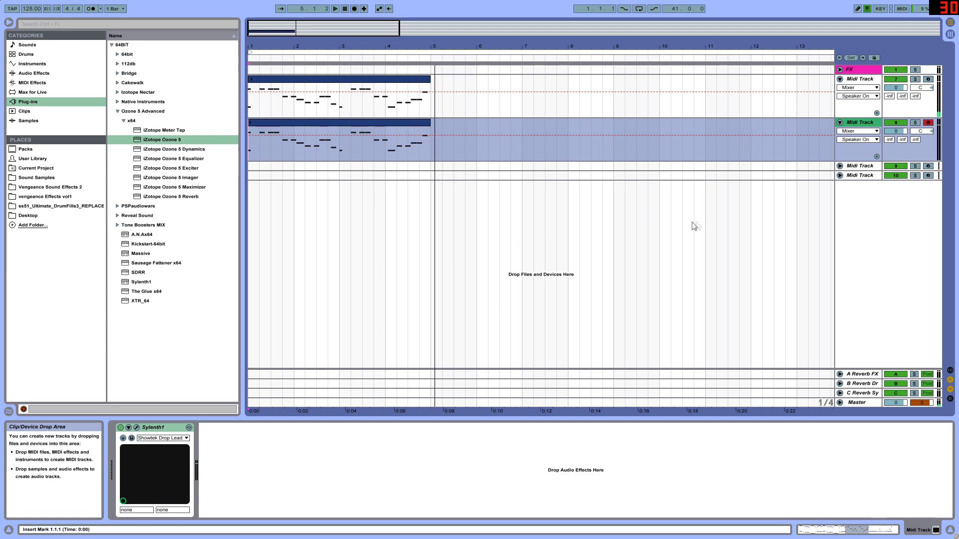
Compare the two MIDI tracks by playing each one soloed from the start, and clear the solo.
left_click_drag(322, 37, 322, 27)
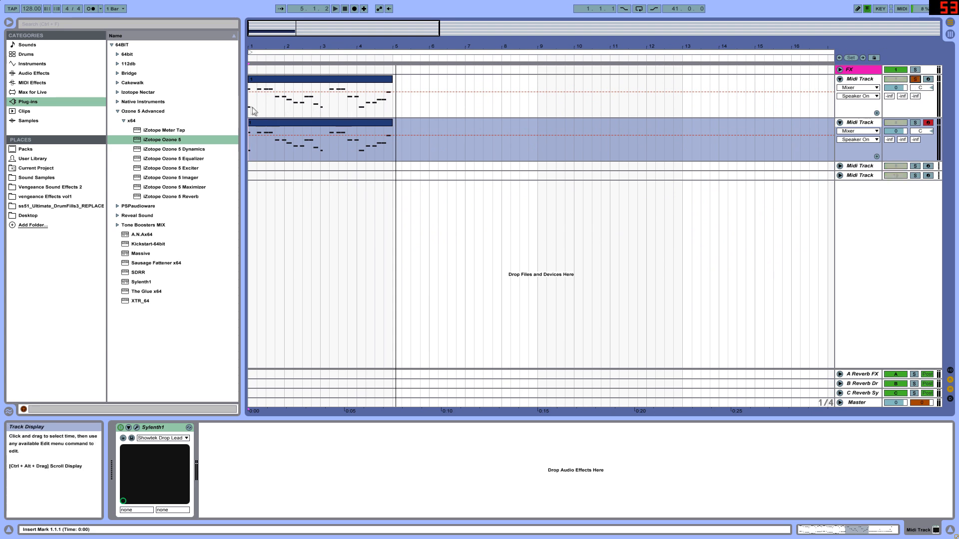
left_click(271, 114)
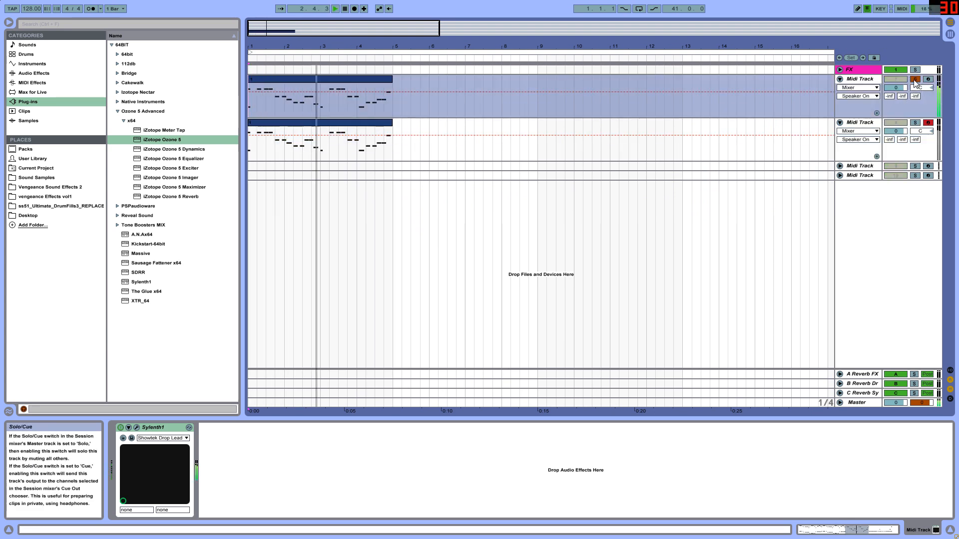
left_click(914, 123)
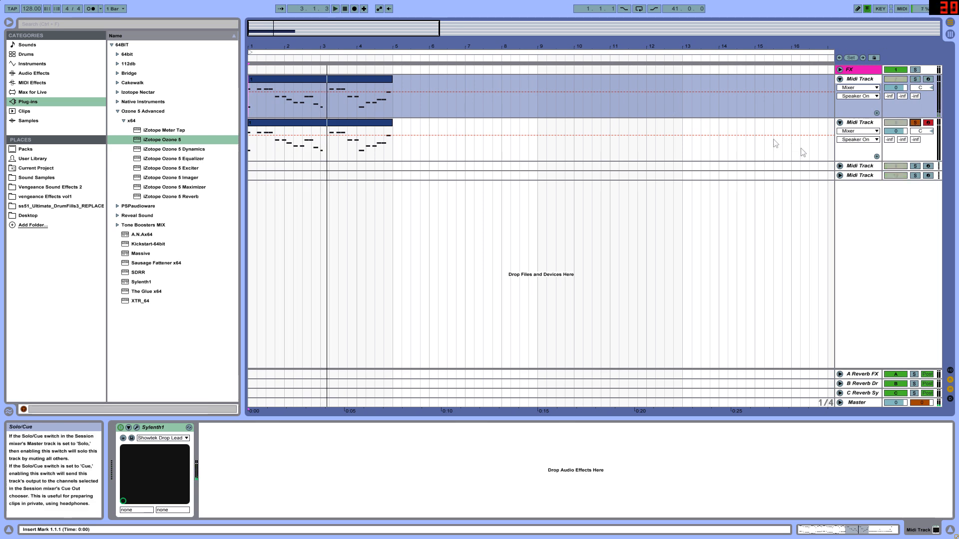
key("space")
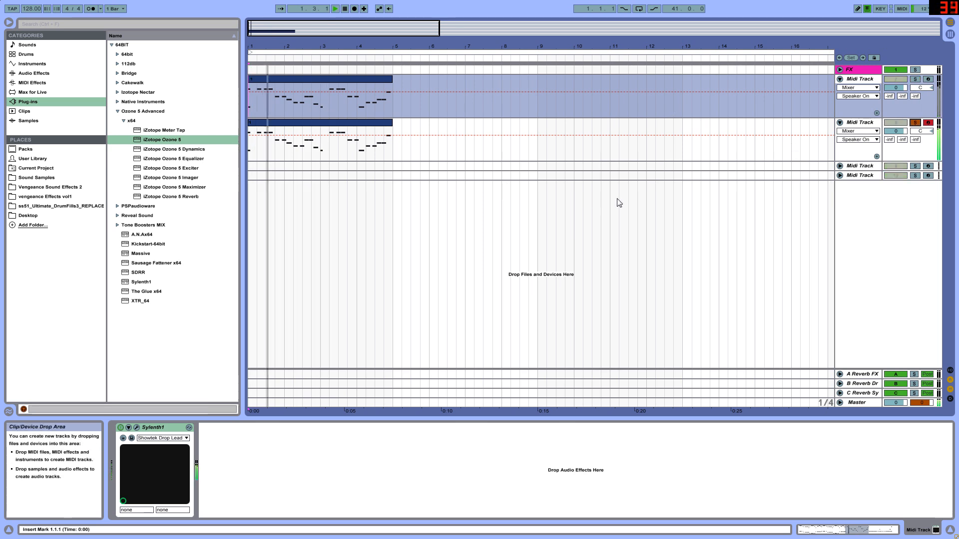
key("space")
left_click(914, 123)
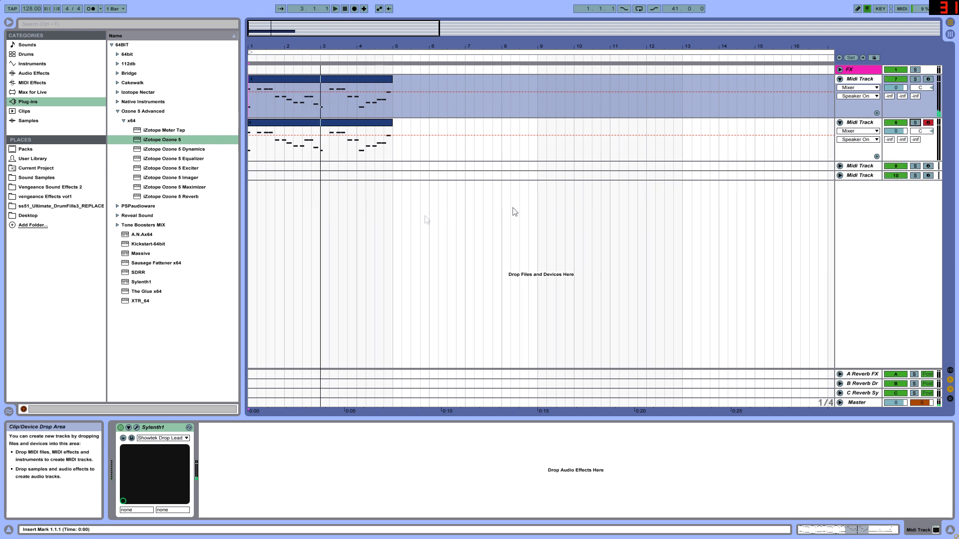
Open the Sylenth1 interface of the first MIDI track and move its window clear of the track mixer controls.
left_click(860, 122)
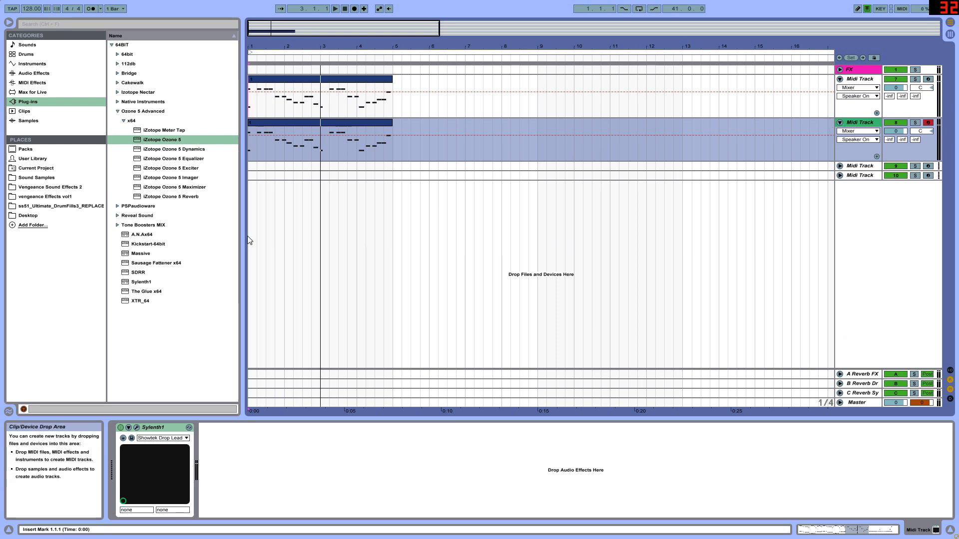
left_click_drag(406, 44, 424, 85)
left_click(867, 82)
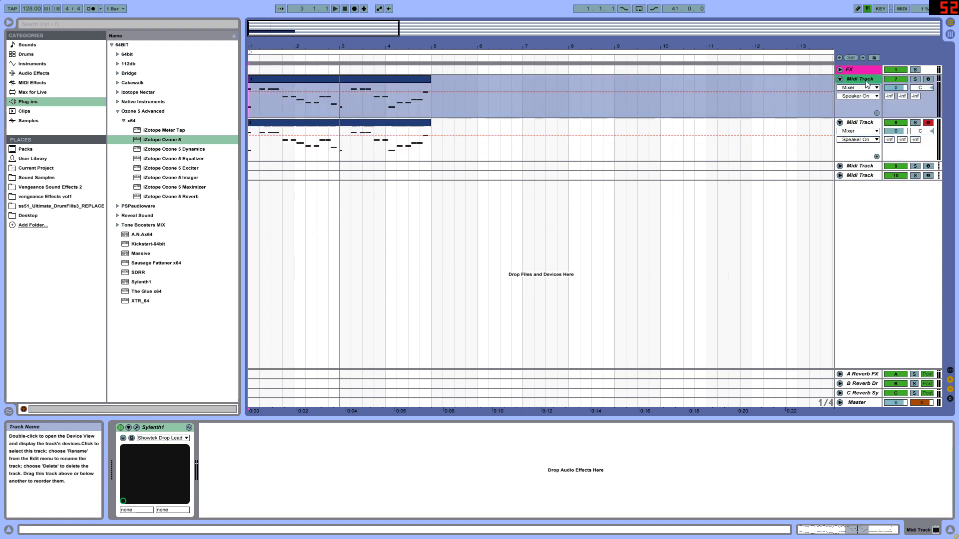
left_click(137, 427)
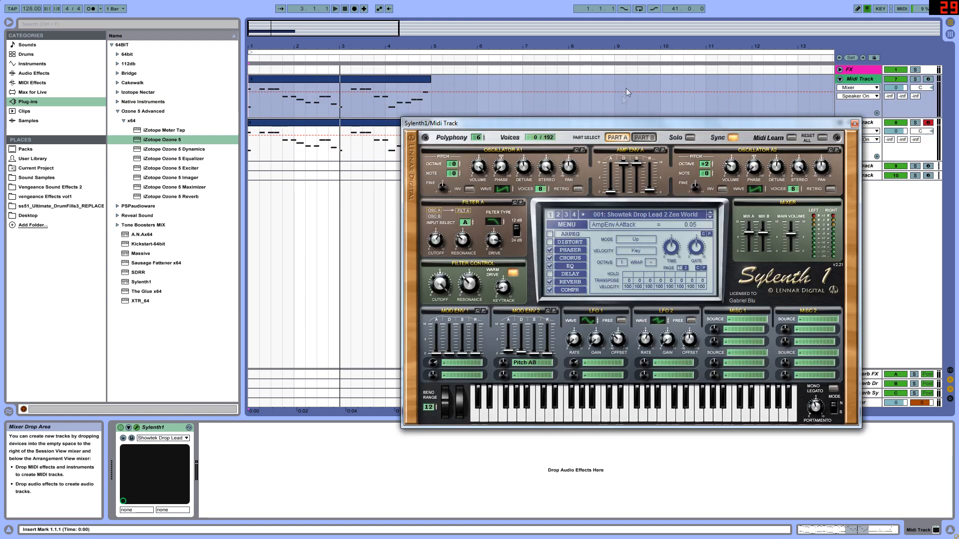
left_click_drag(499, 123, 362, 118)
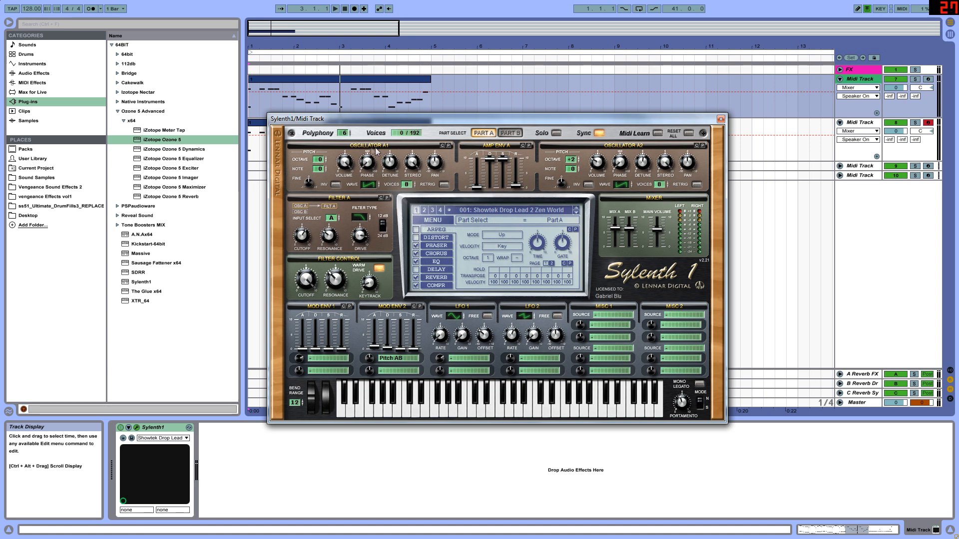
Show the voices, detune and phase settings of Oscillator A1 in Sylenth1.
left_click(406, 185)
left_click(395, 161)
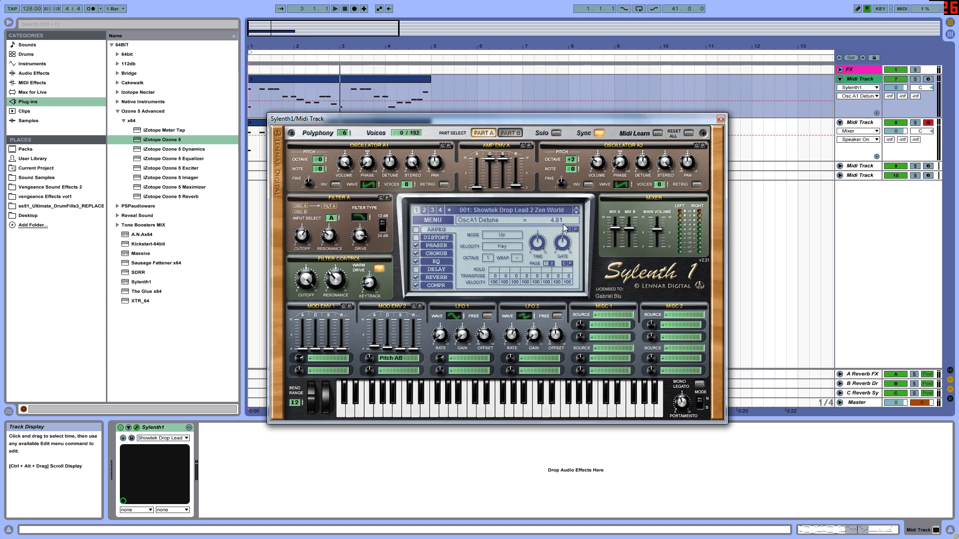
left_click(367, 164)
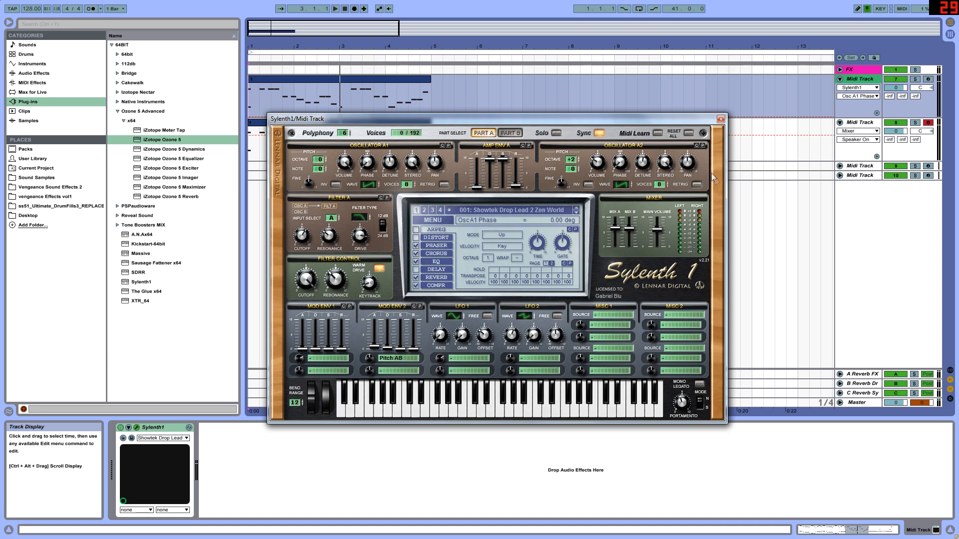
Examine the decay, release and attack settings of Amp Env A in Part A.
left_click(483, 133)
left_click(502, 158)
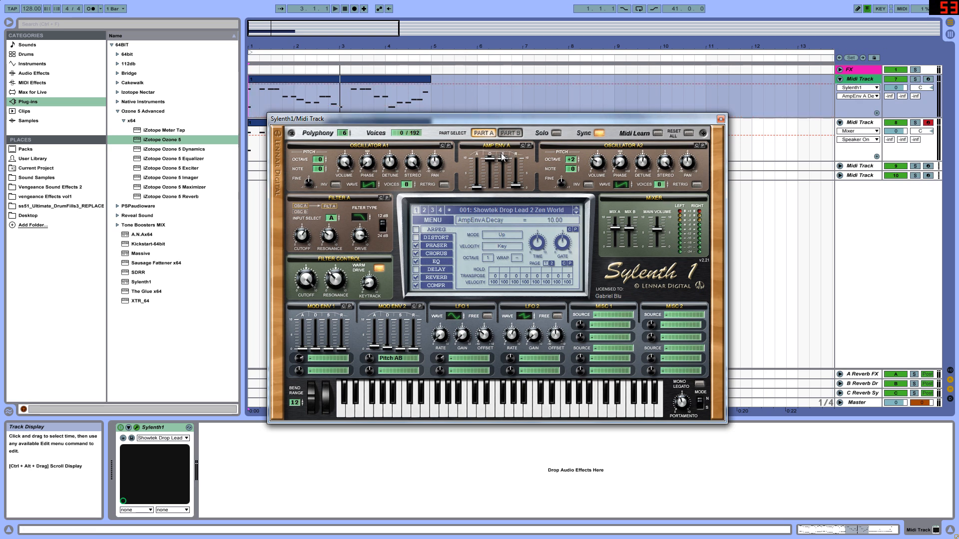
left_click(516, 188)
left_click(479, 193)
left_click_drag(536, 102, 545, 103)
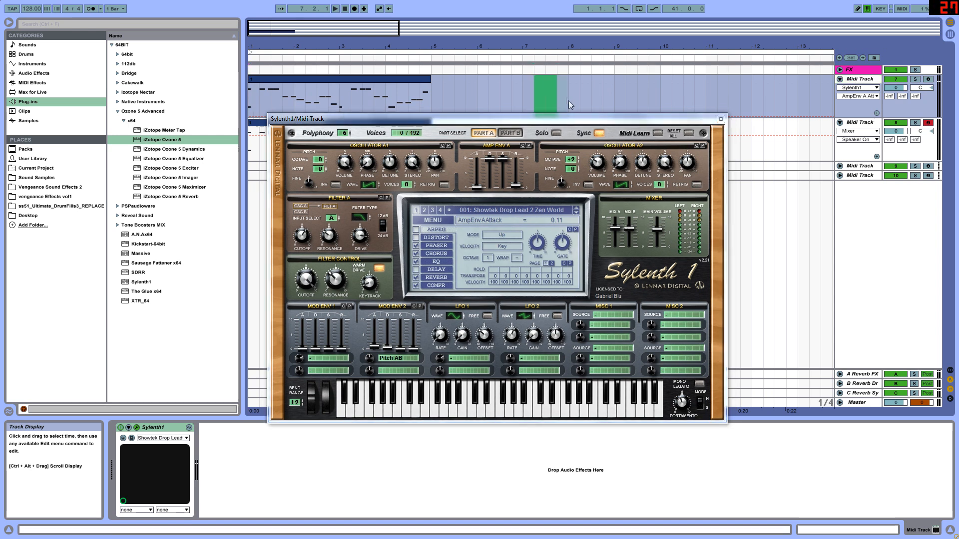
left_click(593, 121)
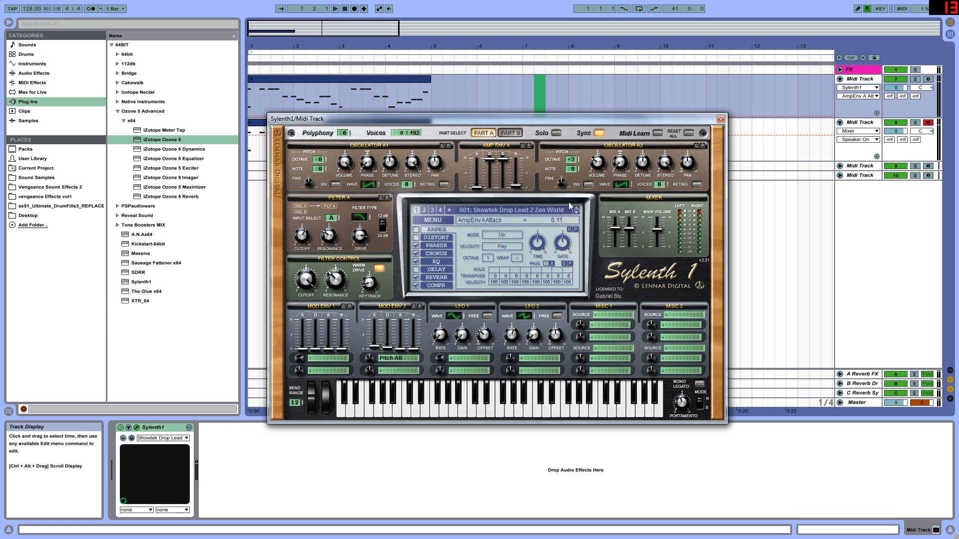
Look briefly at Part B, return to Part A and examine Oscillator A2's octave, voices and detune settings.
left_click(507, 134)
left_click(491, 133)
left_click(659, 185)
left_click(602, 160)
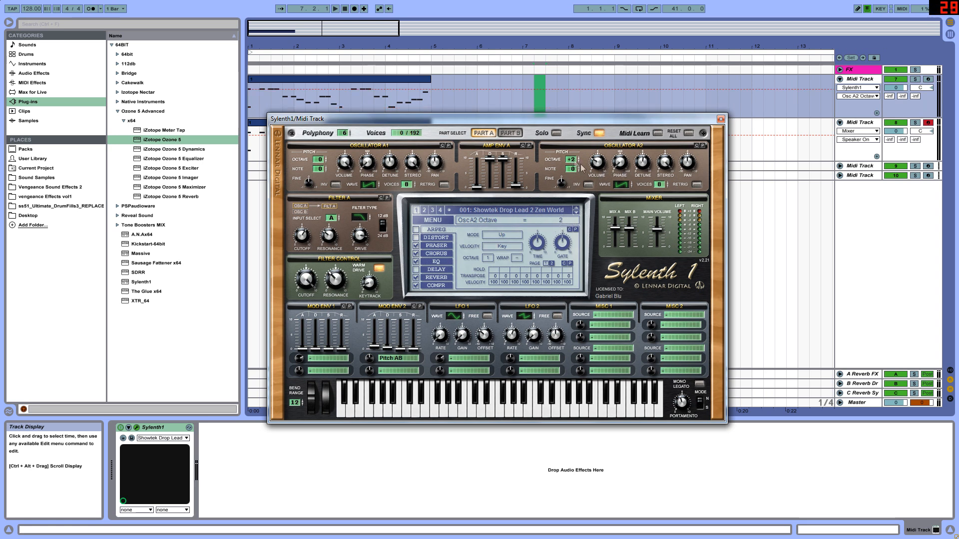
left_click(660, 186)
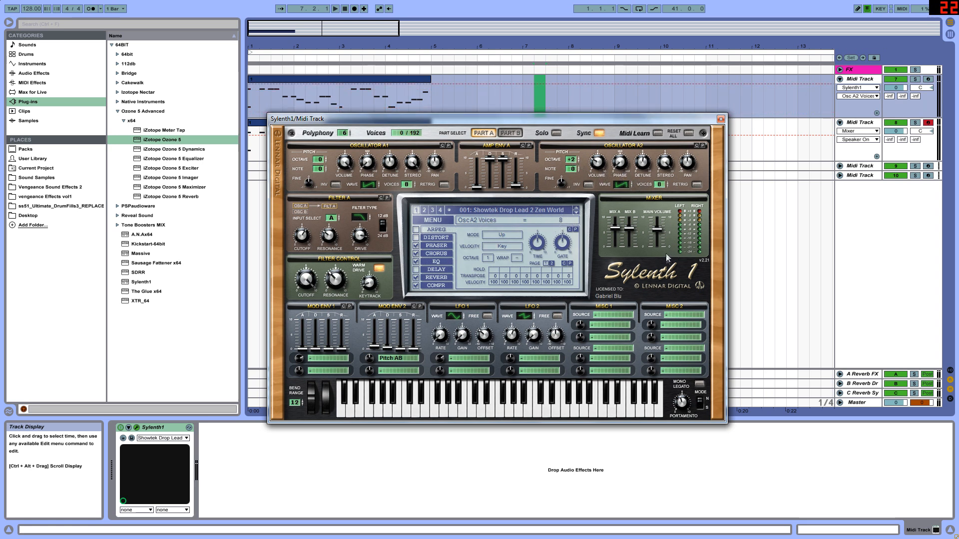
left_click(643, 163)
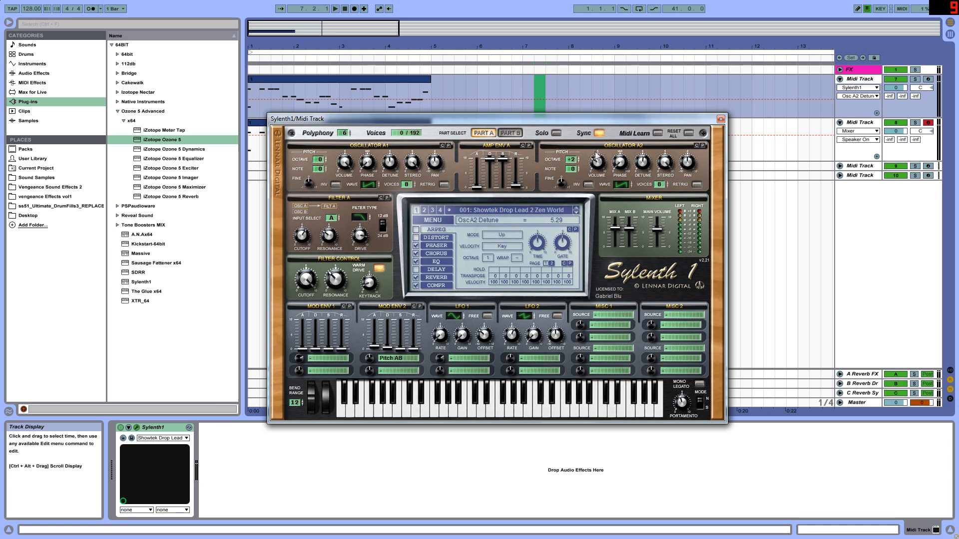
Show the filter type of Filter A and reposition the Sylenth1 window over the arrangement.
left_click_drag(600, 122, 600, 145)
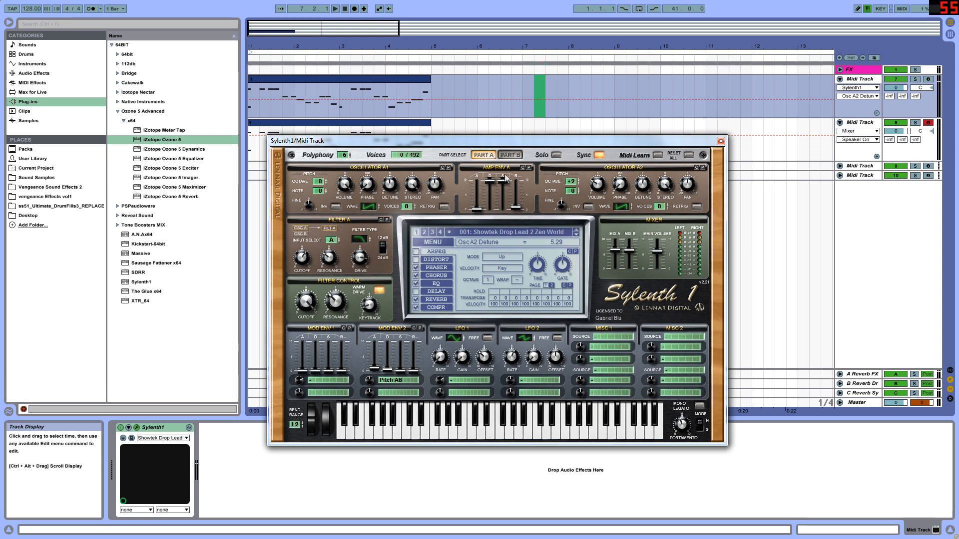
left_click(360, 239)
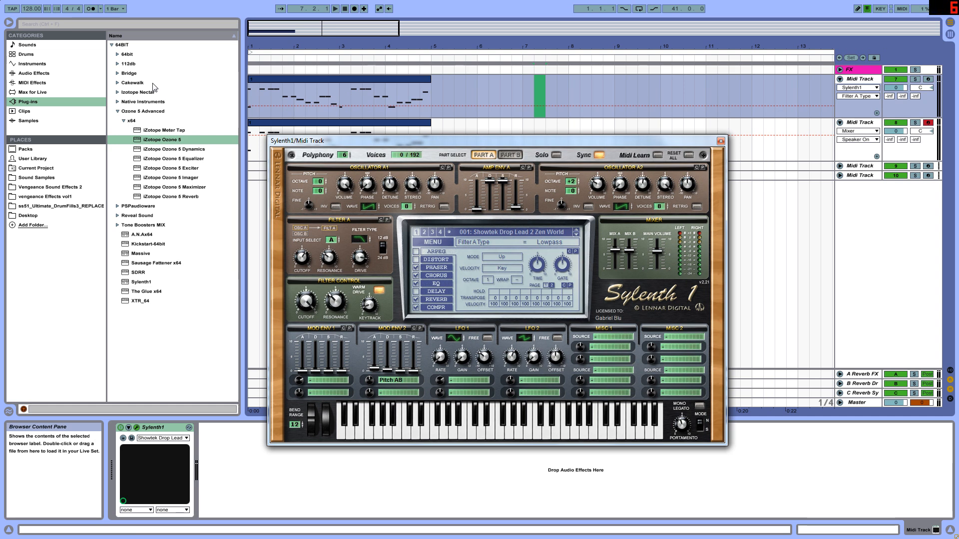
left_click_drag(433, 143, 477, 123)
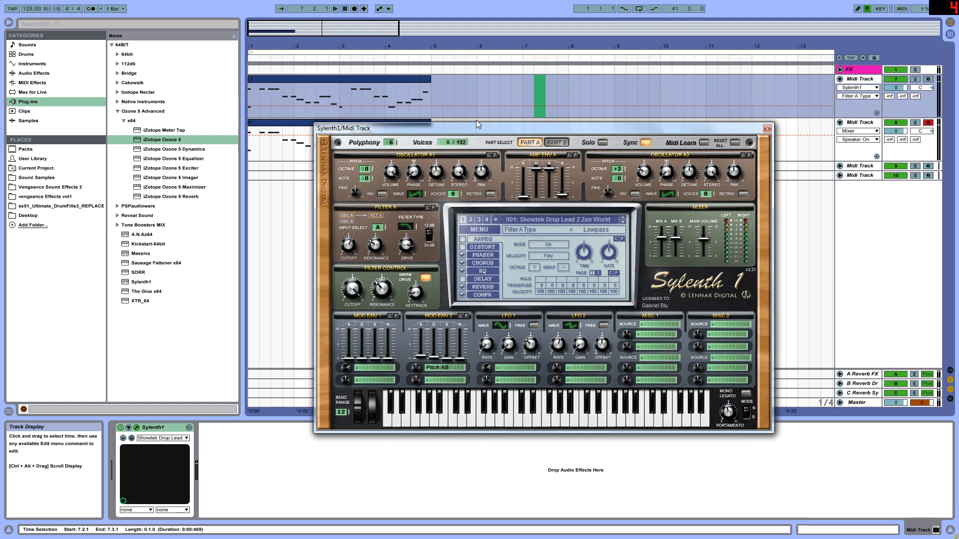
Add EQ Eight after Sylenth1 and turn band 4 into a low-pass filter swept down to 30 Hz.
left_click(34, 73)
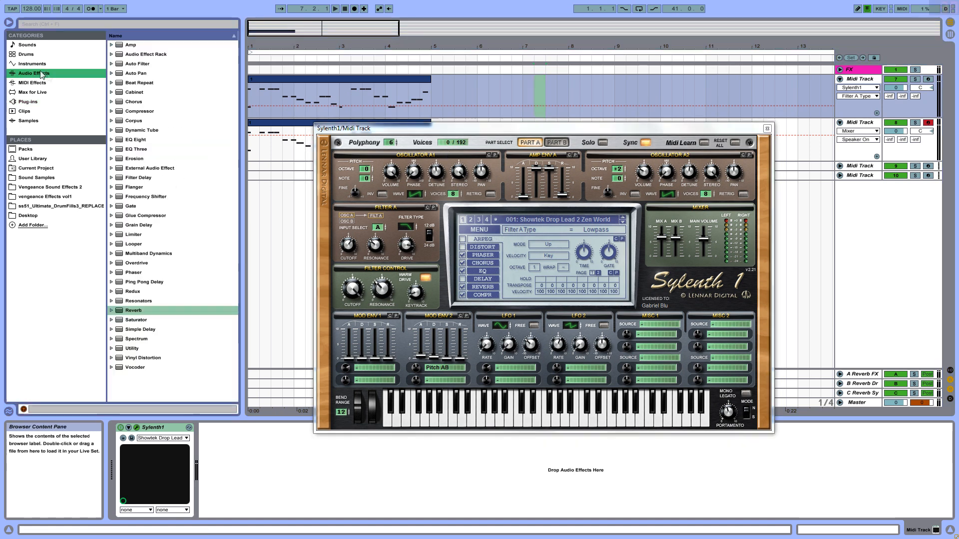
left_click_drag(145, 140, 277, 476)
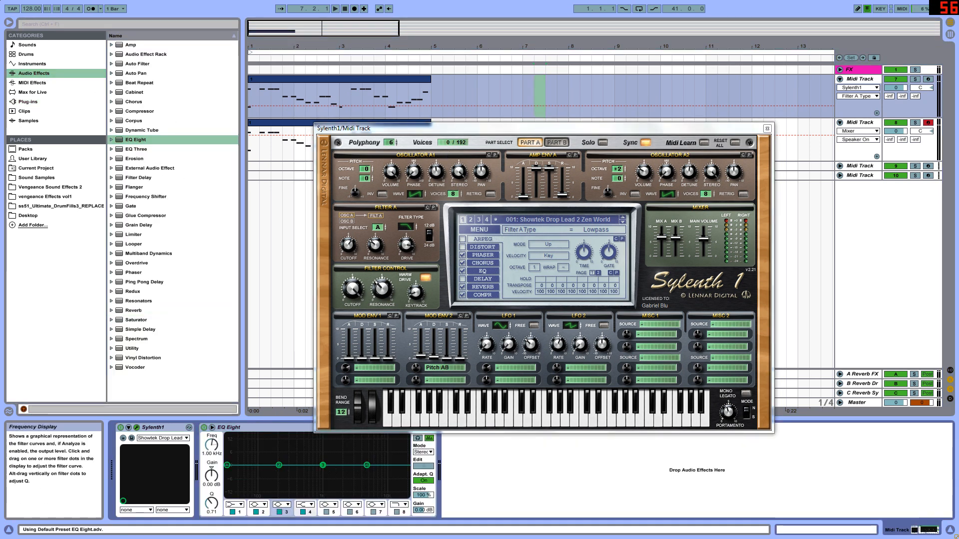
left_click(299, 510)
left_click(298, 510)
left_click(305, 495)
left_click_drag(369, 475, 227, 464)
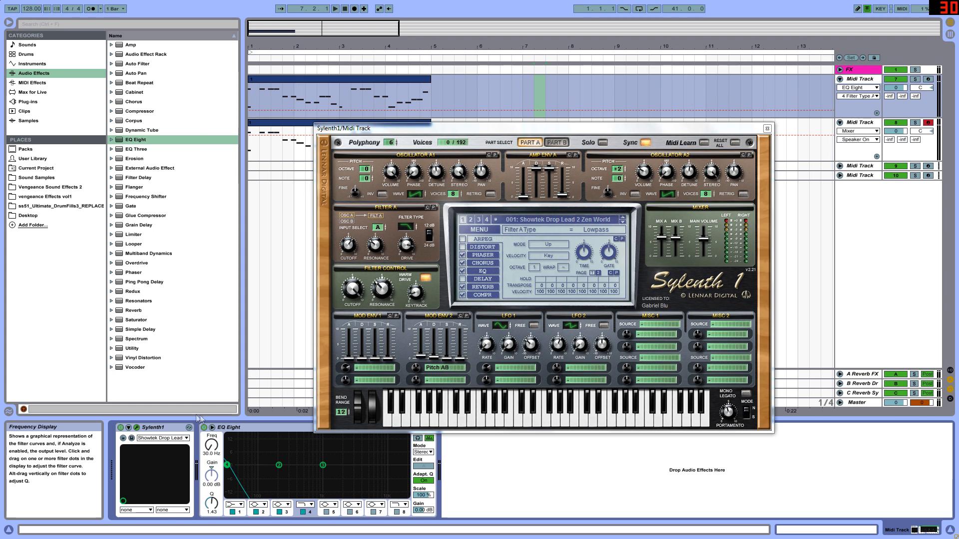
Delete the EQ Eight device from the first MIDI track.
left_click(204, 427)
key("Delete")
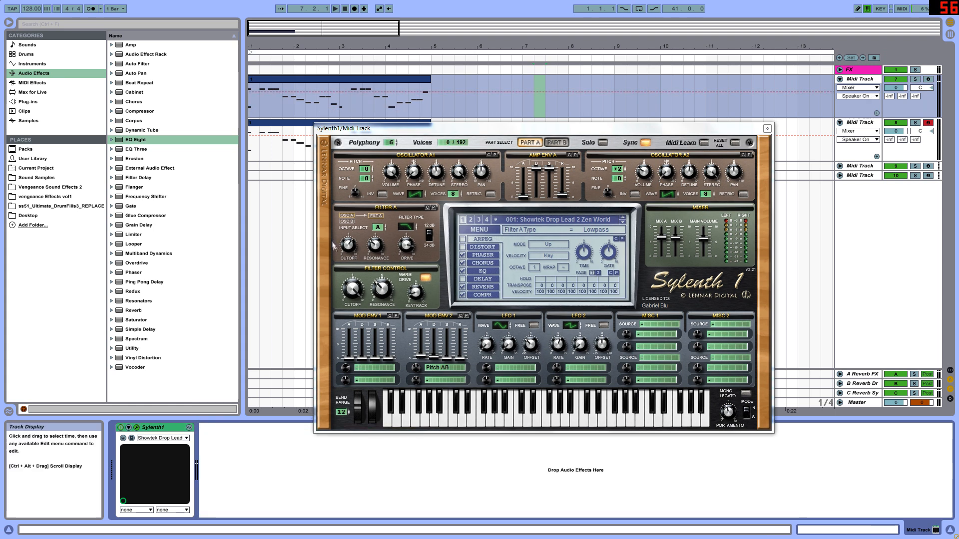
Show Filter A's cutoff, resonance and drive settings and the Filter Control cutoff.
left_click(348, 246)
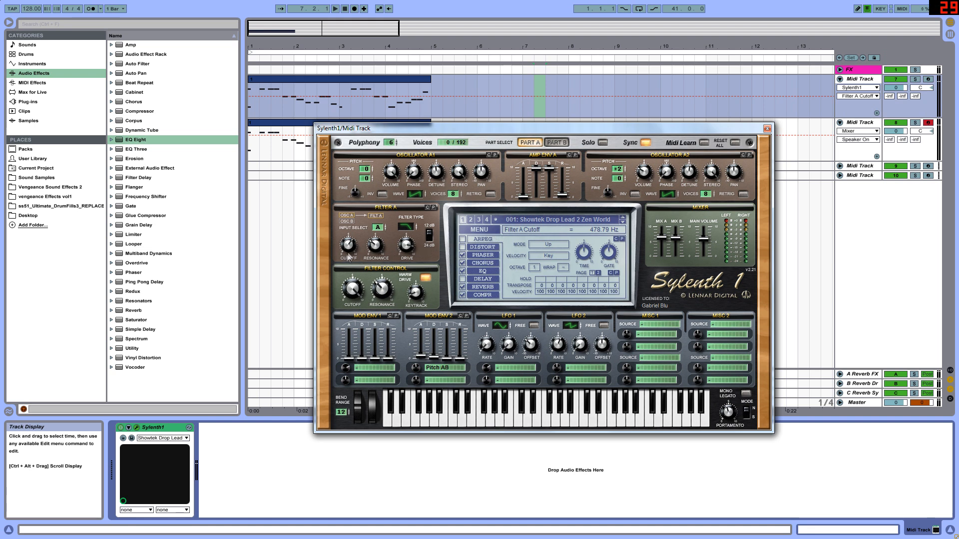
left_click(376, 246)
left_click(409, 246)
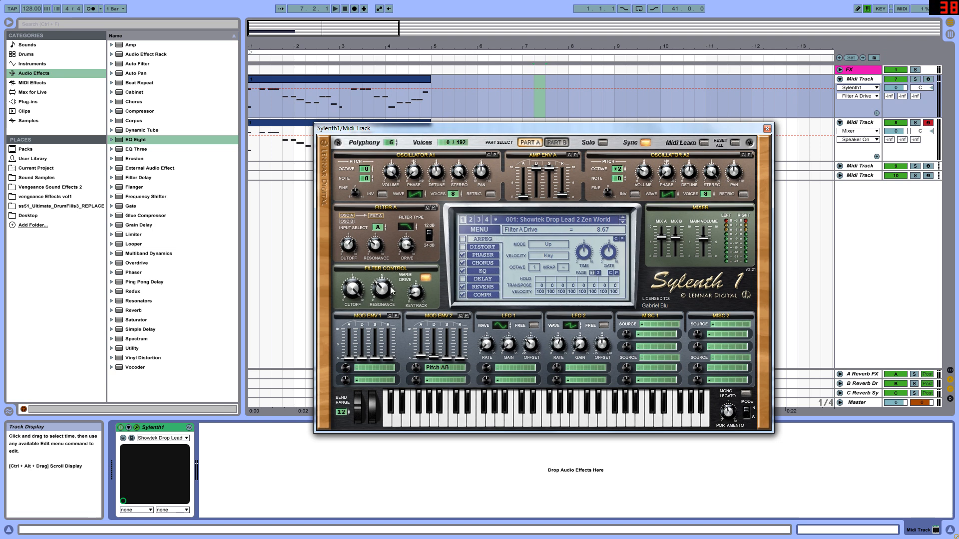
left_click(351, 289)
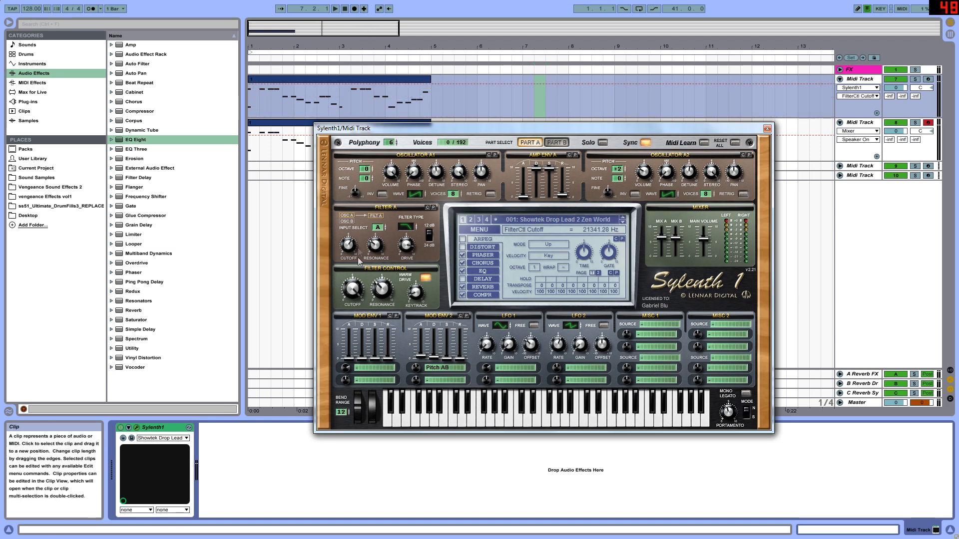
Show the Filter Control resonance and keytrack settings and reposition the Sylenth1 window.
left_click(379, 295)
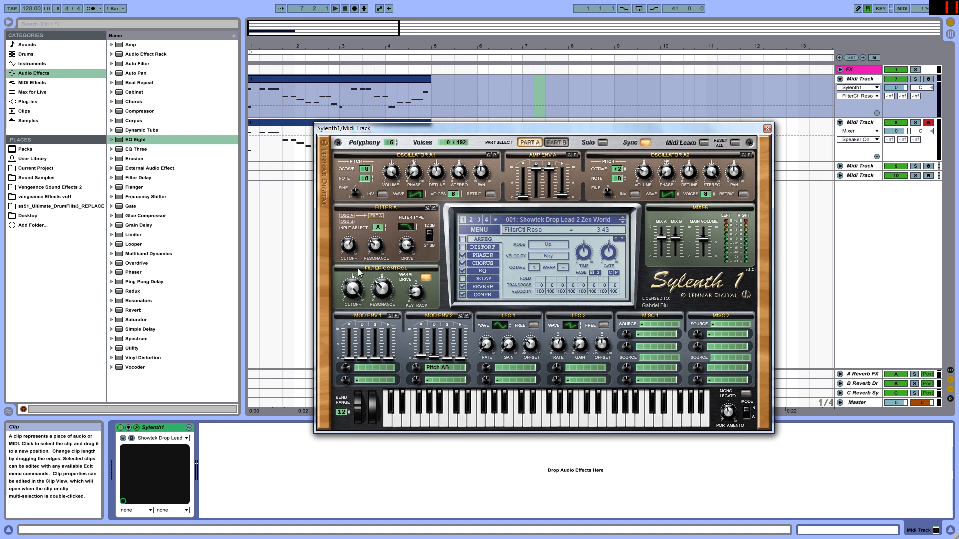
left_click(415, 292)
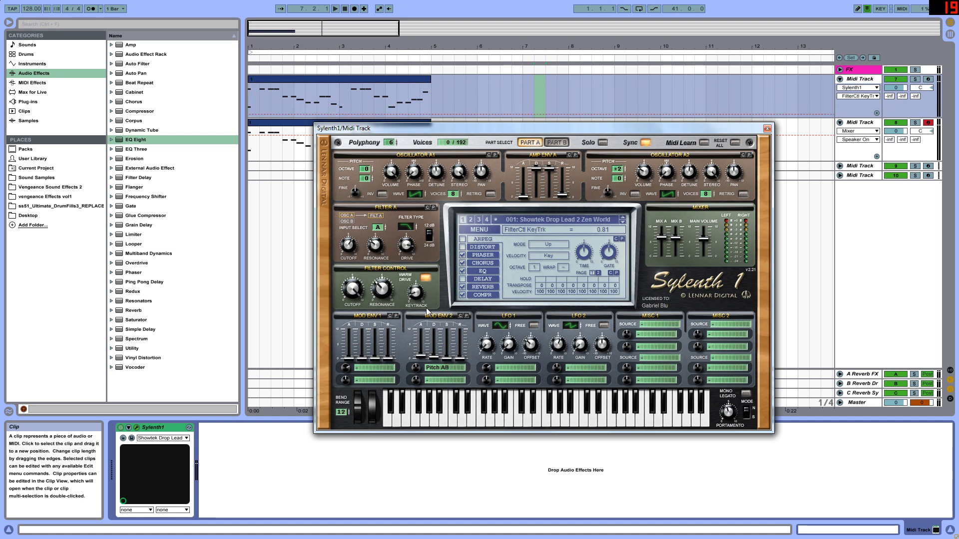
mouse_move(431, 130)
left_mouse_down()
mouse_move(493, 116)
mouse_move(420, 129)
left_mouse_up()
Arm the first MIDI track and demonstrate the Filter Control keytrack at 10.00 and at 0.00 with the cutoff lowered.
left_click_drag(407, 283, 403, 287)
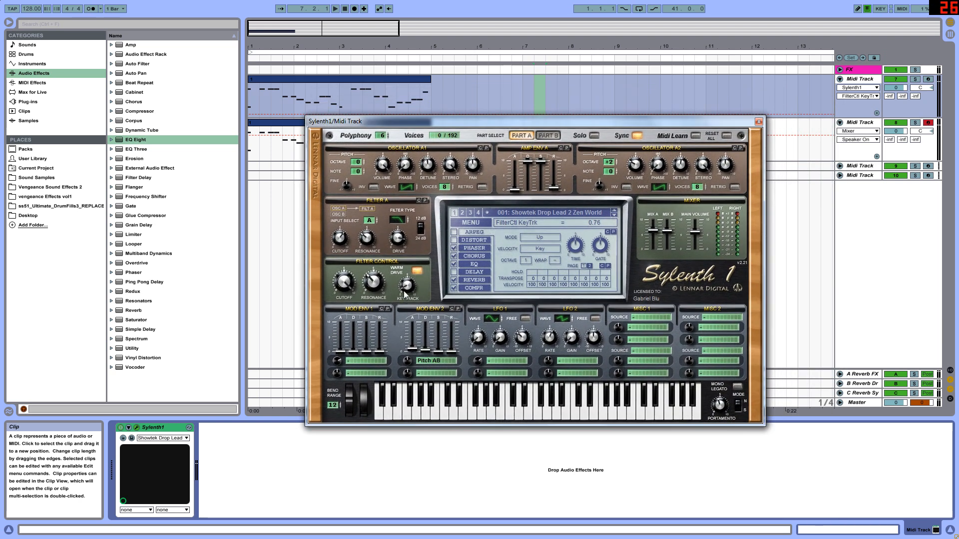
left_click_drag(343, 281, 335, 459)
left_click(407, 287)
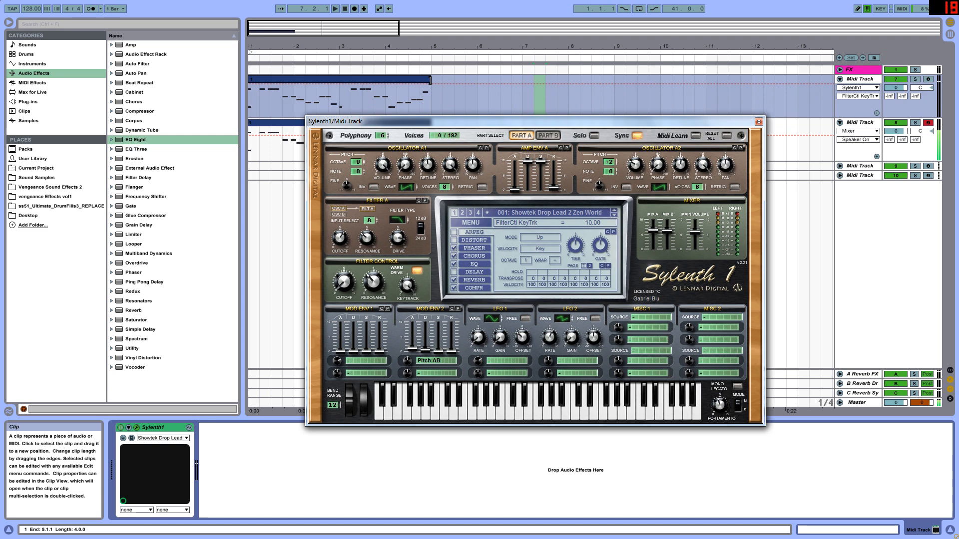
left_click(928, 79)
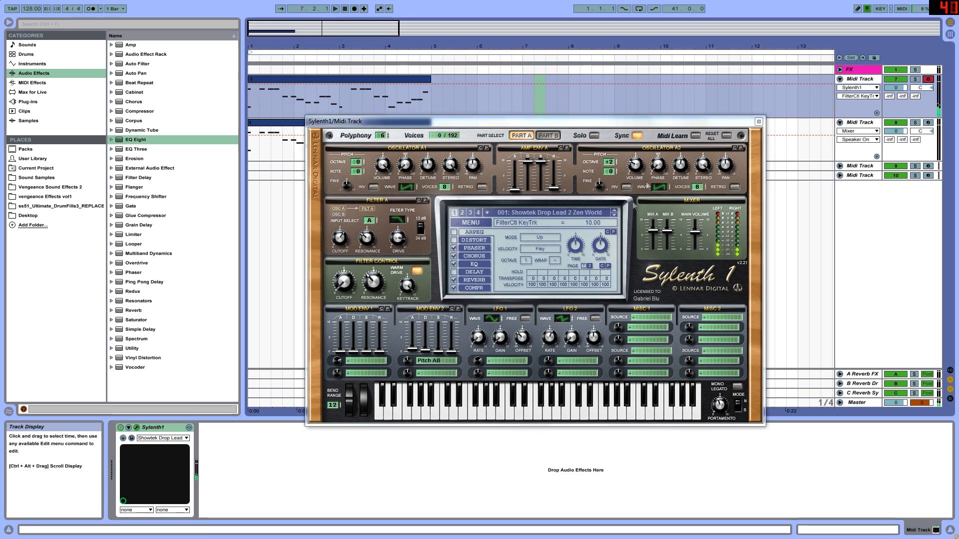
left_click_drag(409, 288, 426, 399)
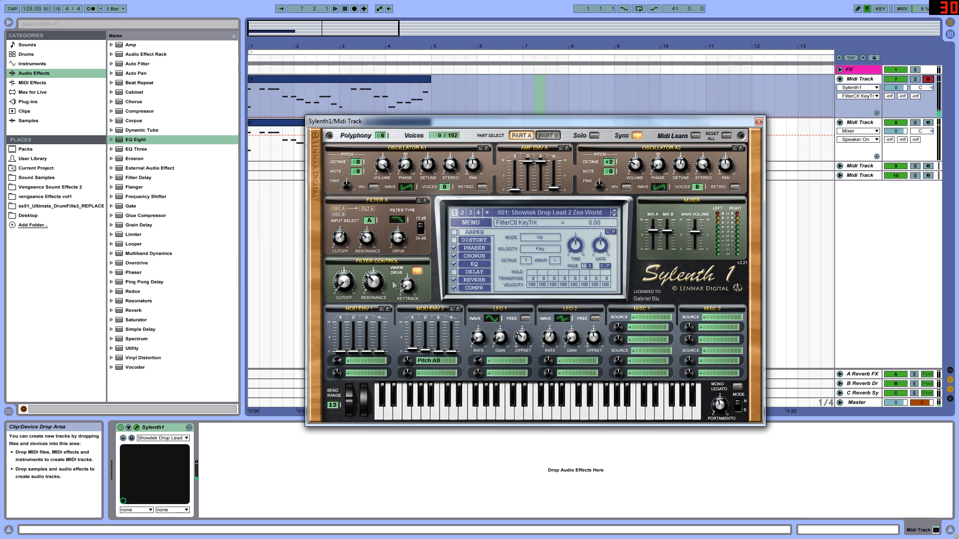
Check Part B, return to Part A, and show the Filter Control cutoff.
left_click(548, 135)
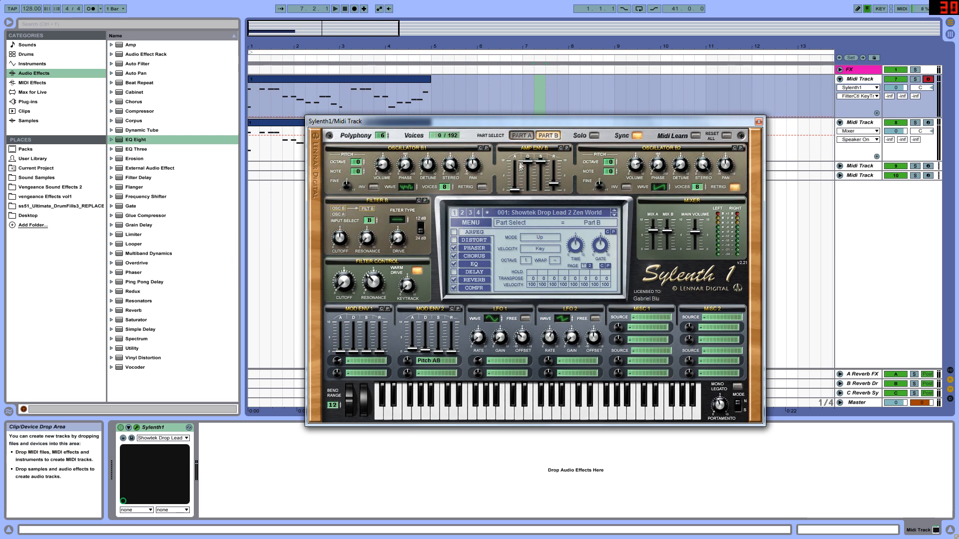
left_click(522, 136)
left_click(343, 282)
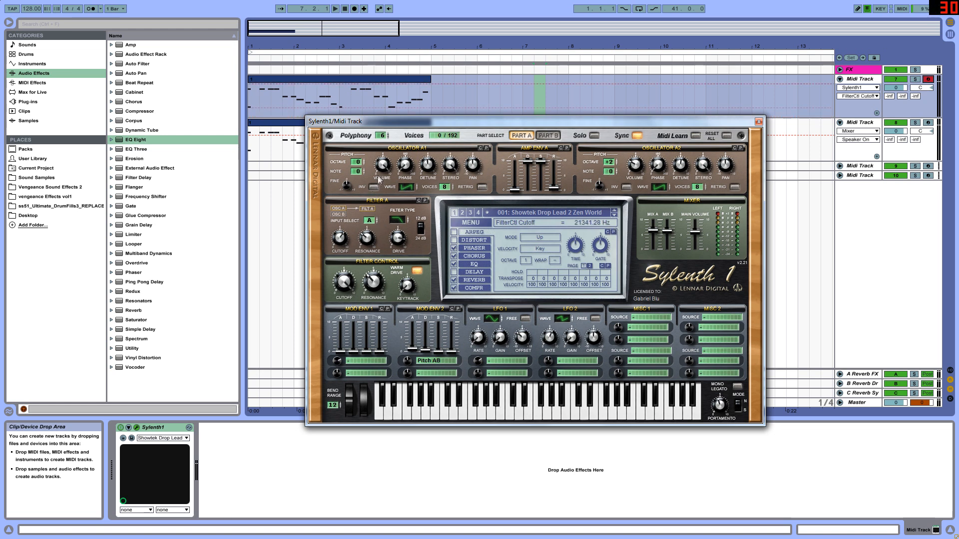
In Part B, change Filter B's type and lower the Filter Control cutoff to 1.00 Hz.
left_click(548, 136)
left_click(398, 220)
left_click_drag(343, 282, 412, 312)
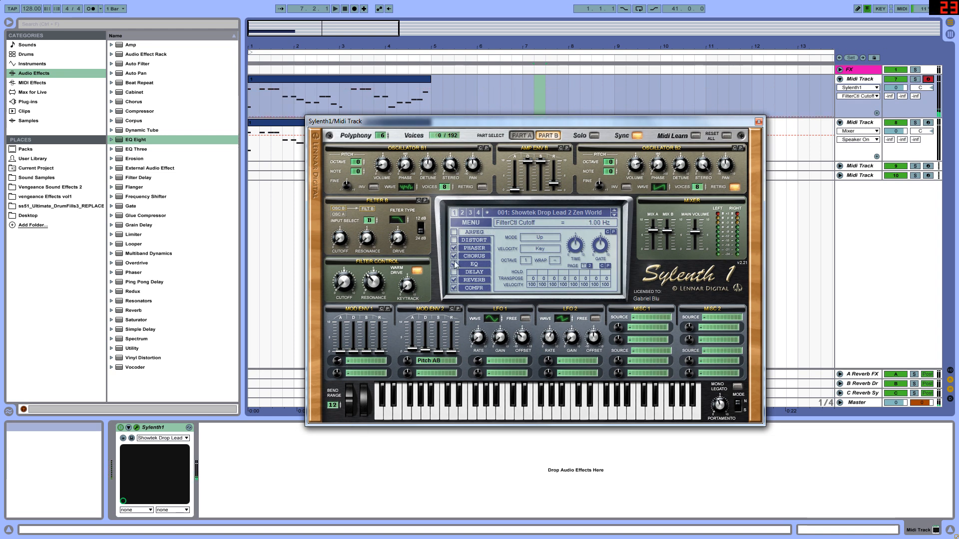
Raise the Filter Control keytrack to 10.00, play a test note, and lower the keytrack to 0.00.
left_click(407, 286)
left_click_drag(415, 216, 439, 170)
key("h")
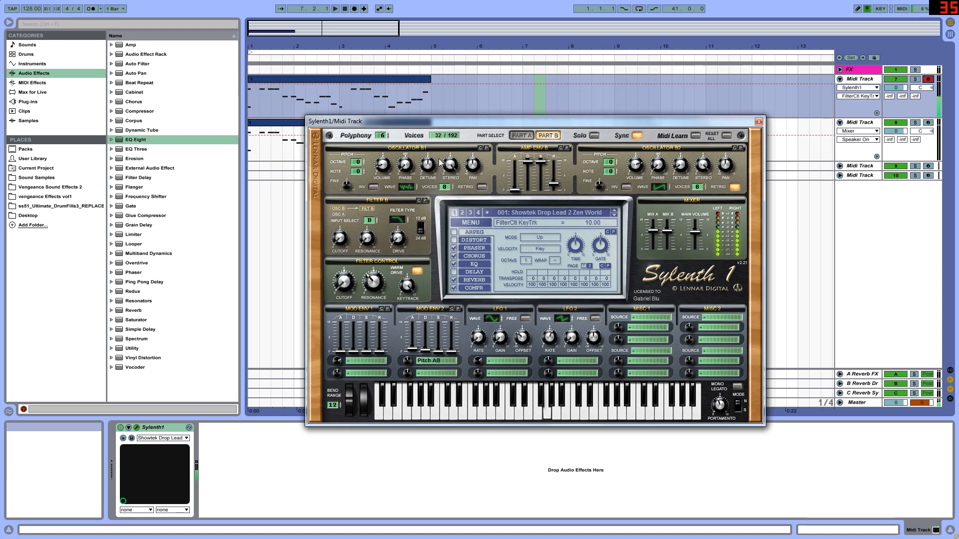
left_click_drag(408, 285, 294, 330)
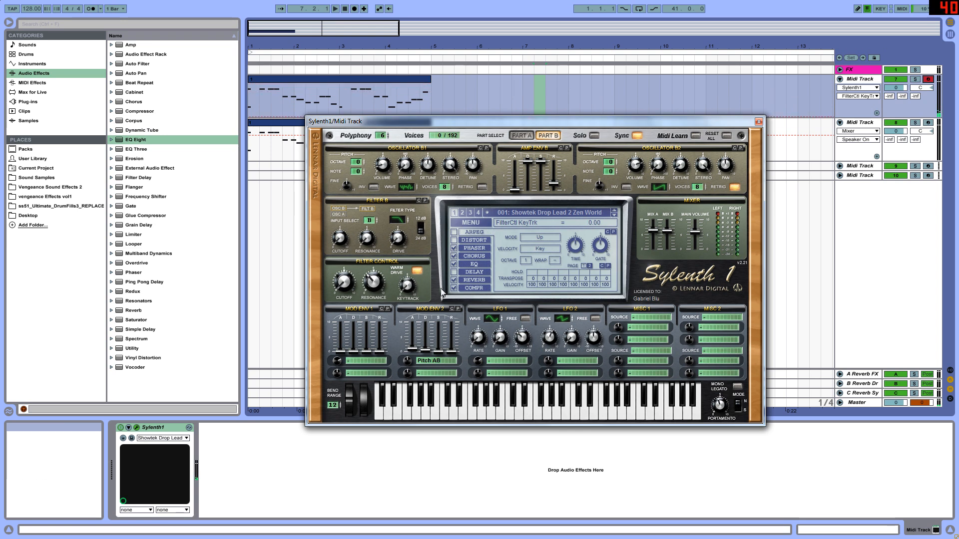
Raise the Filter Control keytrack and cutoff again, and set Filter B's type to Highpass.
left_click_drag(408, 285, 411, 282)
left_click_drag(344, 283, 356, 155)
left_click(408, 221)
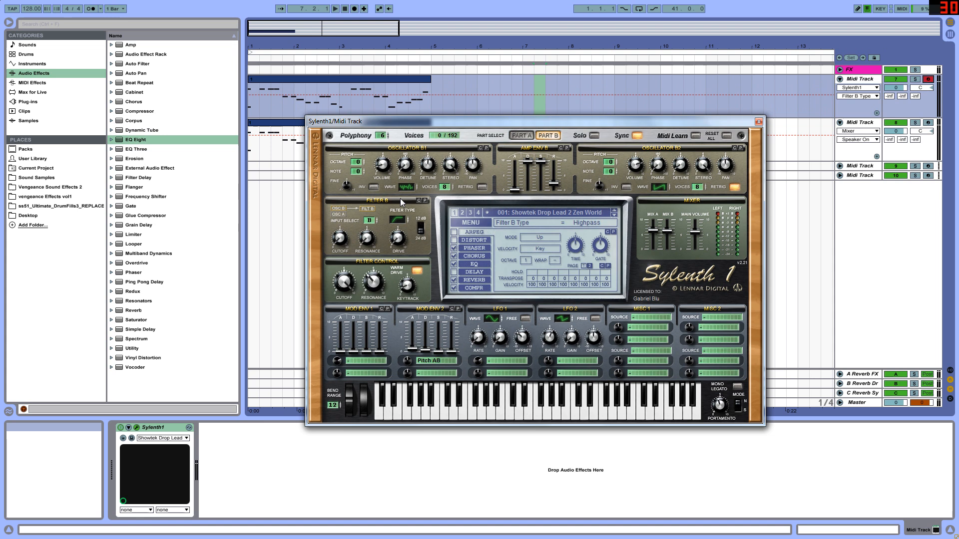
Compare Part A with Part B and show Oscillator B1's wave, voices and volume settings.
left_click(522, 136)
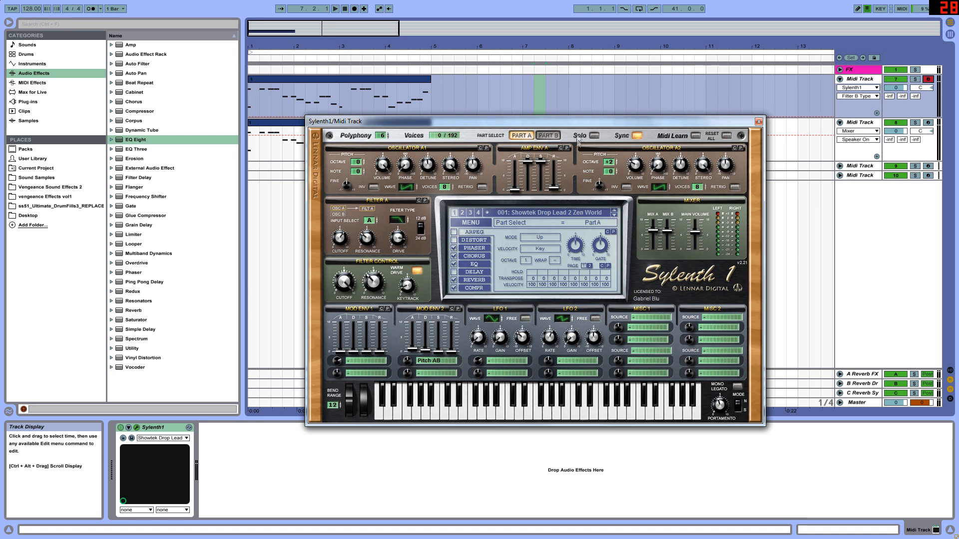
left_click(548, 136)
left_click(405, 187)
left_click(444, 188)
left_click(383, 166)
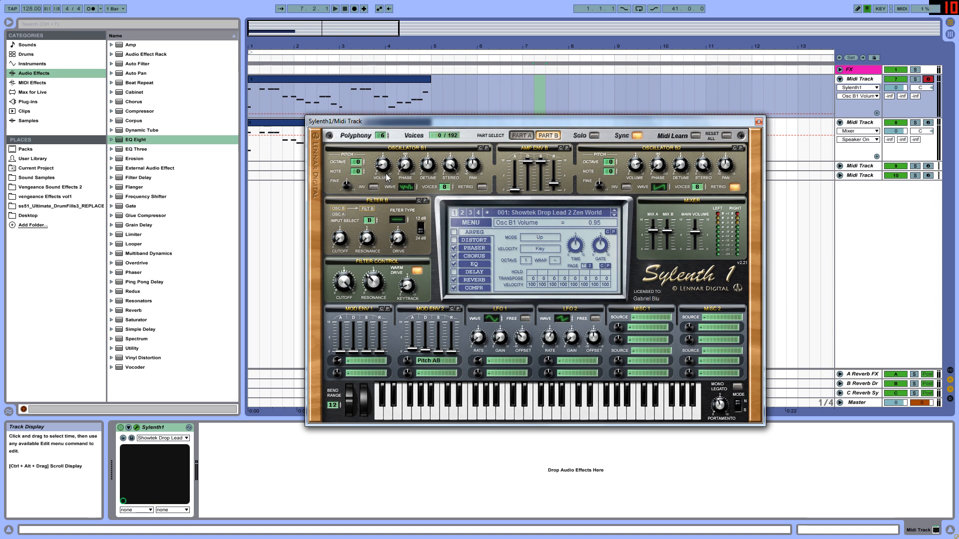
left_click(409, 188)
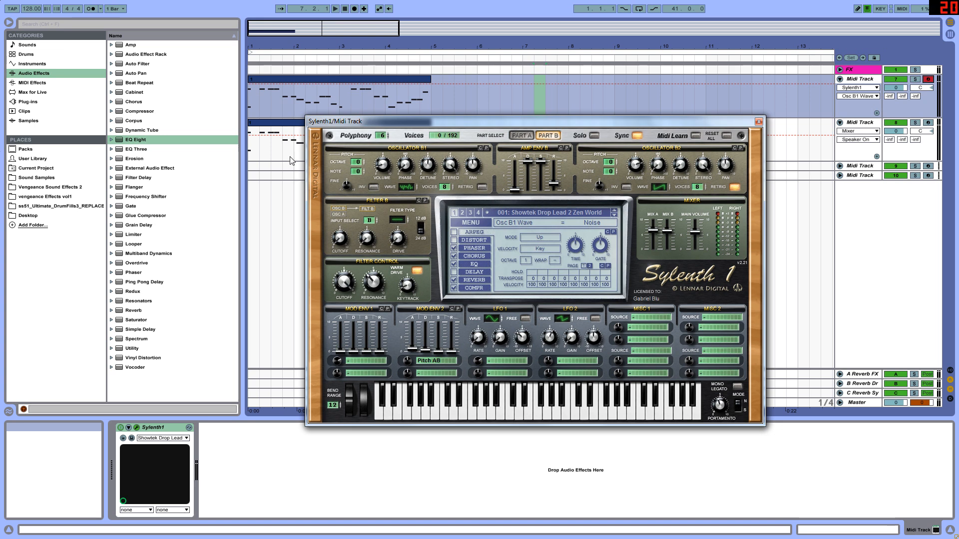
left_click(383, 164)
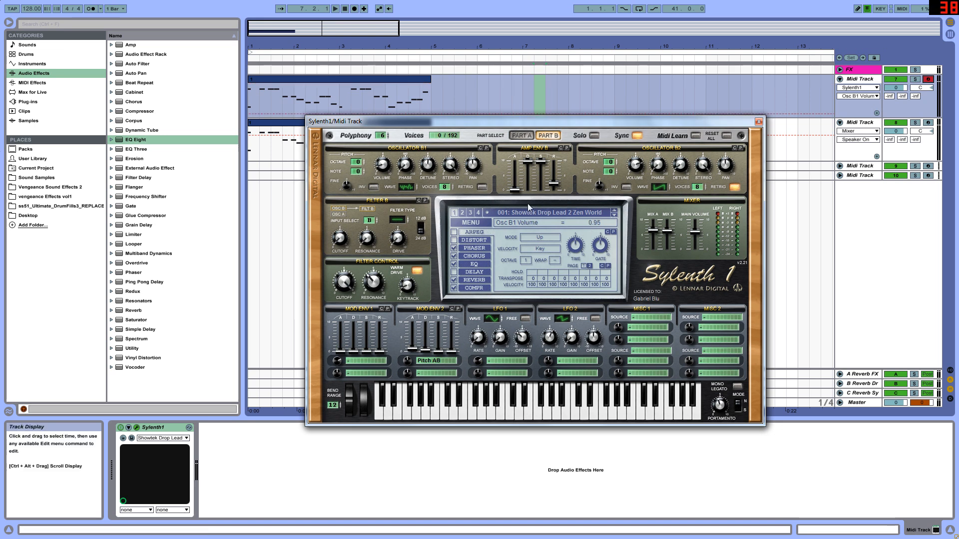
Show the decay and release settings of Amp Env B.
left_click(540, 161)
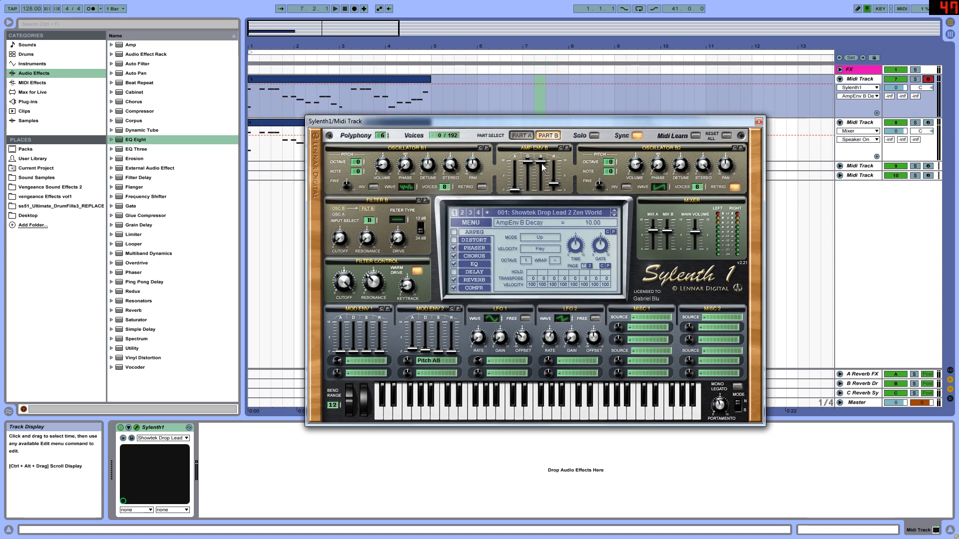
left_click(531, 139)
left_click(556, 183)
Show Oscillator B1's detune and Oscillator B2's detune, phase, stereo and pan settings.
left_click(427, 173)
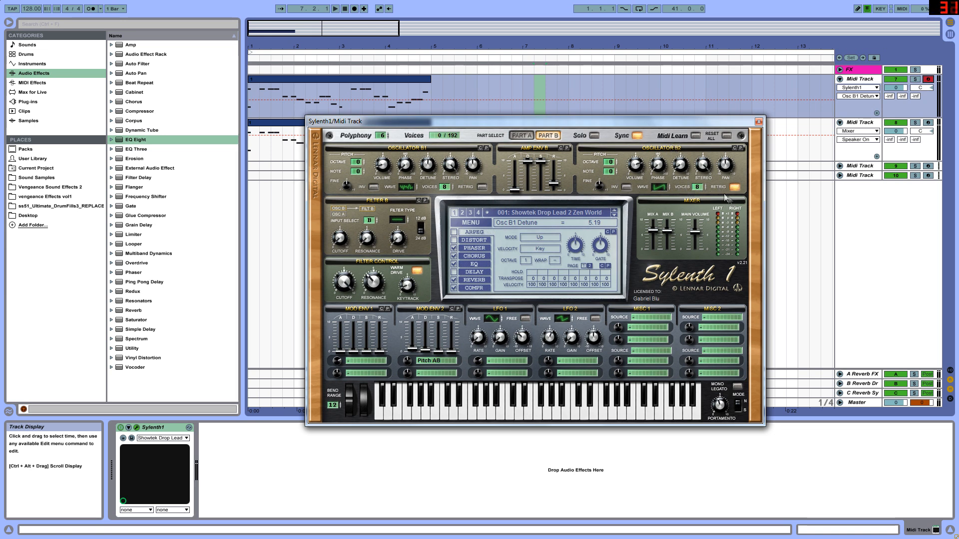
left_click(682, 166)
left_click(664, 165)
left_click(707, 168)
left_click(728, 167)
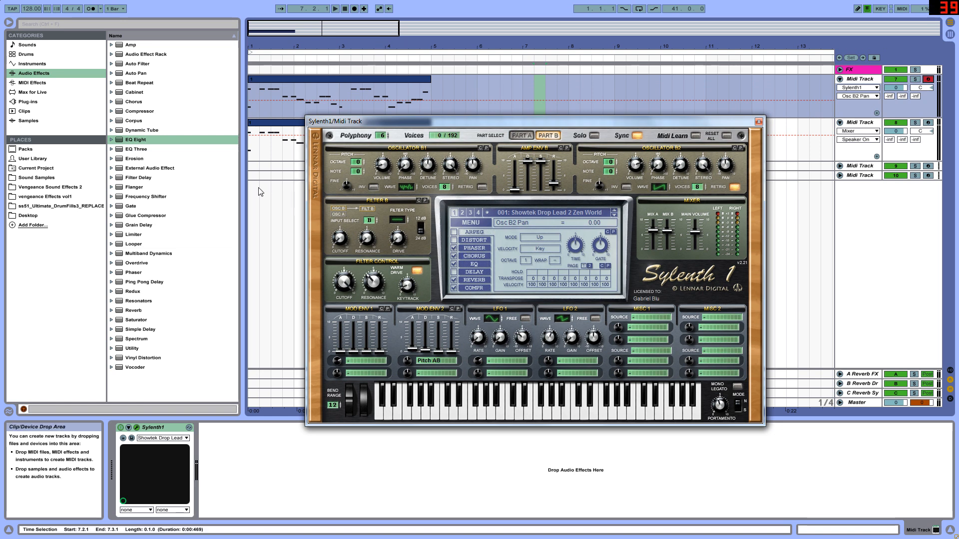
Show Mod Env 2's first destination amount and its Pitch AB destination.
left_click(409, 362)
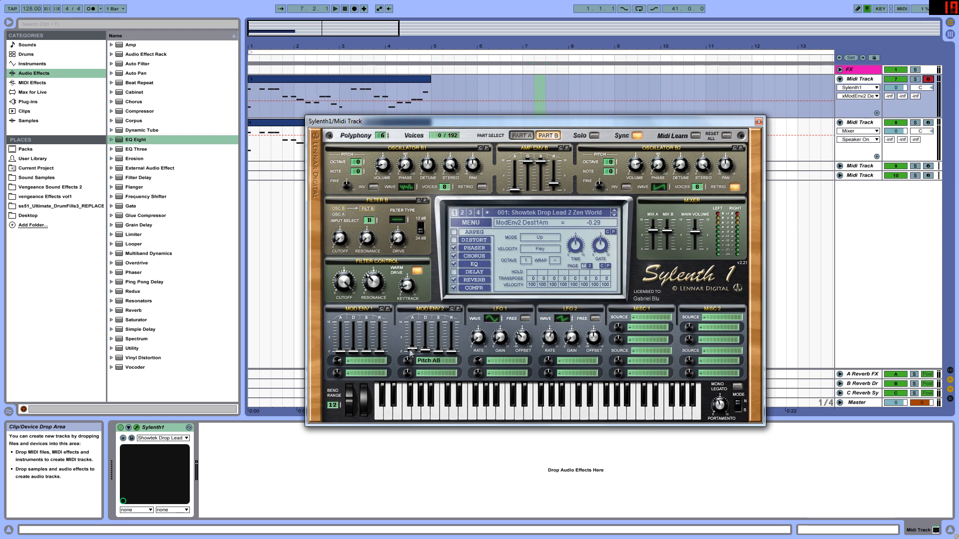
left_click(430, 360)
left_click(449, 436)
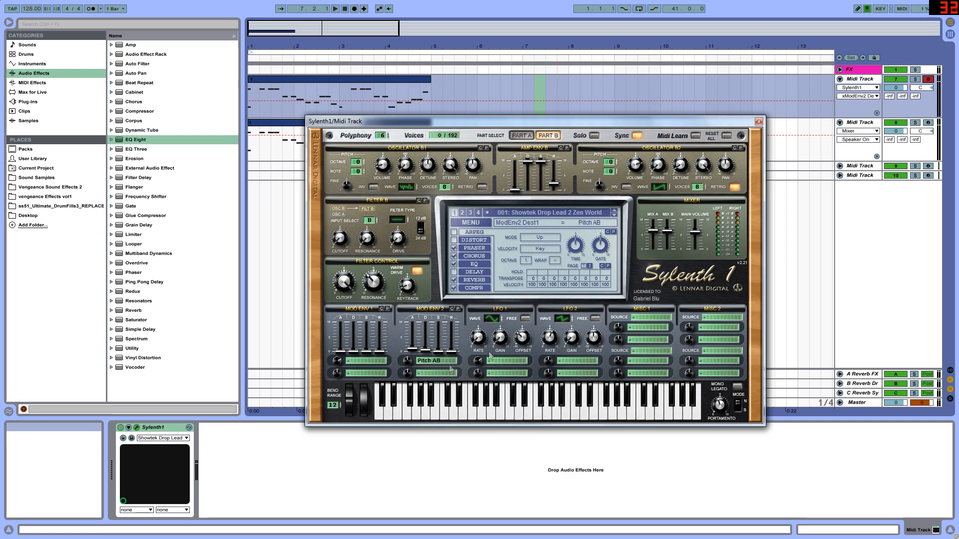
Switch back to Part A and reposition the Sylenth1 window over the arrangement.
left_click(521, 135)
left_click_drag(506, 124, 486, 116)
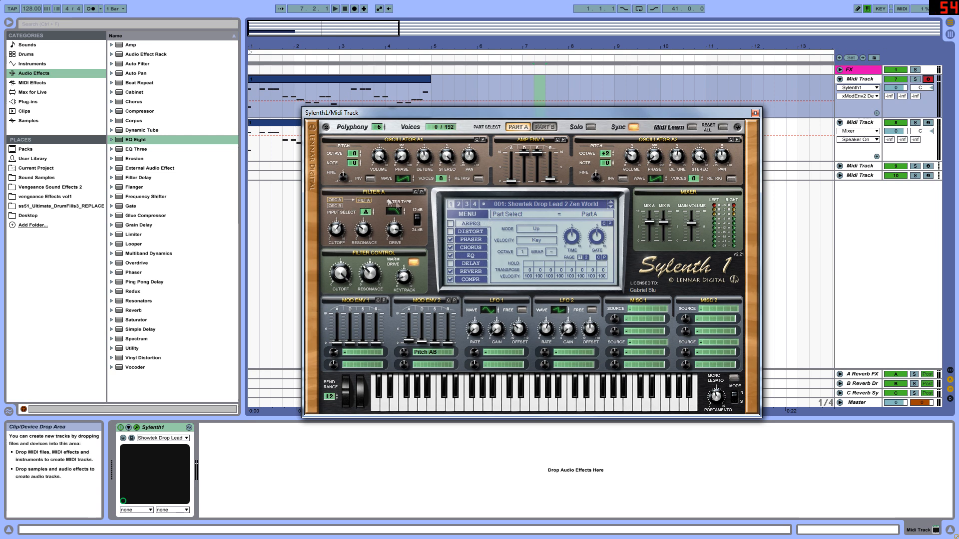
Select the second MIDI track and open its Sylenth1 window for comparison.
left_click_drag(807, 300, 919, 338)
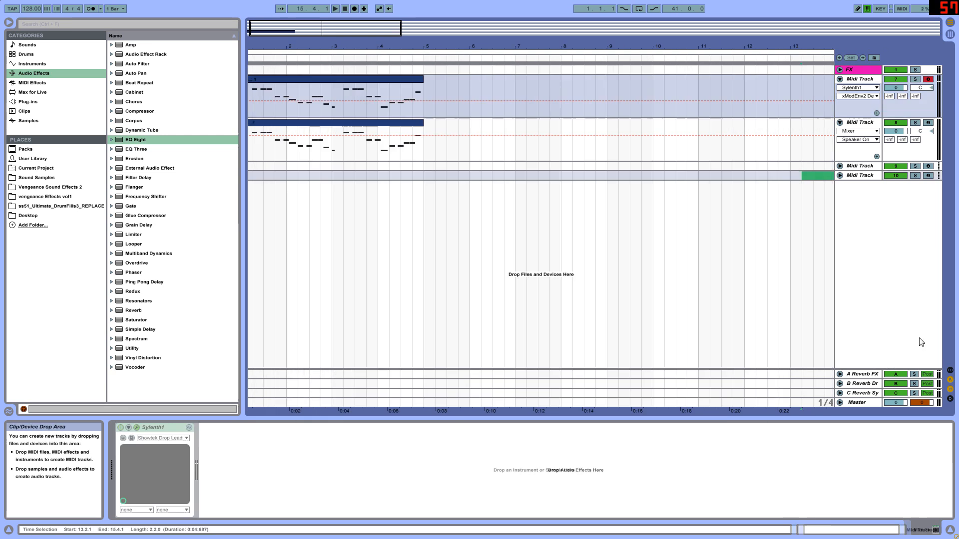
left_click(859, 165)
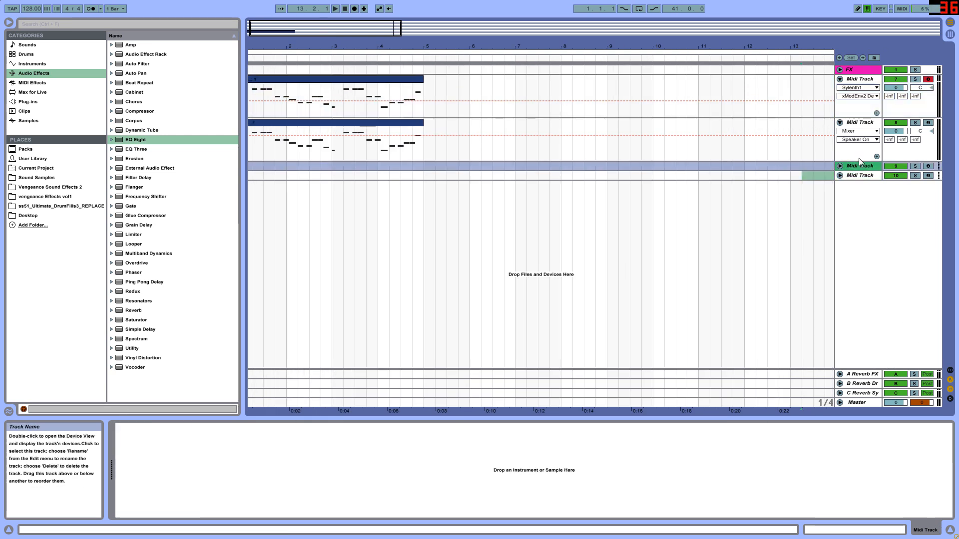
left_click(858, 156)
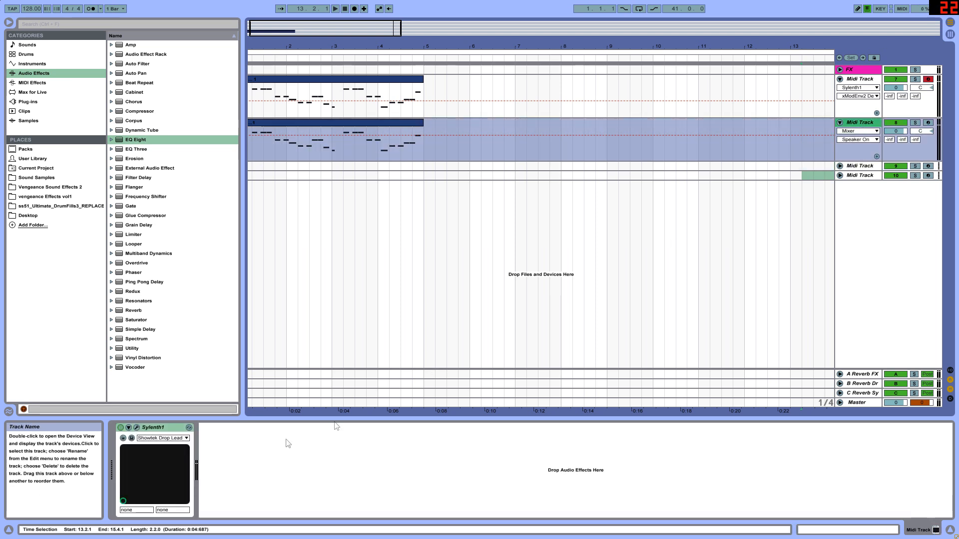
left_click(137, 428)
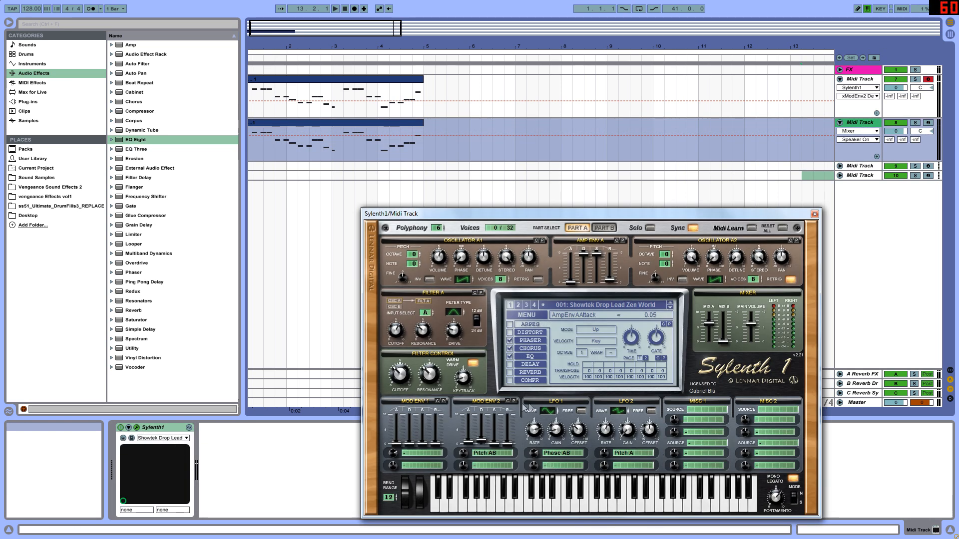
Return to the first MIDI track's Sylenth1 and check the Part B and Part A selection.
left_click(857, 80)
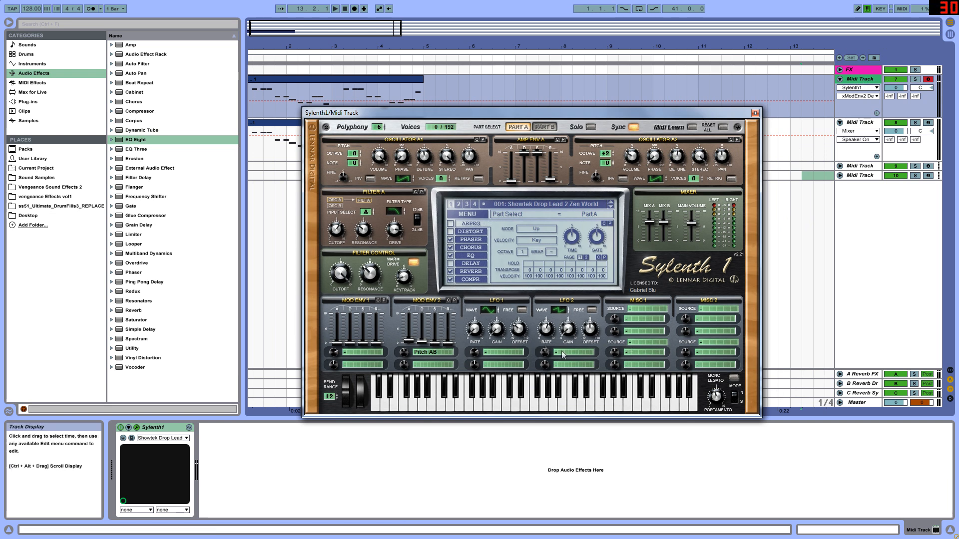
left_click(550, 130)
left_click(513, 128)
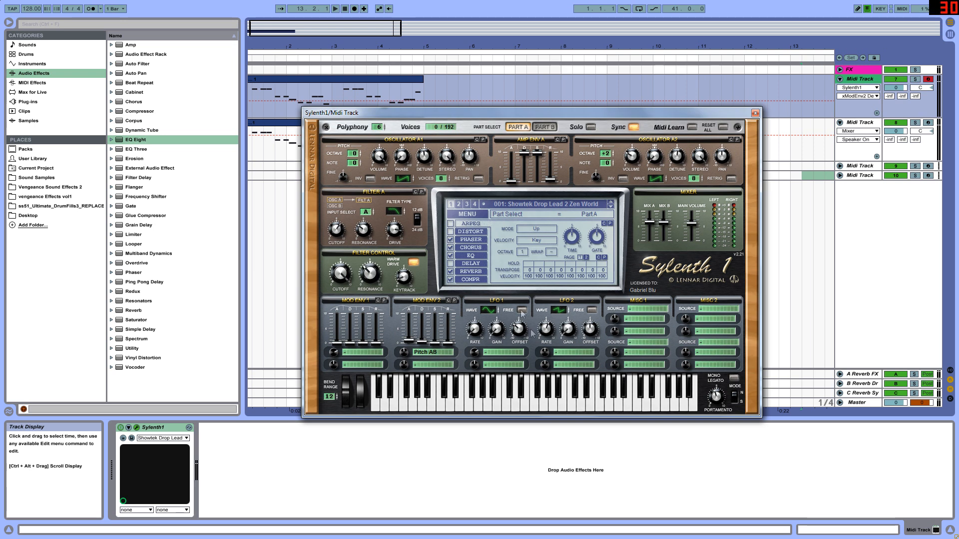
Show Mod Env 2's first destination amount and its attack, decay, sustain and release settings.
left_click(405, 353)
left_click(409, 342)
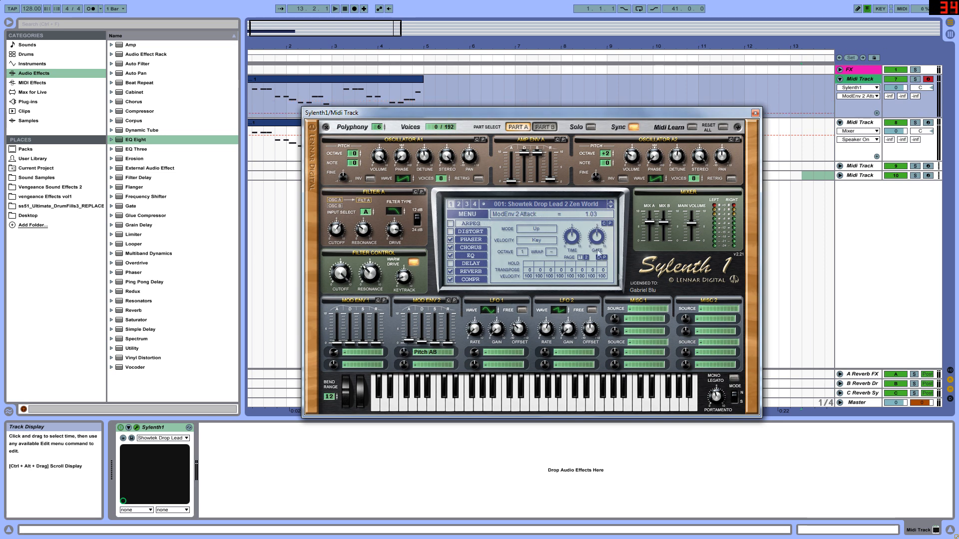
left_click(421, 343)
left_click(434, 344)
left_click(450, 344)
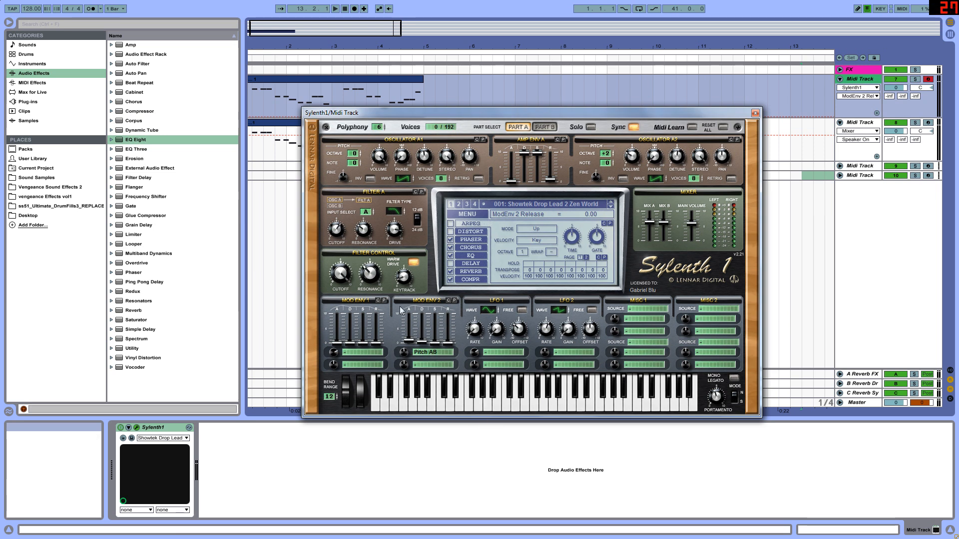
left_click(422, 344)
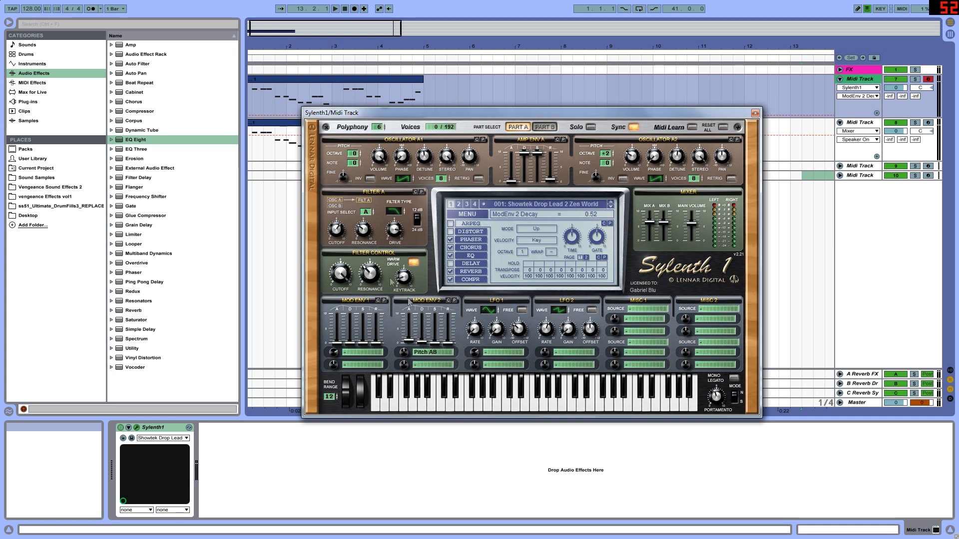
Open the Phaser page and show its dry/wet, center frequency, L/R offset, width, LFO rate, LFO gain and feedback.
left_click_drag(589, 117, 598, 91)
left_click(476, 214)
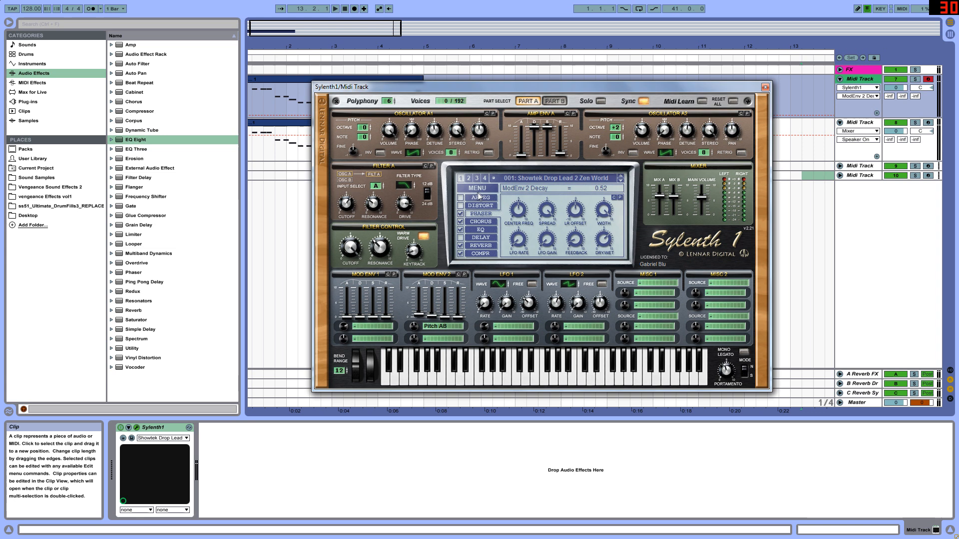
left_click(606, 244)
left_click(523, 215)
left_click(581, 215)
left_click(604, 210)
left_click(522, 244)
left_click(551, 239)
left_click(569, 242)
Open the Chorus page and show its dry/wet, delay, rate, depth, dual mode and feedback settings.
left_click(485, 222)
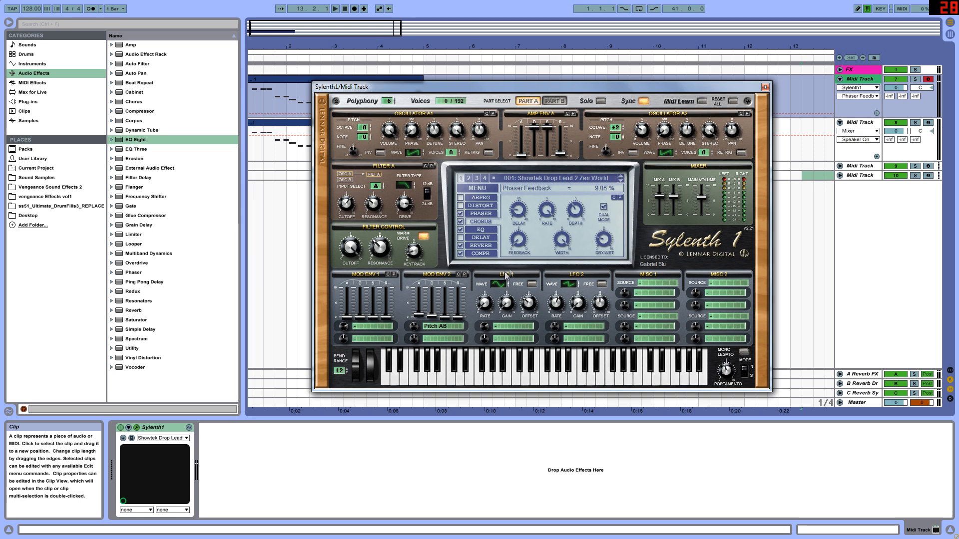
left_click(604, 240)
left_click(517, 212)
left_click(545, 208)
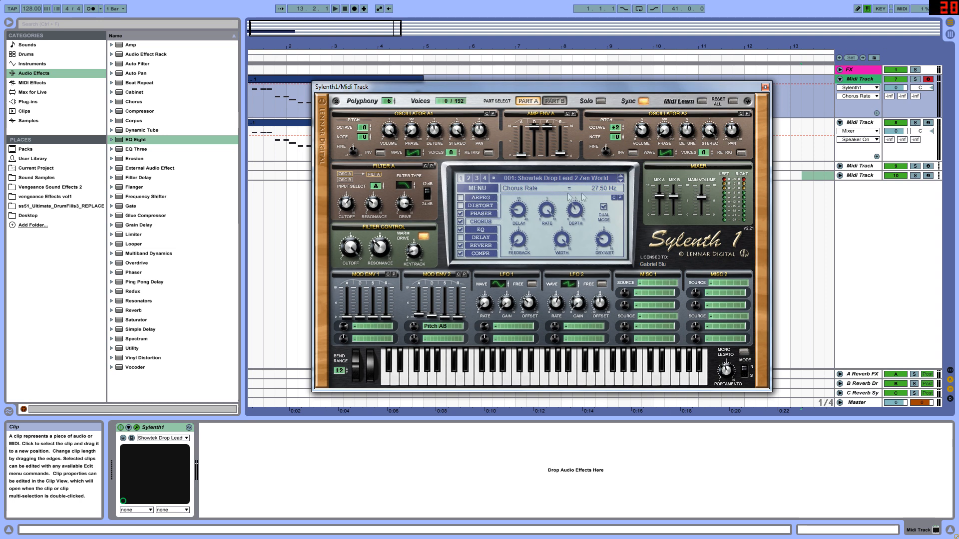
left_click(575, 209)
left_click(603, 206)
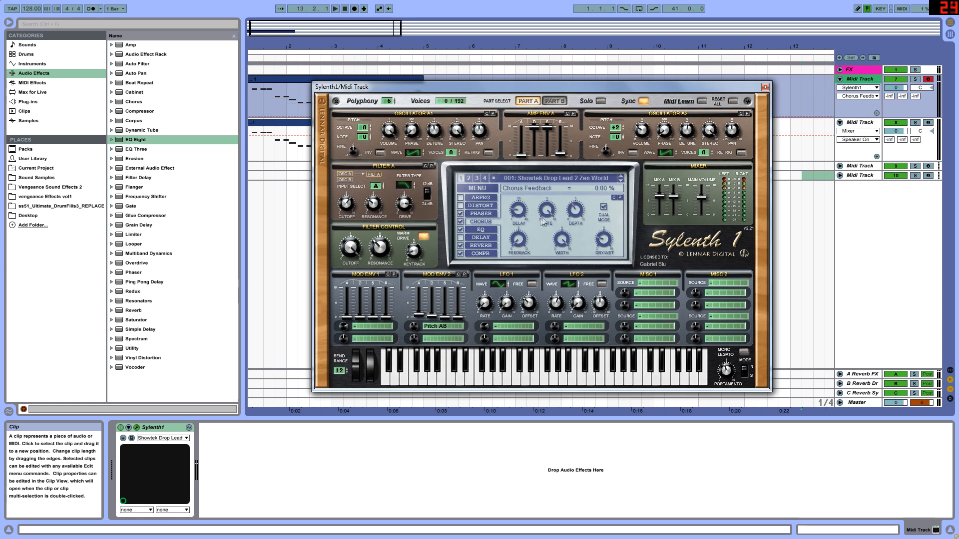
Show the Chorus width, and the bass, bass frequency, treble and treble frequency settings on the EQ page.
left_click(565, 239)
left_click(474, 230)
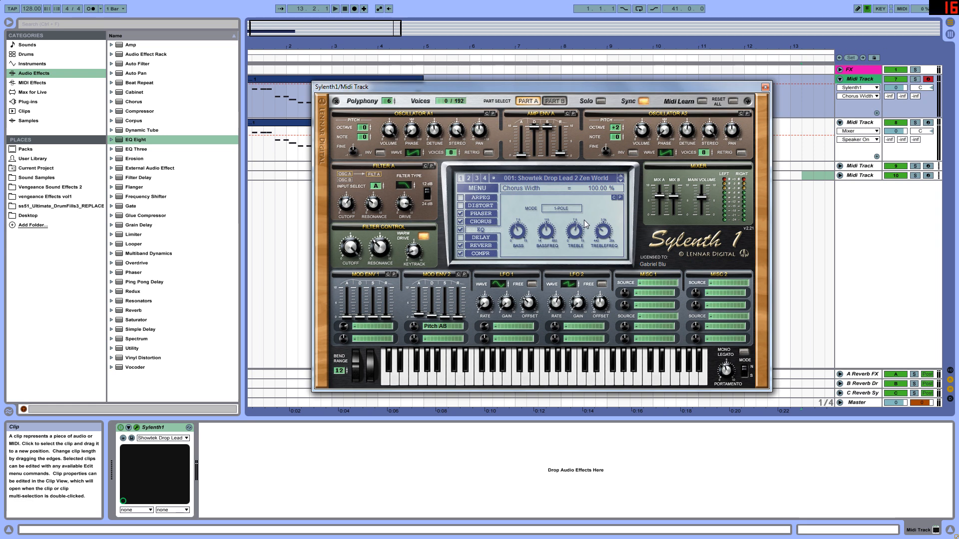
left_click(518, 231)
left_click(542, 235)
left_click(576, 233)
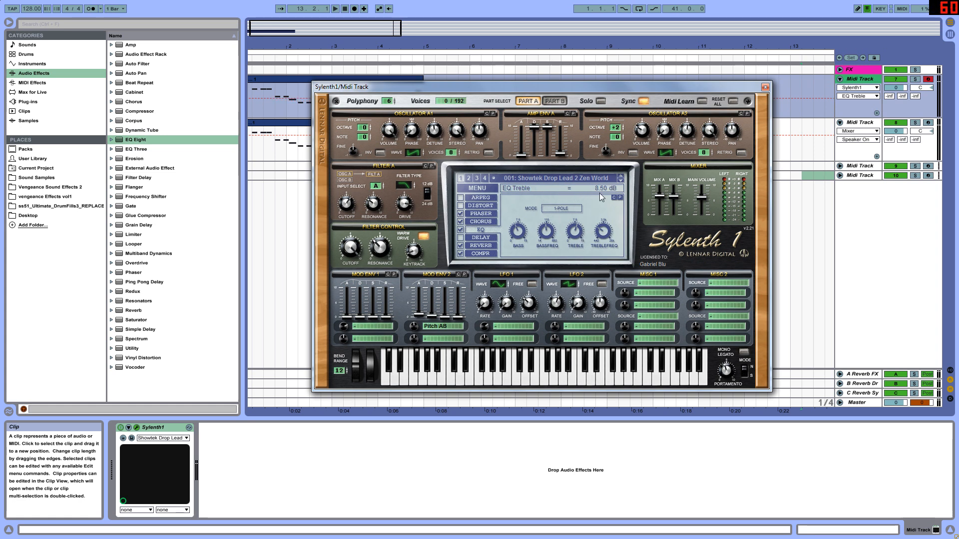
left_click(603, 231)
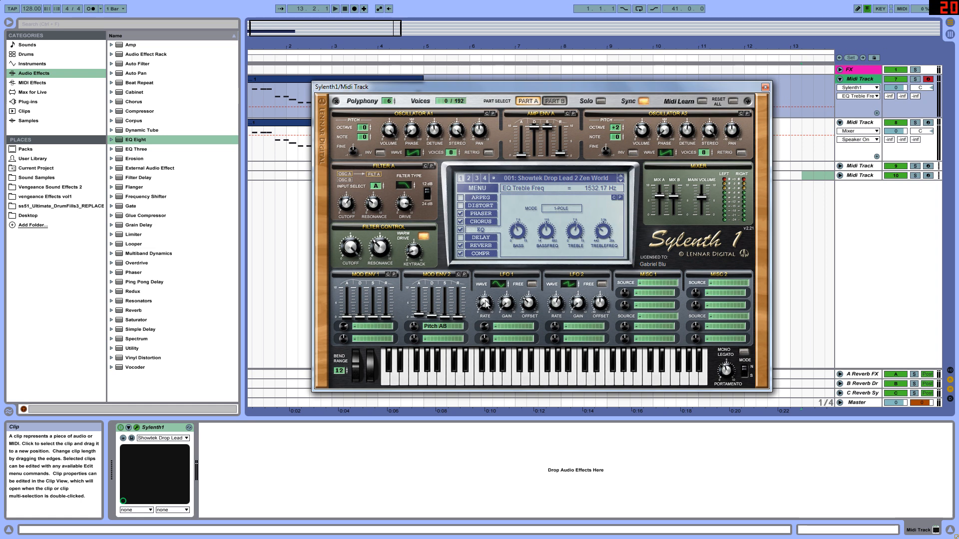
Open the Reverb page and show its dry/wet, predelay, damp, size and width settings.
left_click(486, 248)
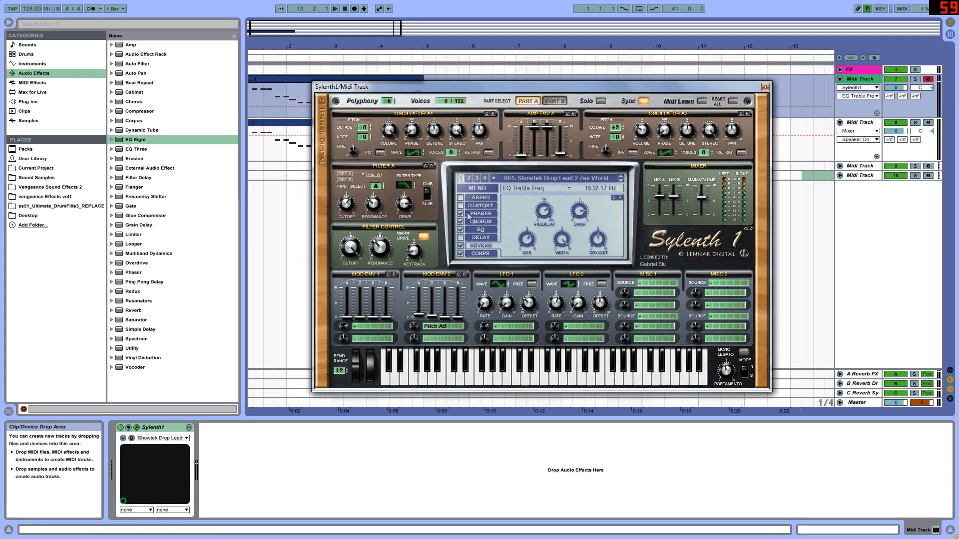
left_click(596, 245)
left_click(545, 213)
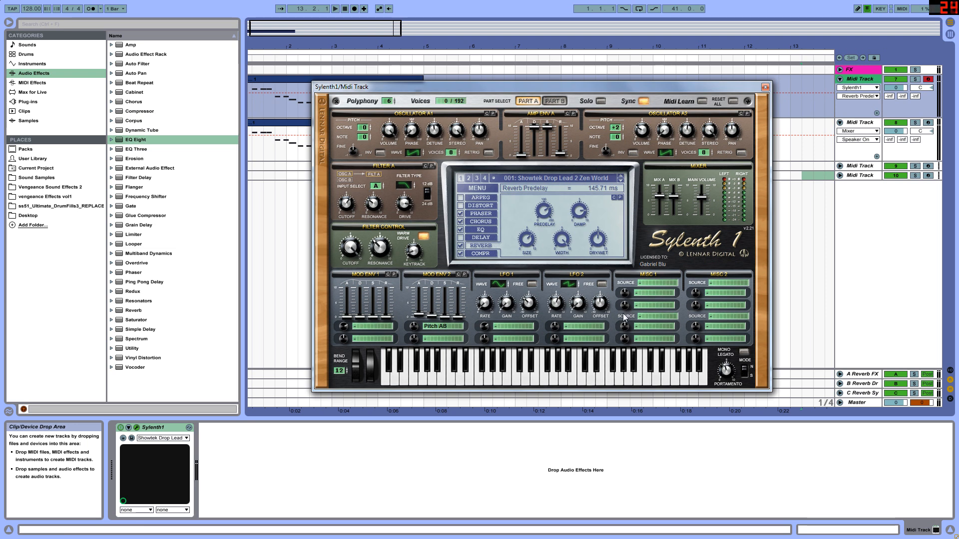
left_click(579, 213)
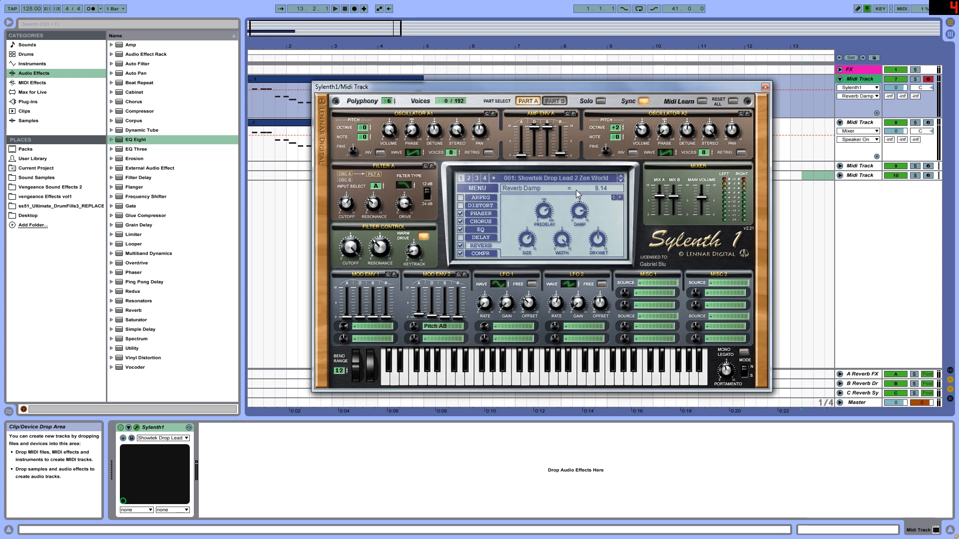
left_click(529, 237)
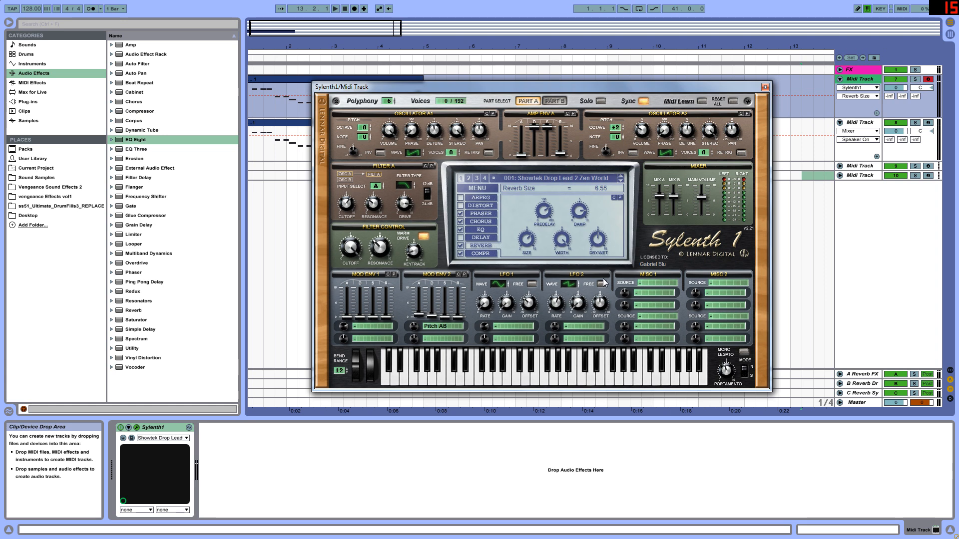
left_click(561, 239)
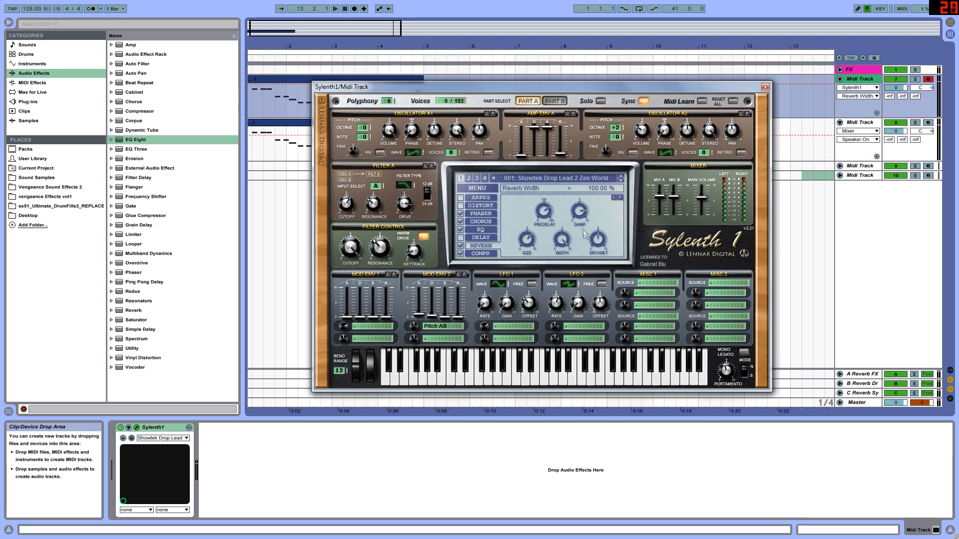
left_click(597, 240)
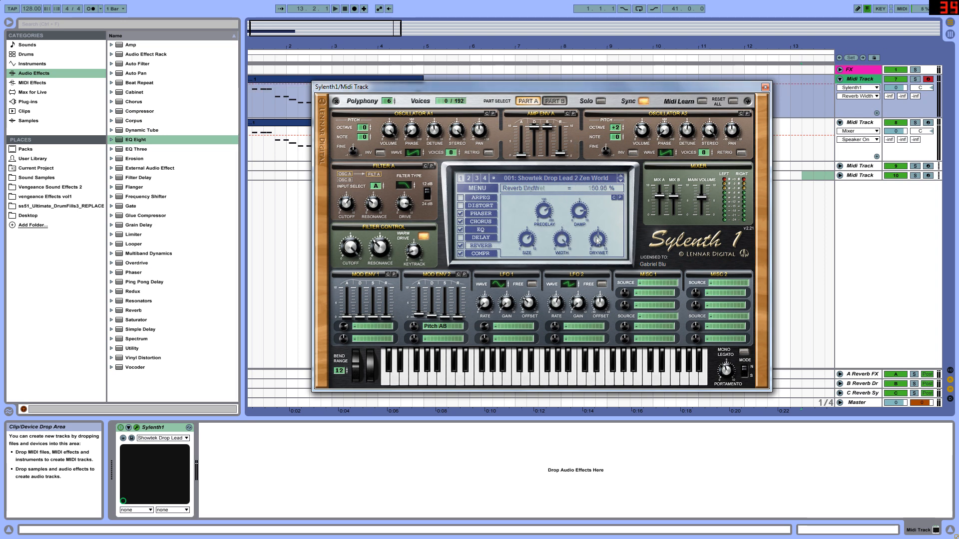
Open Sylenth1's compressor page and show its ratio and threshold.
left_click(482, 254)
left_click(518, 223)
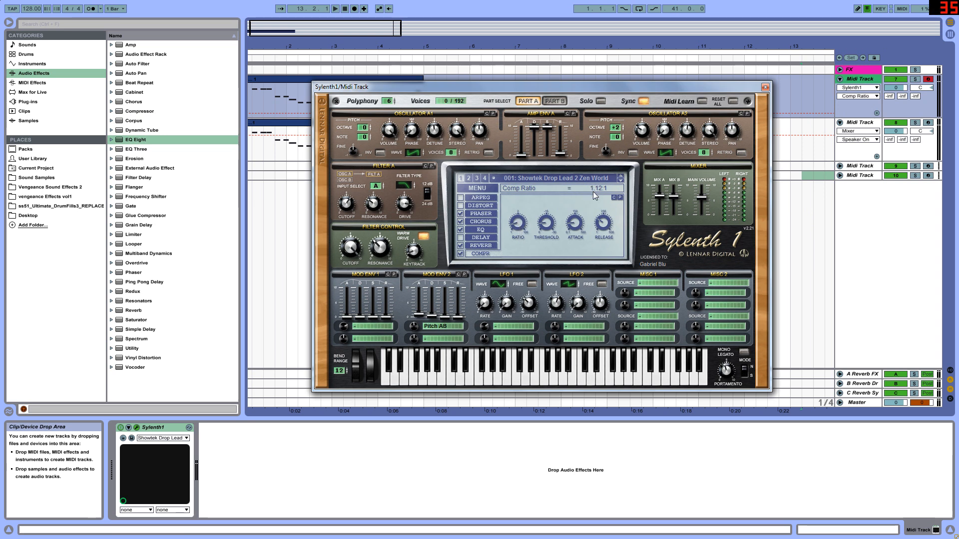
left_click(545, 227)
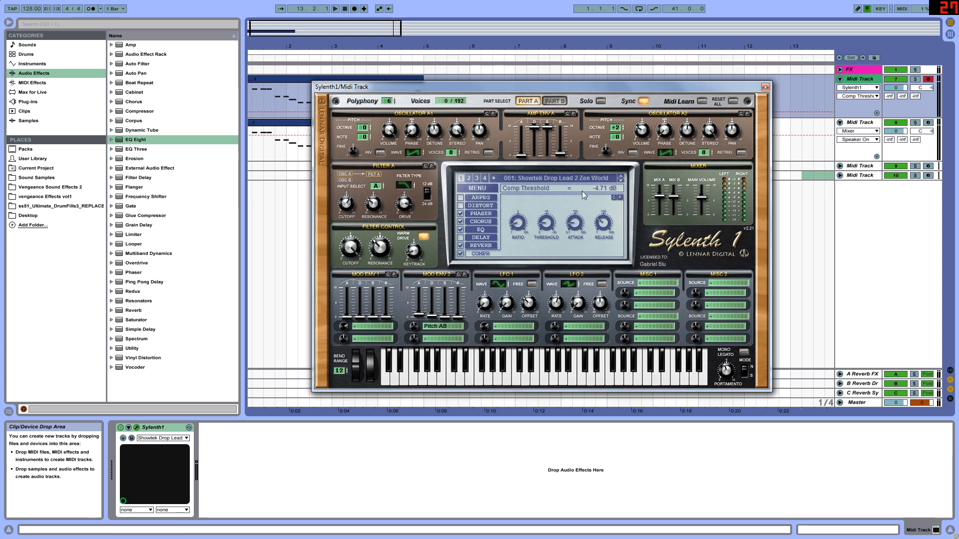
Add Ableton's Compressor after Sylenth1 and set its attack to 0.35 ms to illustrate the attack control.
left_click(38, 74)
left_click_drag(137, 112, 255, 464)
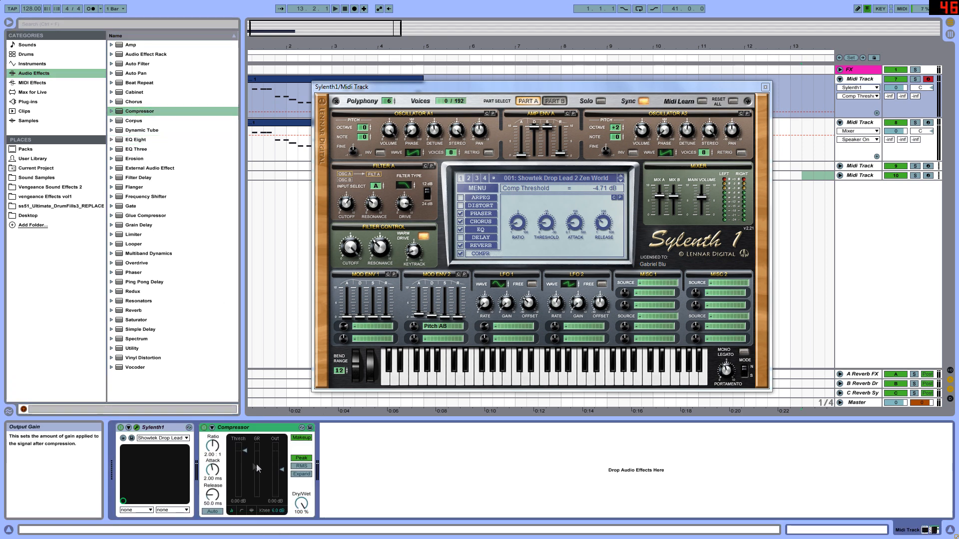
left_click(575, 221)
left_click_drag(213, 469, 213, 478)
key("ctrl+z")
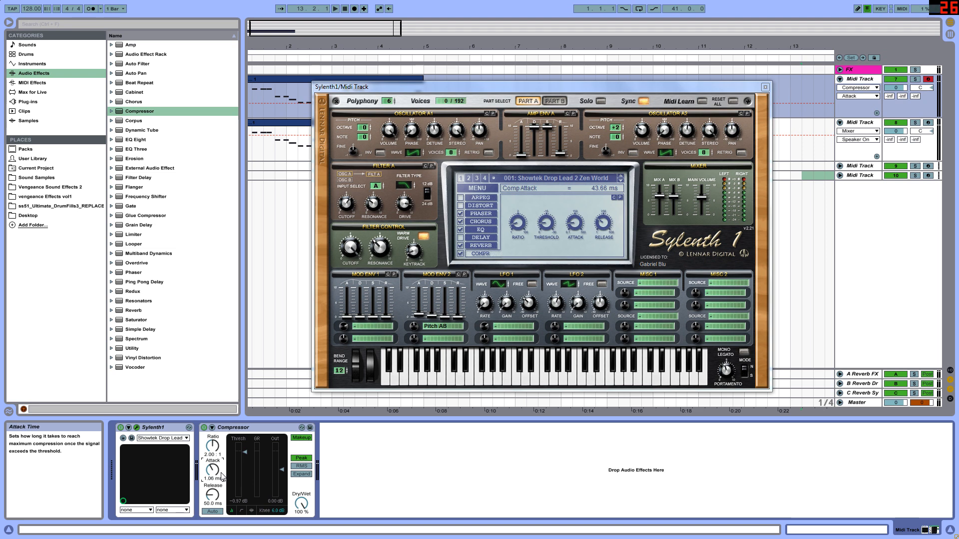
left_click_drag(224, 477, 224, 480)
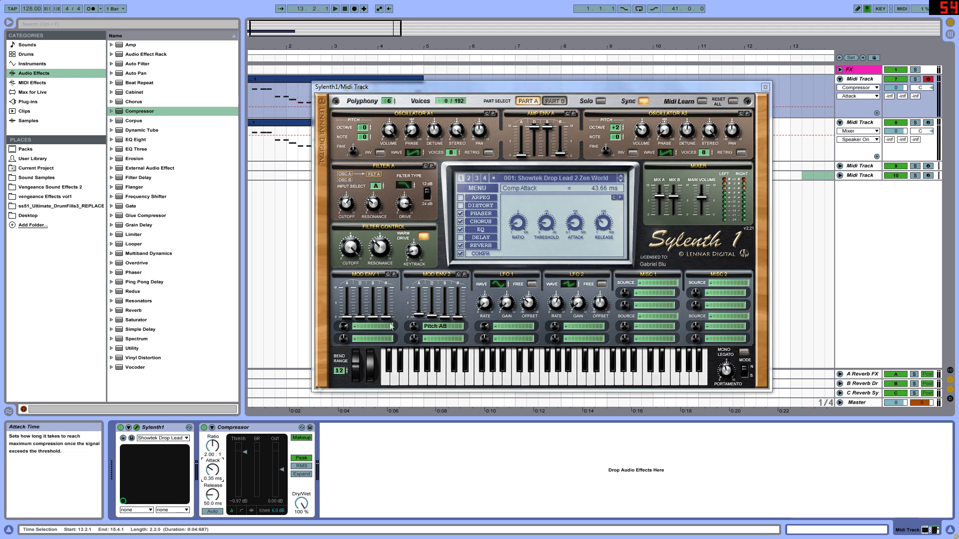
Show the release in Sylenth1's compressor and lower the Ableton Compressor's threshold to -7.94 dB.
left_click(610, 222)
mouse_move(611, 224)
left_mouse_down()
mouse_move(595, 195)
mouse_move(600, 222)
left_mouse_up()
left_click_drag(244, 452, 244, 461)
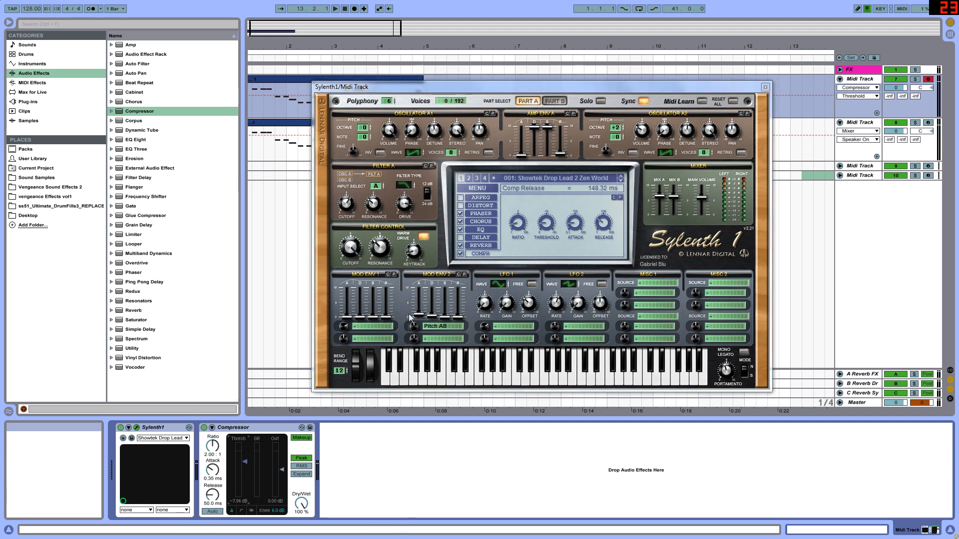
Expand the Compressor's sidechain section and gain reduction view, and try release times of 241, 560, 807 and 121 ms.
left_click(212, 428)
left_click_drag(295, 495, 298, 481)
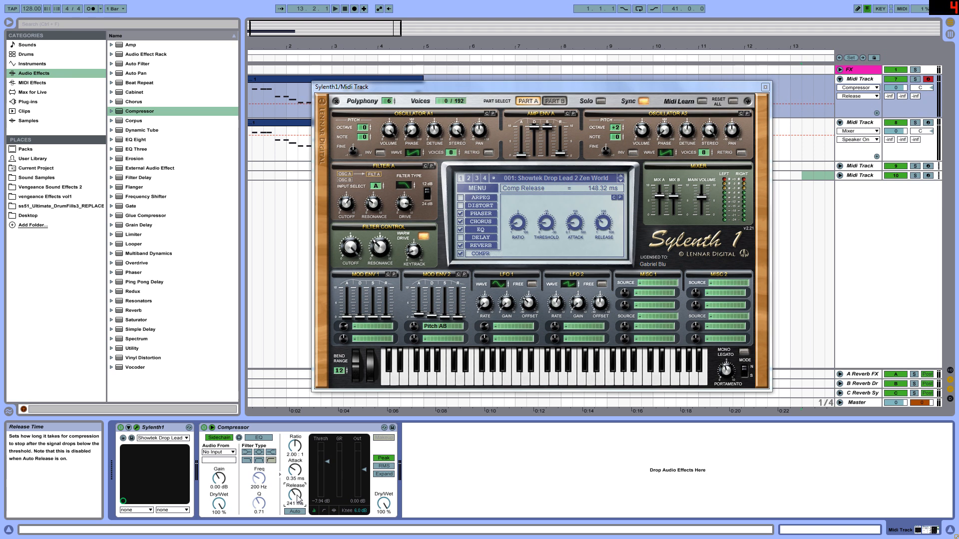
left_click_drag(295, 494, 294, 476)
left_click(314, 509)
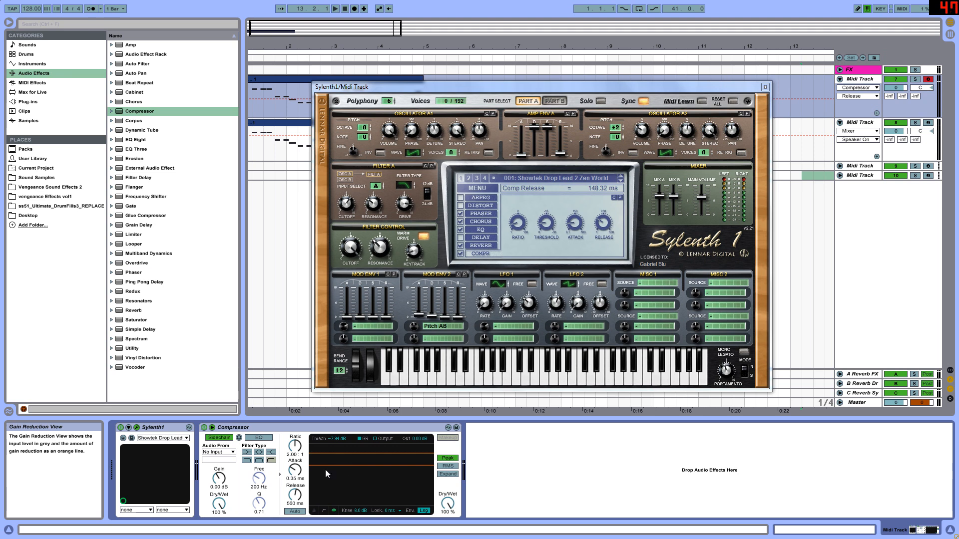
mouse_move(295, 495)
left_mouse_down()
mouse_move(295, 508)
mouse_move(295, 492)
left_mouse_up()
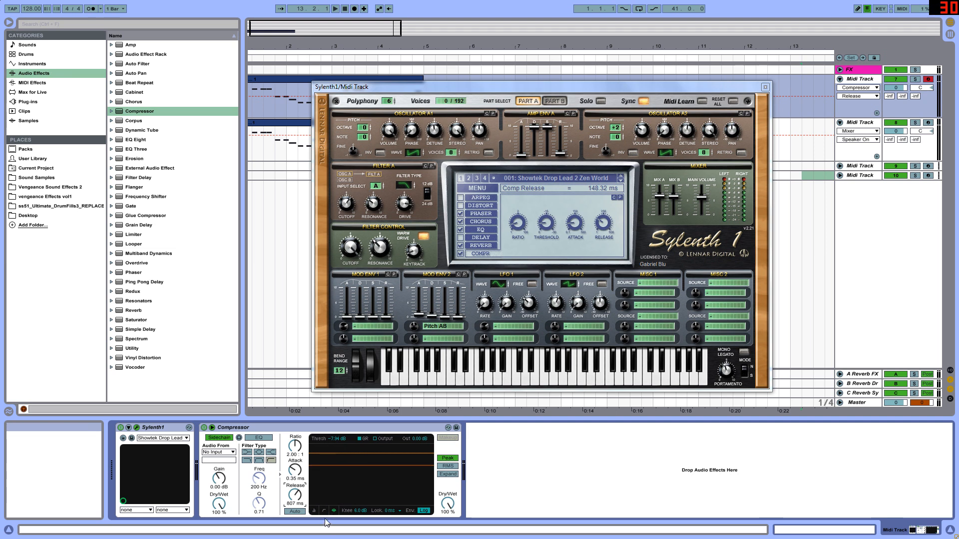
mouse_move(294, 495)
left_mouse_down()
mouse_move(295, 485)
mouse_move(294, 505)
left_mouse_up()
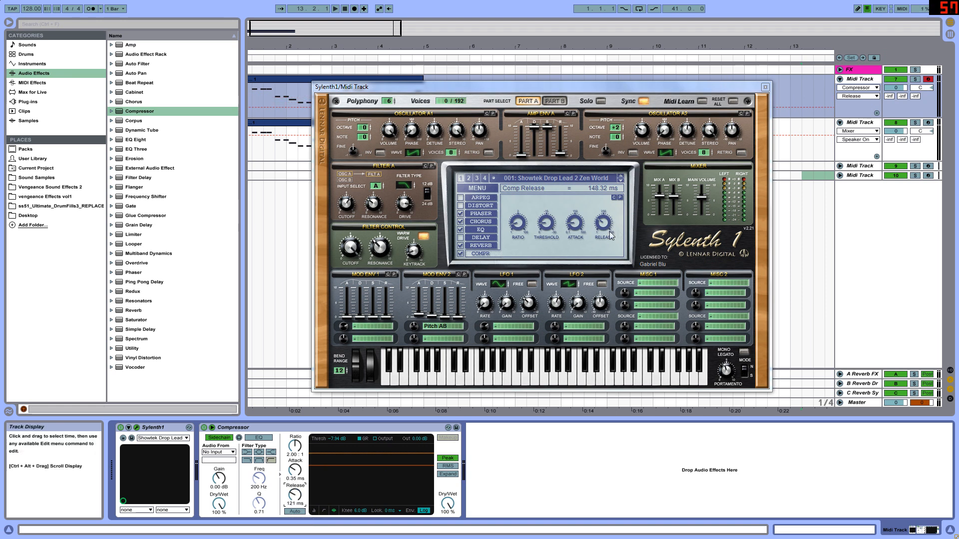
Set the attack of Sylenth1's compressor to 45.08 ms and show its release.
left_click(576, 223)
left_click_drag(576, 222, 576, 221)
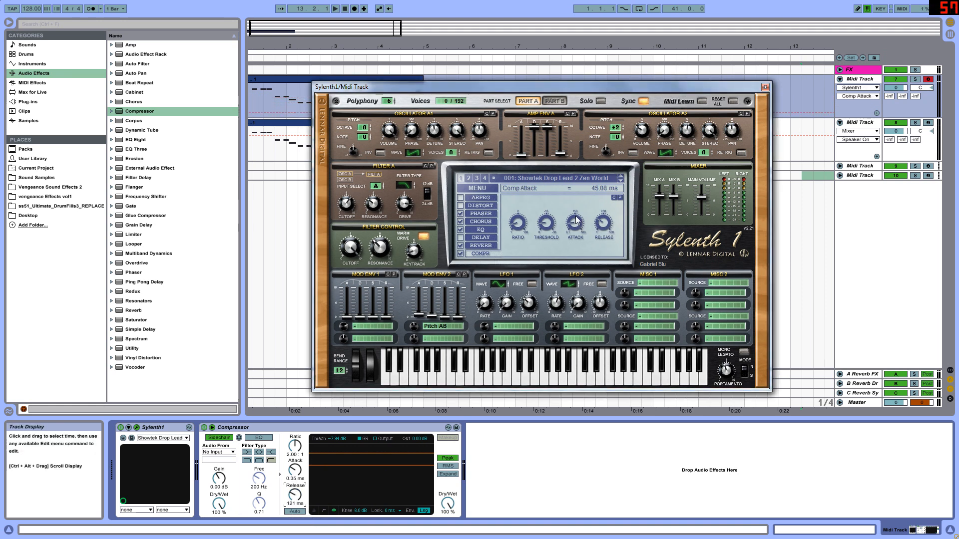
left_click(603, 226)
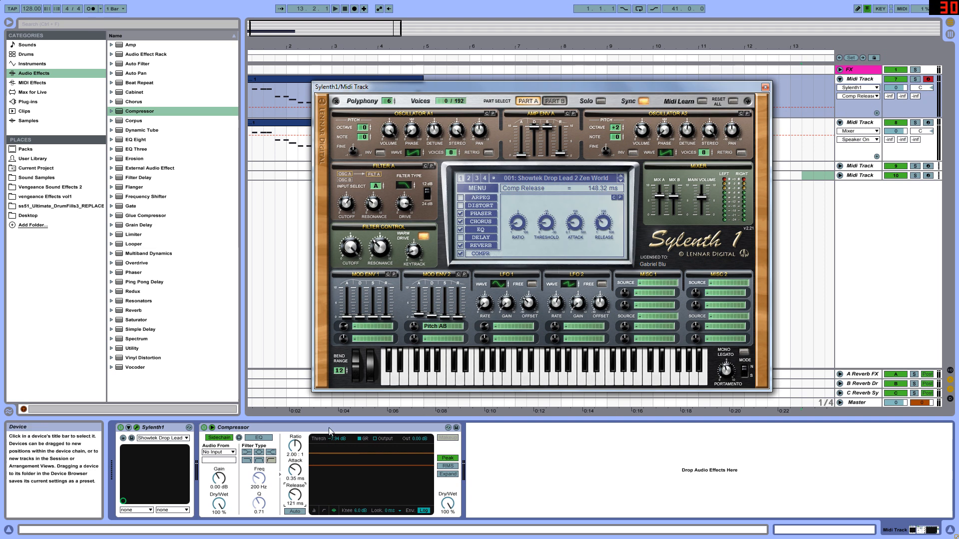
Delete the Ableton Compressor from the first MIDI track and check Sylenth1's Mix B level.
left_click(341, 437)
key("Delete")
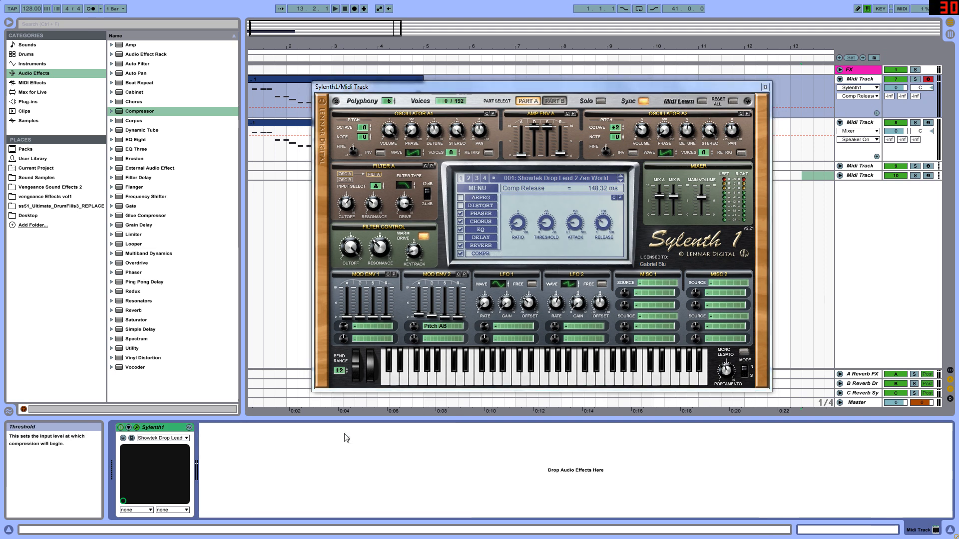
left_click(658, 194)
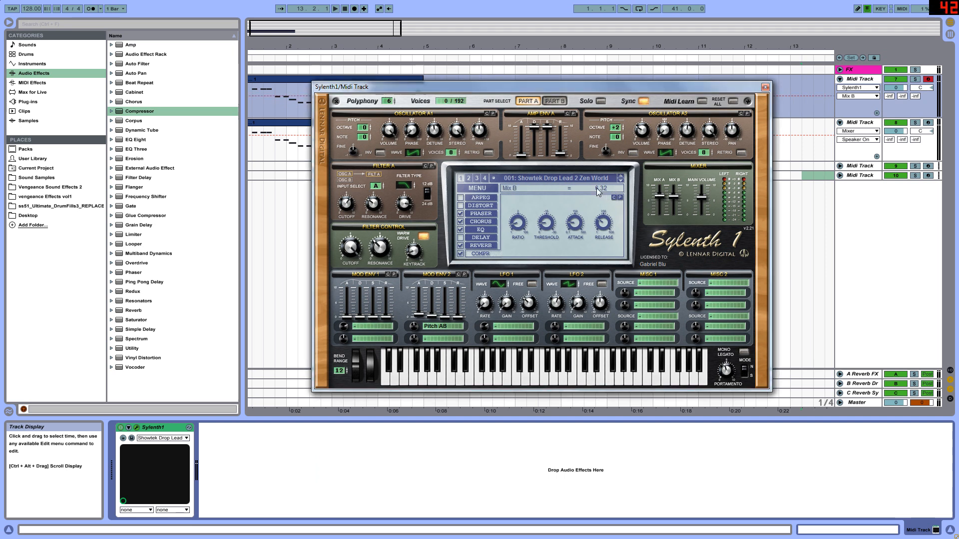
Solo the first MIDI track, move Sylenth1 clear of the clips, and play the lead alone.
left_click(915, 70)
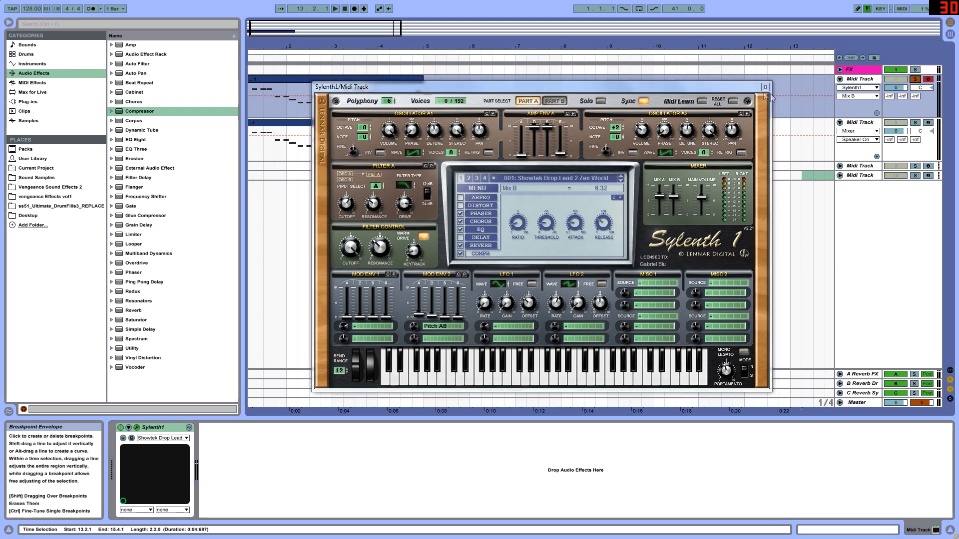
left_click_drag(407, 88, 524, 74)
key("space")
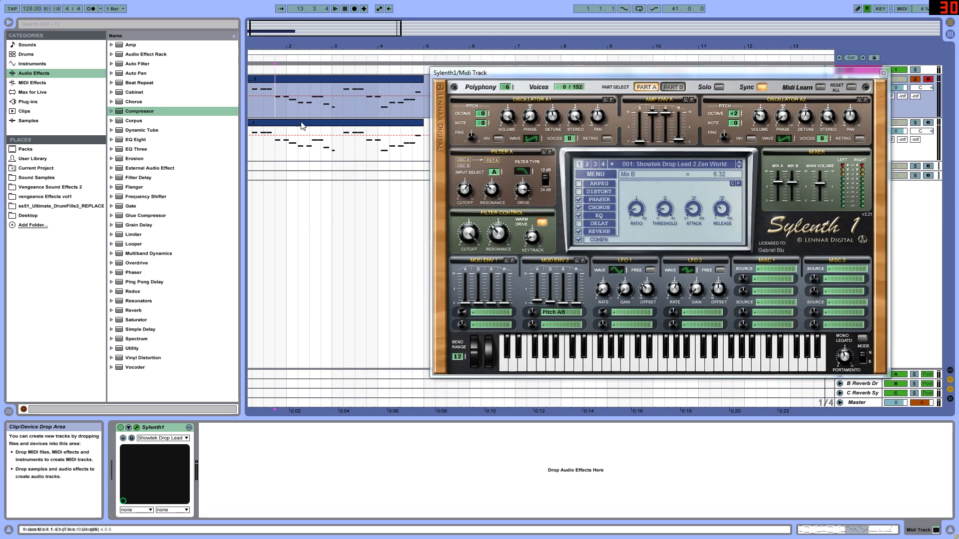
left_click(333, 10)
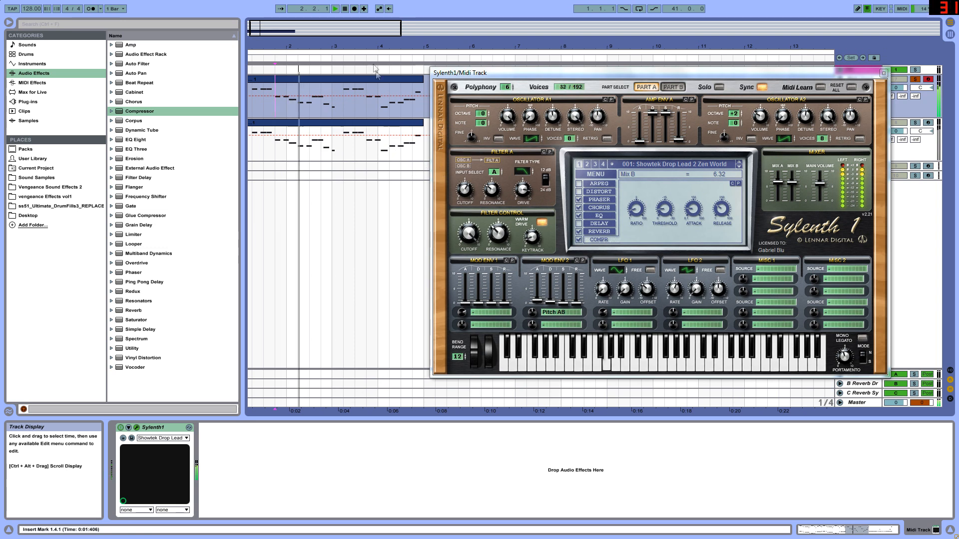
left_click(346, 9)
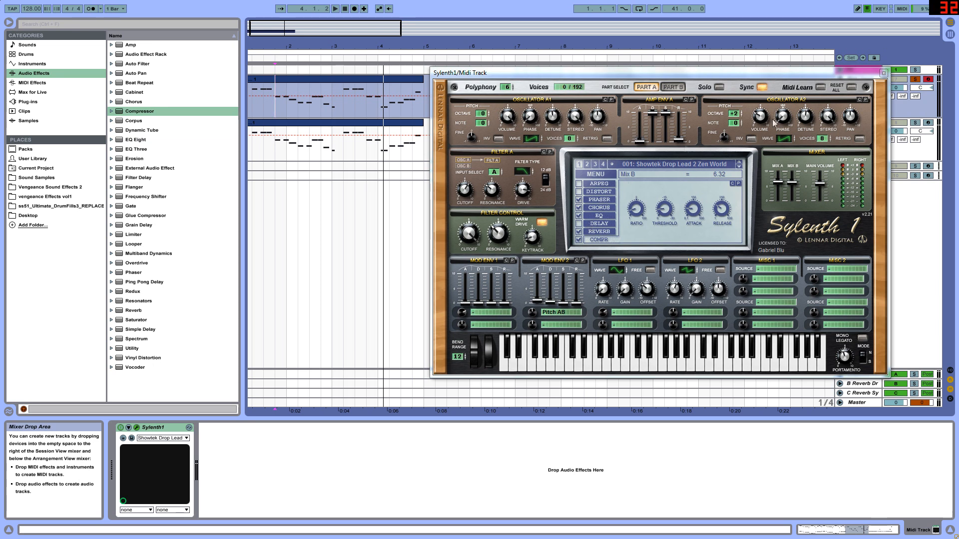
Close Sylenth1, solo and arm the second MIDI track, and play it from bar 2.
left_click(883, 73)
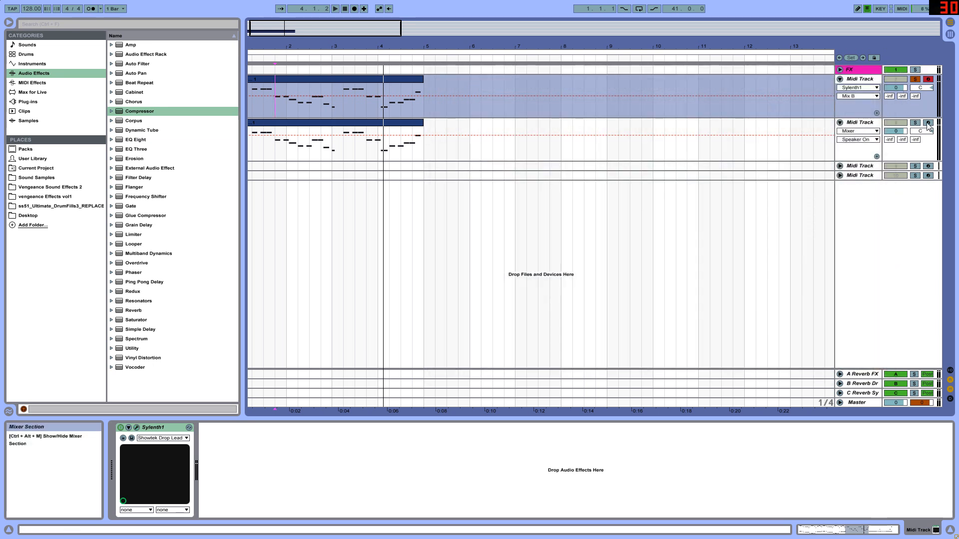
left_click(286, 154)
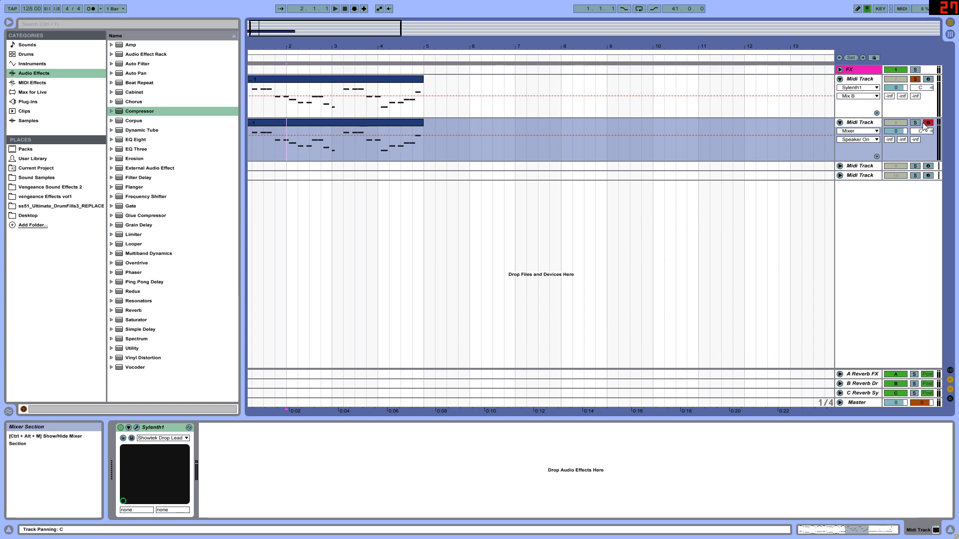
key("Up")
key("space")
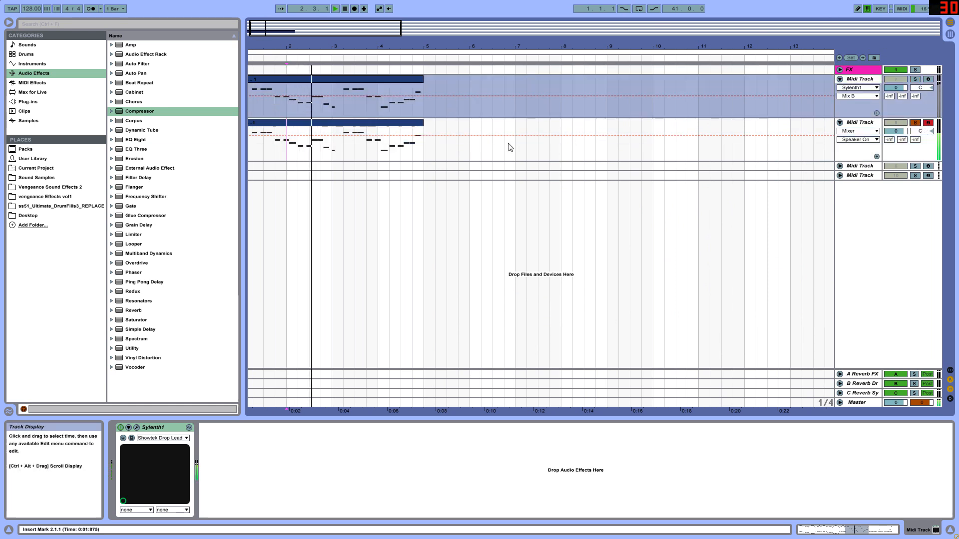
Replace the first track's Sylenth1 window with the second MIDI track's Sylenth1.
left_click(138, 427)
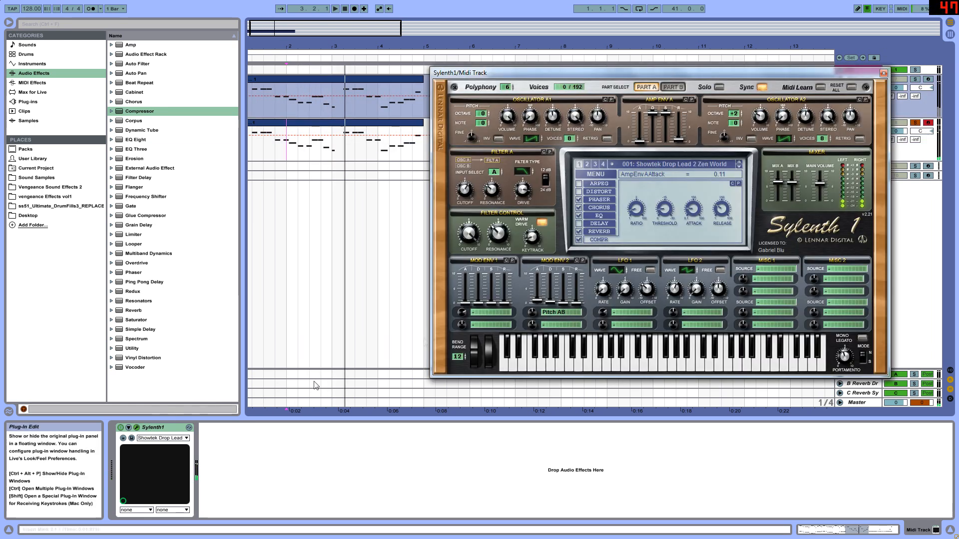
left_click_drag(671, 76, 503, 102)
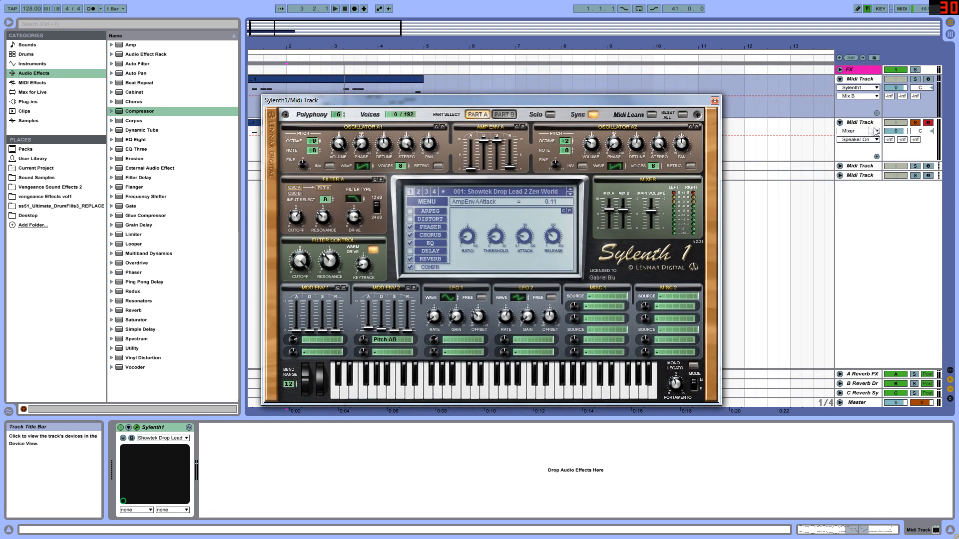
left_click(137, 428)
left_click(138, 427)
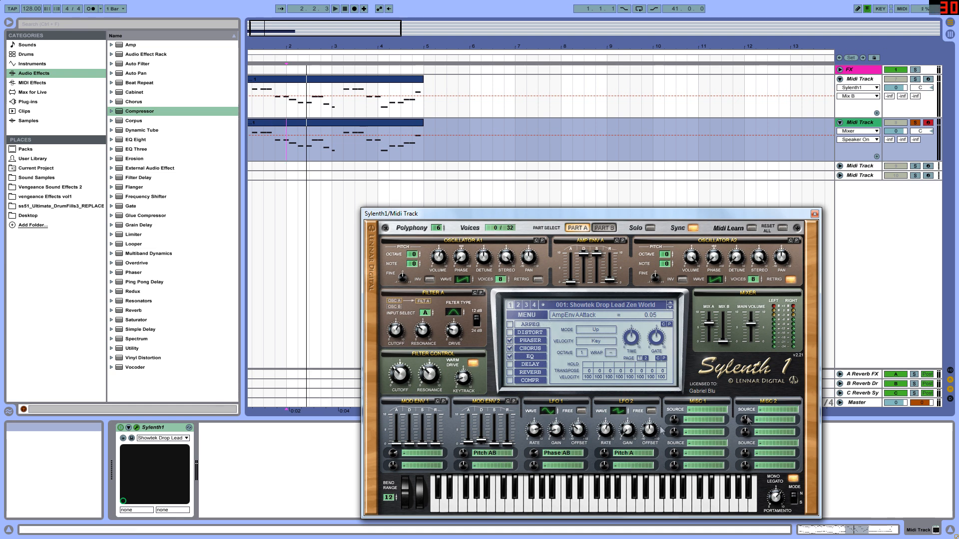
Show the first destination amounts of LFO 2 and Mod Env 2 and move the synth window higher.
left_click(604, 453)
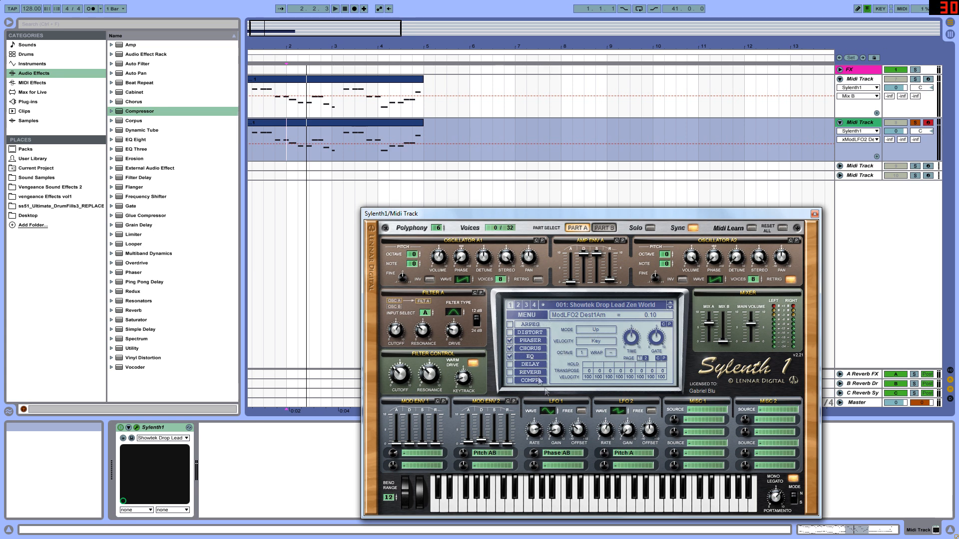
left_click(467, 453)
left_click_drag(487, 214, 471, 174)
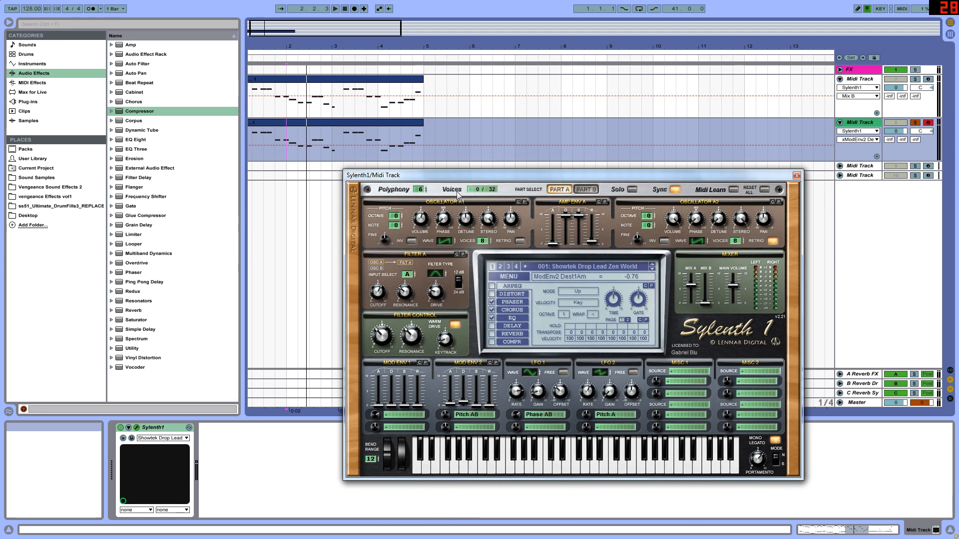
Move the Sylenth1 window higher and show Oscillator A1's wave, voices and detune settings.
left_click_drag(443, 179, 440, 144)
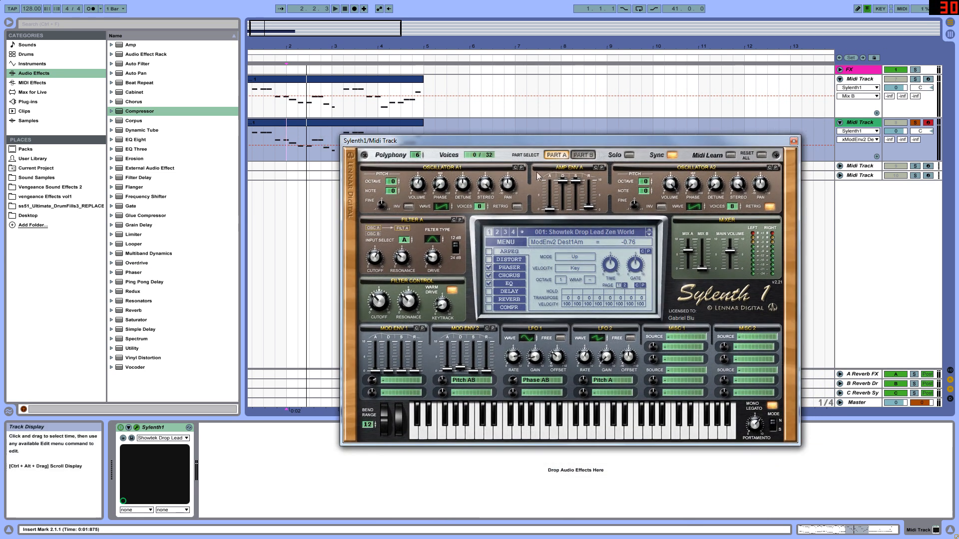
left_click(438, 206)
left_click(486, 207)
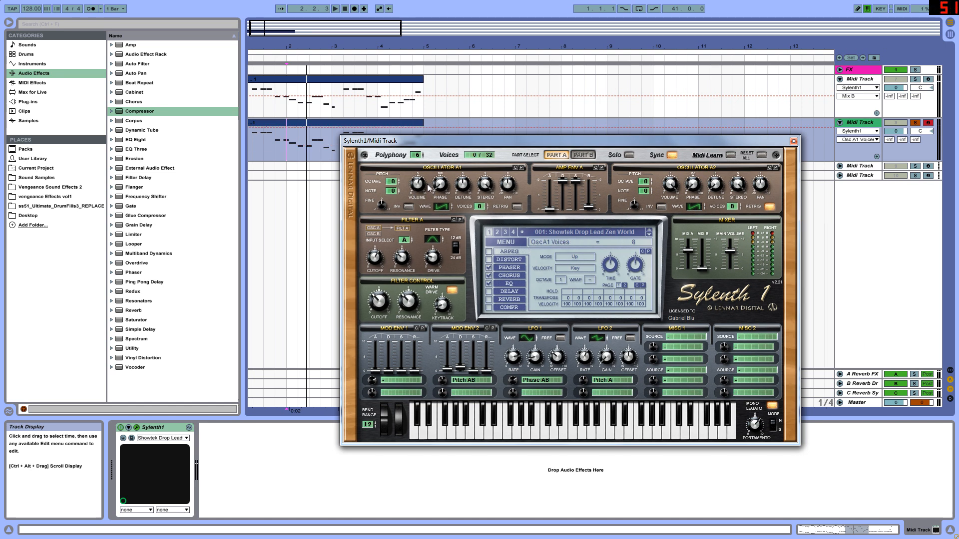
left_click(468, 185)
Show the attack, decay and release values of Amp Env A.
left_click(546, 210)
left_click(564, 180)
left_click(590, 207)
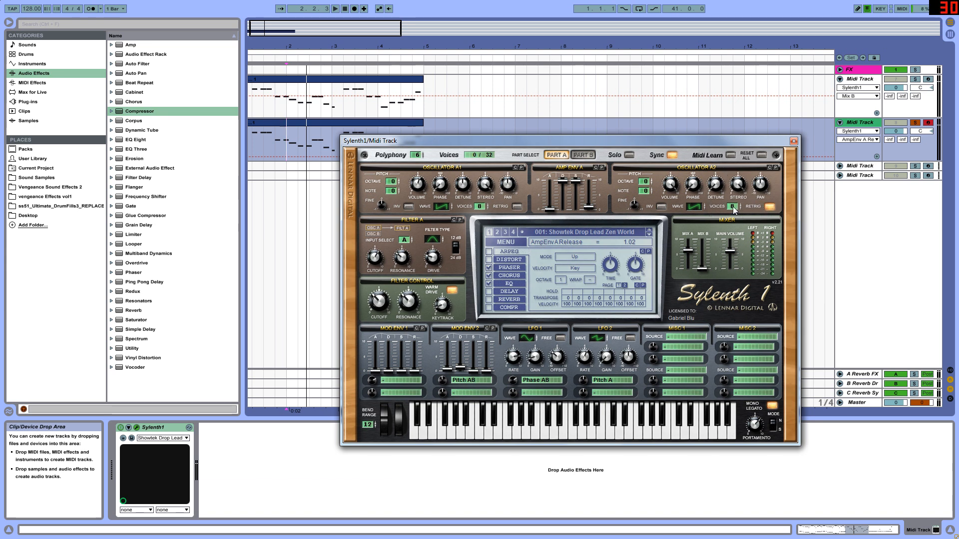
Show Oscillator A2's detune, volume and pan values.
left_click(716, 189)
left_click(668, 192)
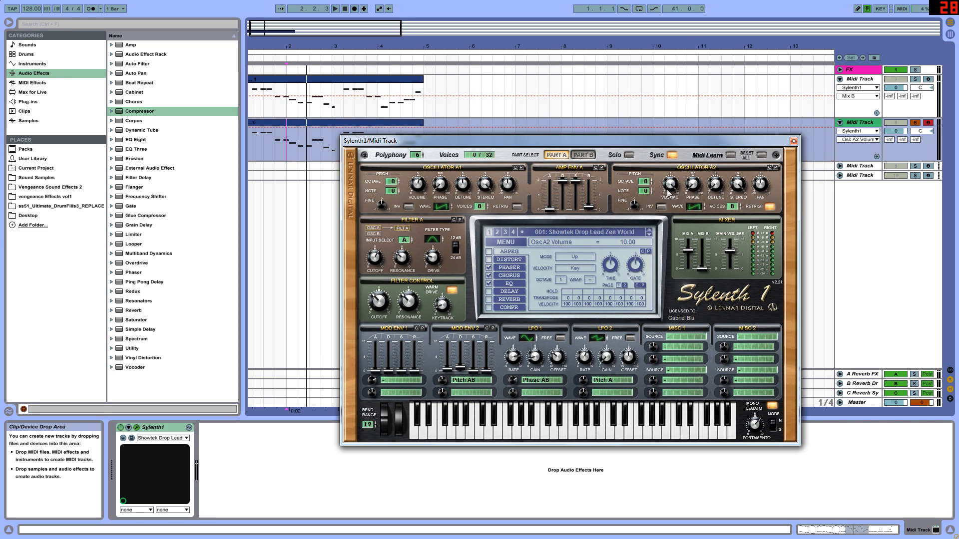
left_click(757, 188)
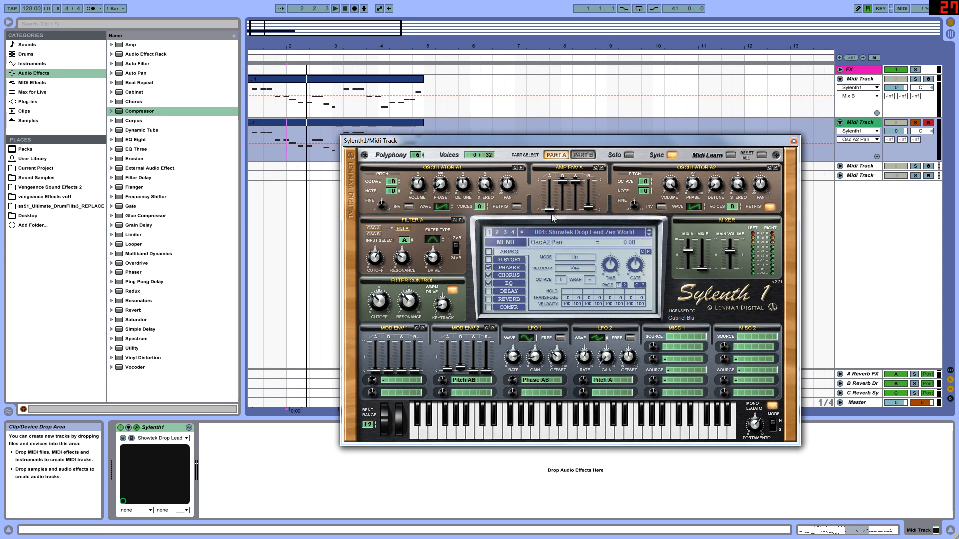
Show Filter A's type, cutoff, resonance and drive settings.
left_click(438, 238)
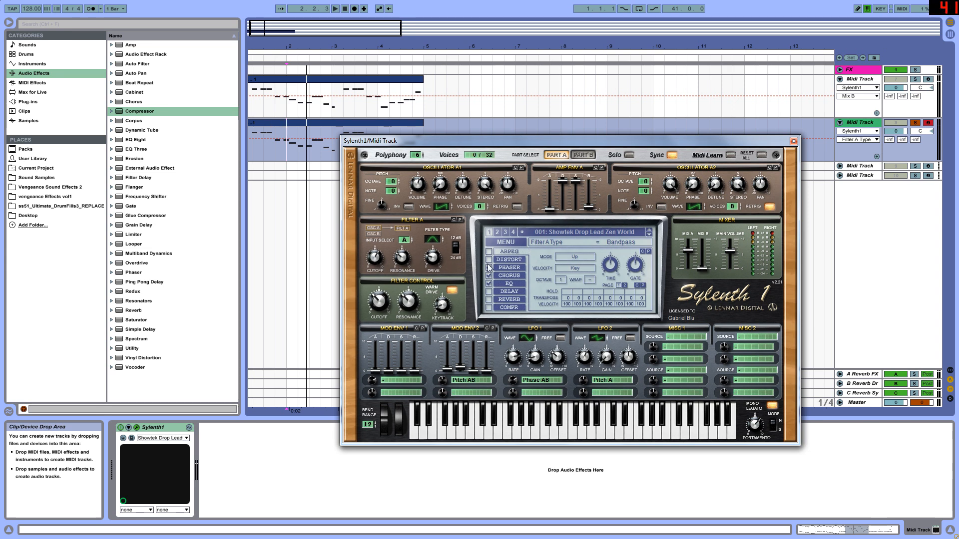
left_click(370, 258)
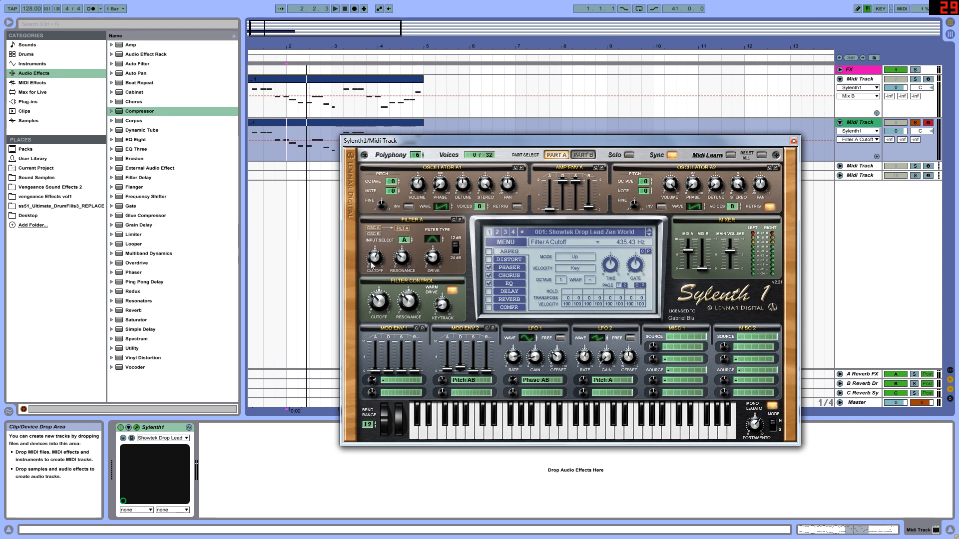
left_click(406, 258)
left_click(433, 263)
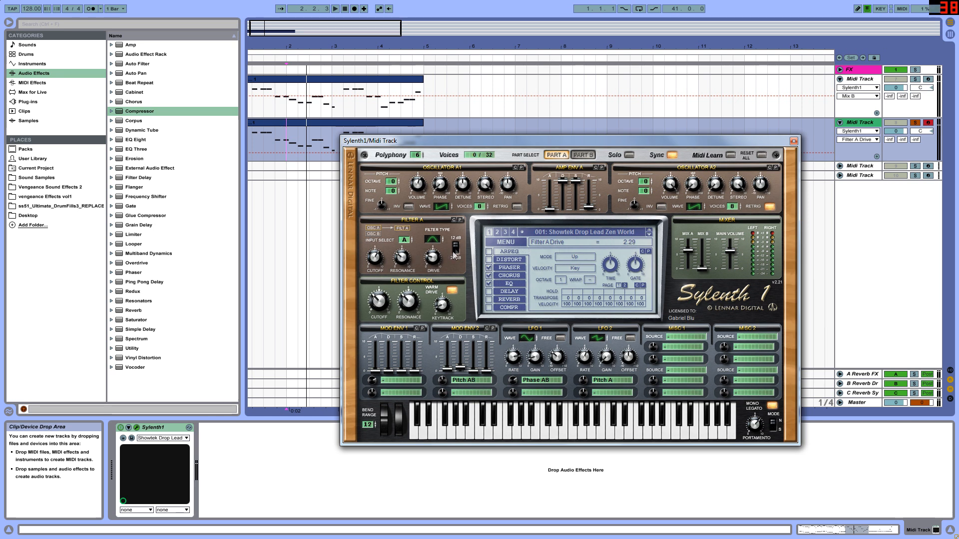
Show the cutoff, resonance and keytrack values of the Filter Control section.
left_click(369, 304)
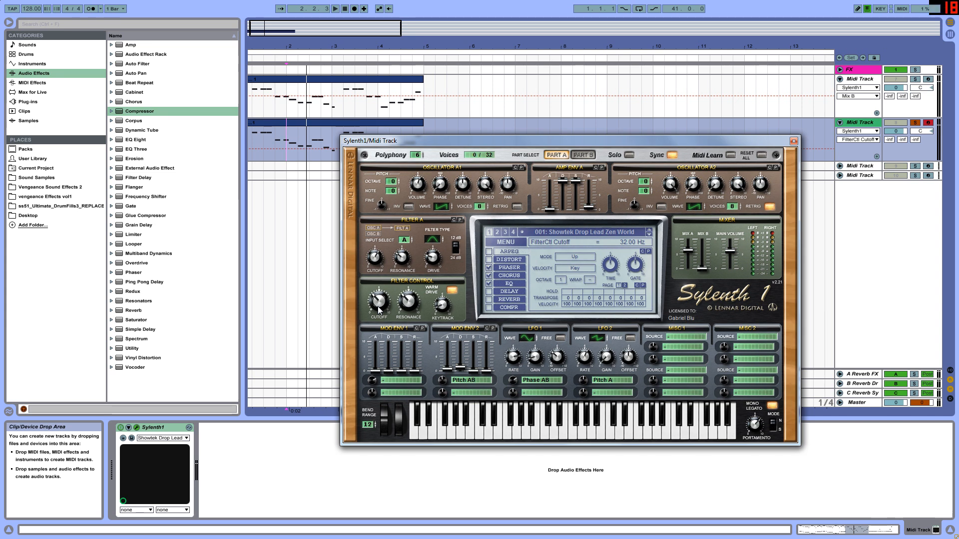
left_click(409, 304)
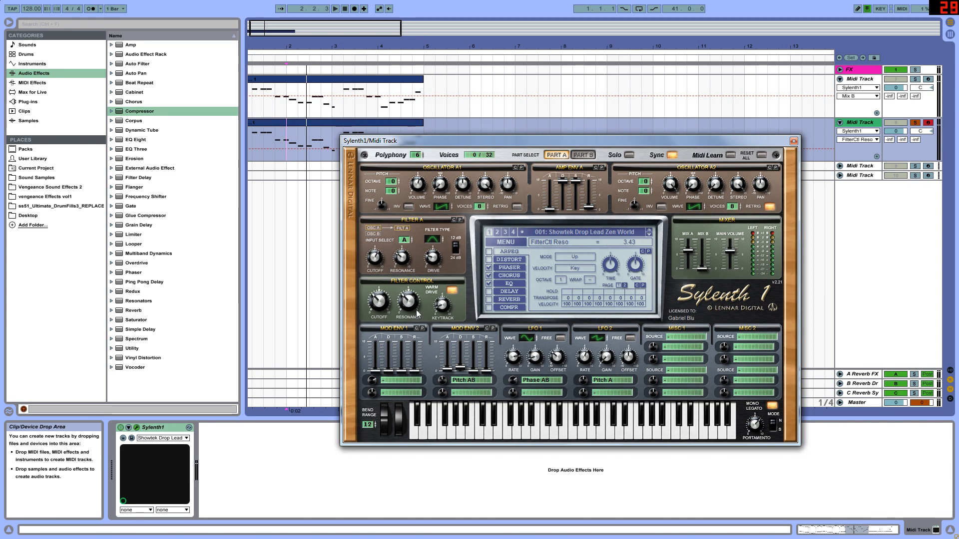
left_click(443, 315)
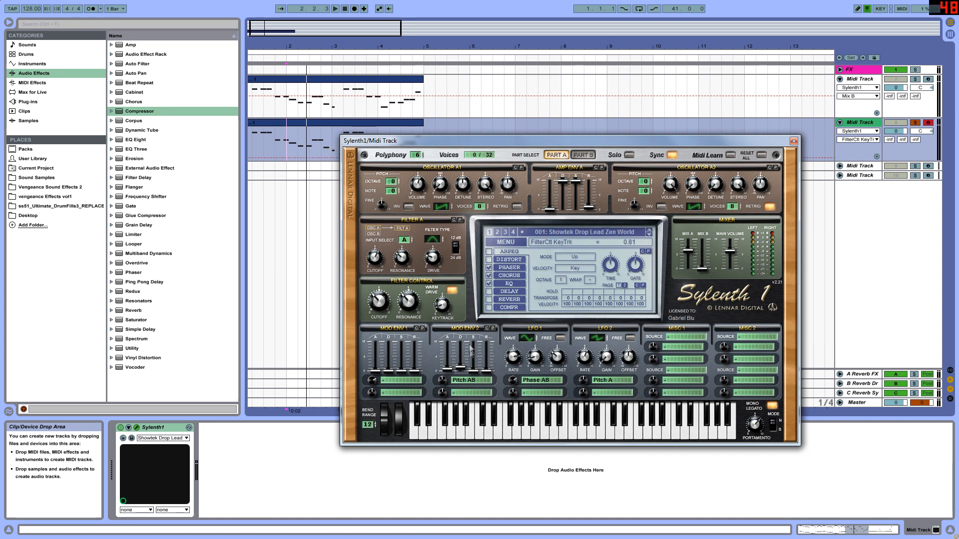
Switch the synth to Part B and show Oscillator B1's volume and voices.
left_click(583, 155)
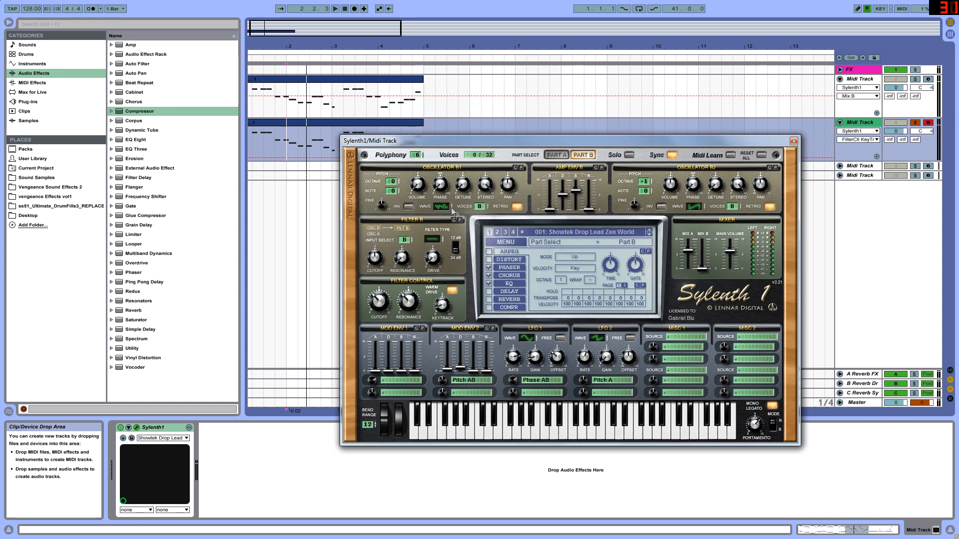
left_click(418, 186)
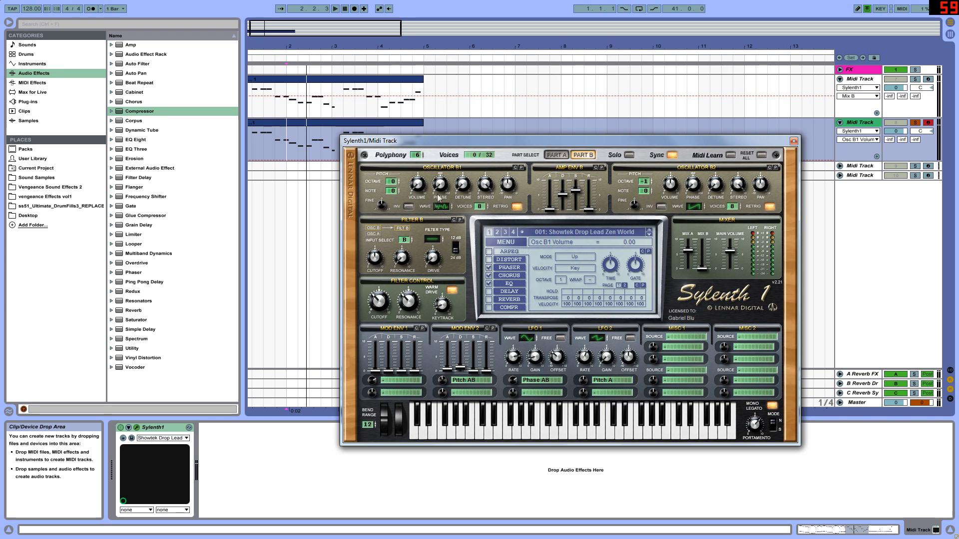
left_click_drag(420, 188, 436, 218)
left_click(488, 210)
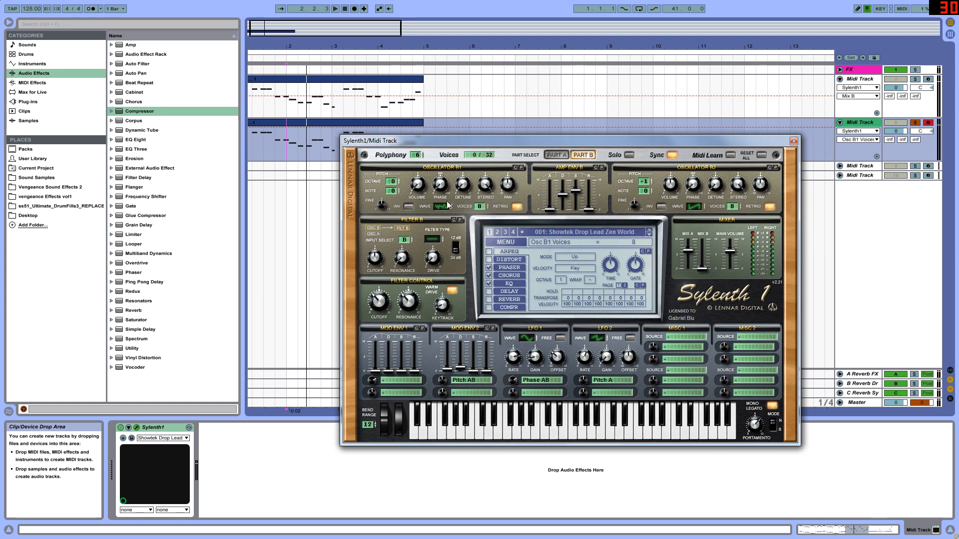
left_click(417, 187)
left_click_drag(418, 186, 416, 189)
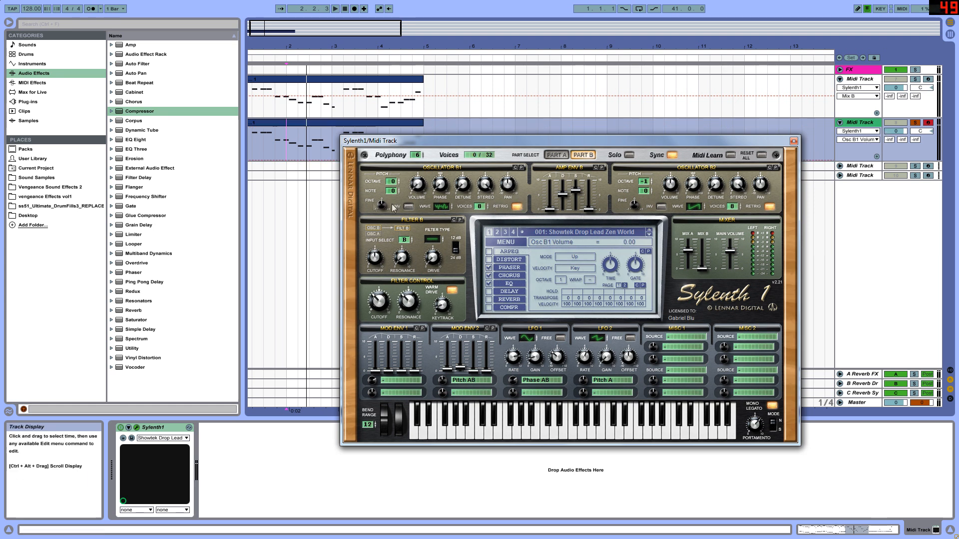
Check Part B of the first MIDI track's Sylenth1, and return to the second MIDI track's Sylenth1.
left_click(865, 80)
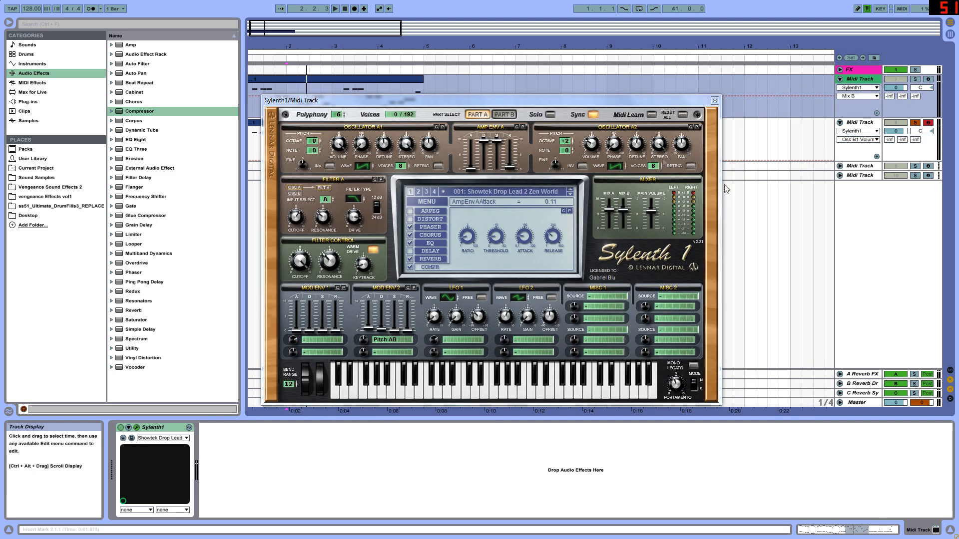
left_click(504, 115)
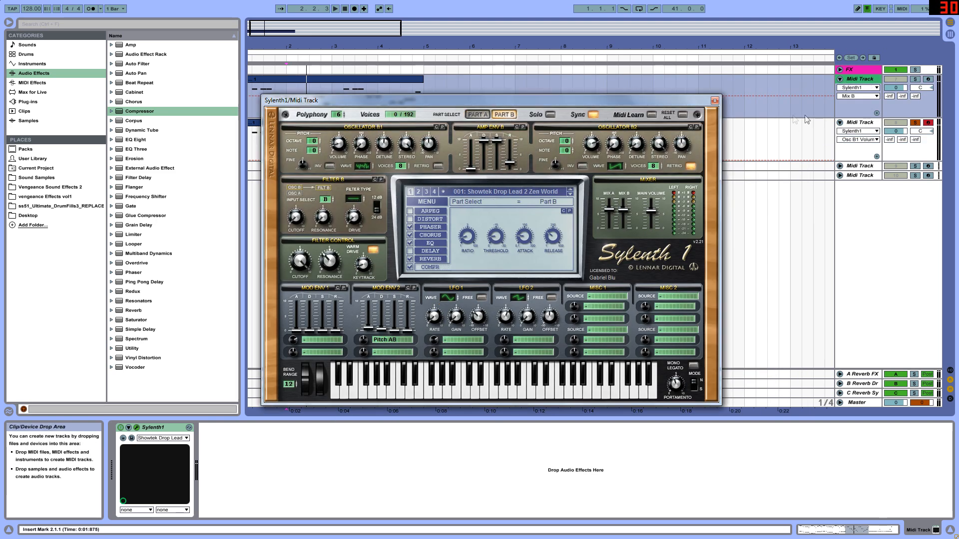
left_click(715, 100)
left_click(860, 122)
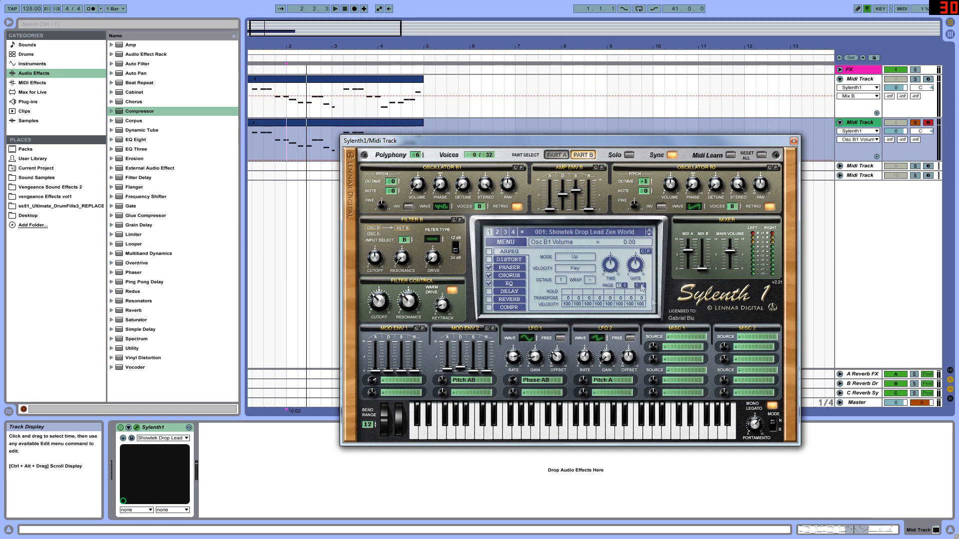
Show the attack, decay and release values of Amp Env B.
left_click(550, 211)
left_click(563, 195)
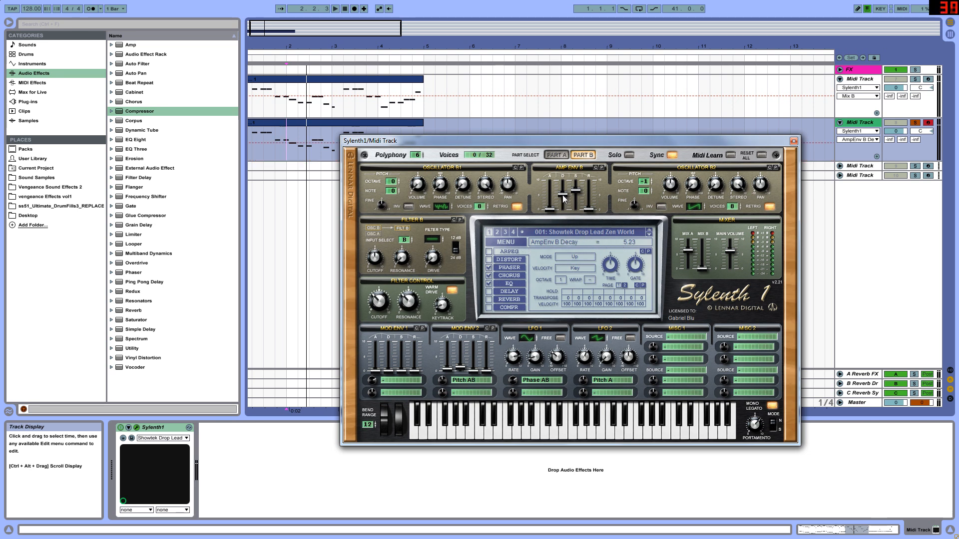
left_click(592, 209)
Show Oscillator B2's octave, wave, detune, phase, volume and pan settings, moving the synth window higher along the way.
left_click(645, 181)
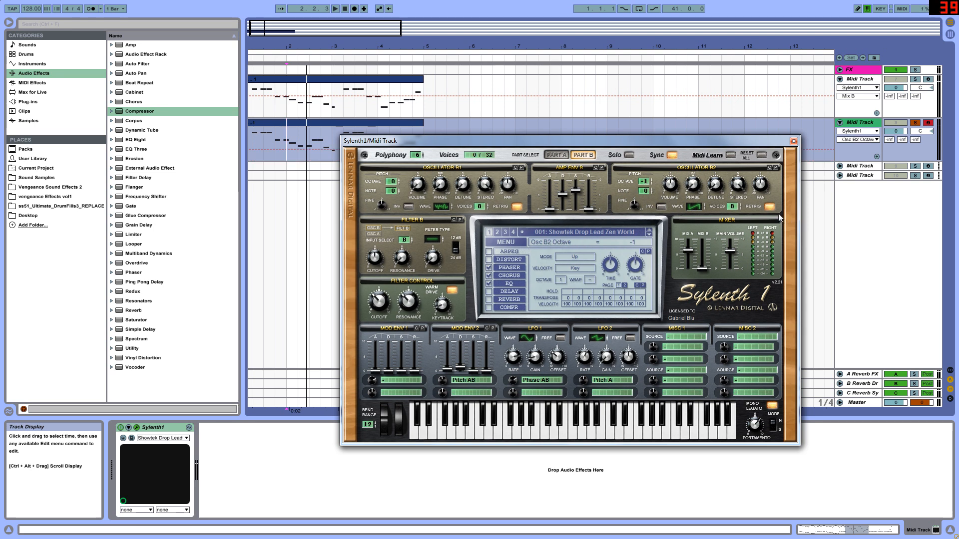
left_click(696, 208)
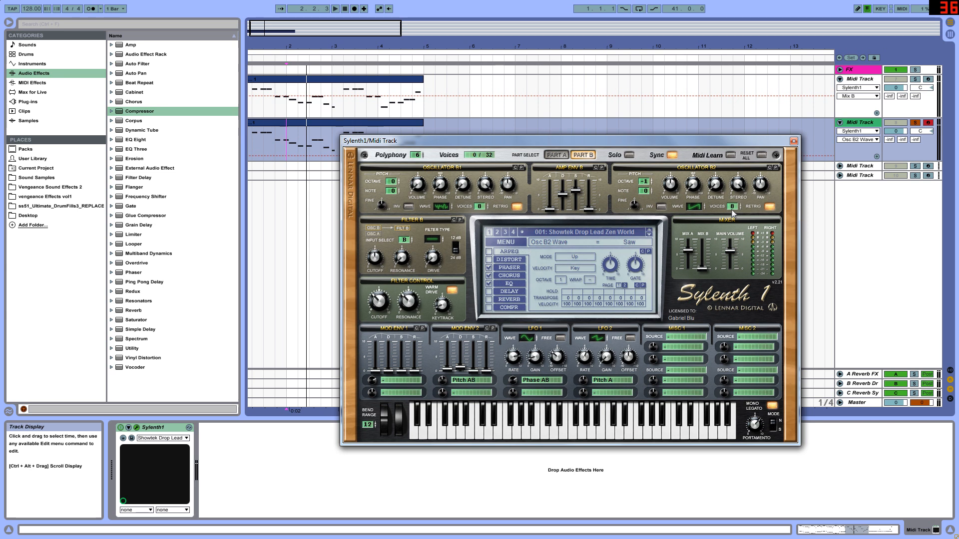
left_click(715, 192)
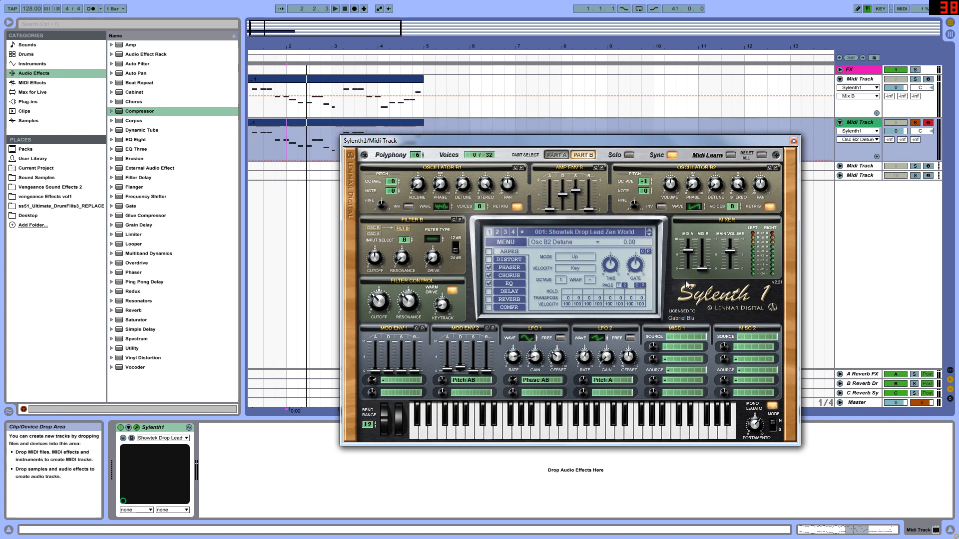
left_click_drag(685, 139, 647, 112)
left_click(657, 165)
left_click(633, 157)
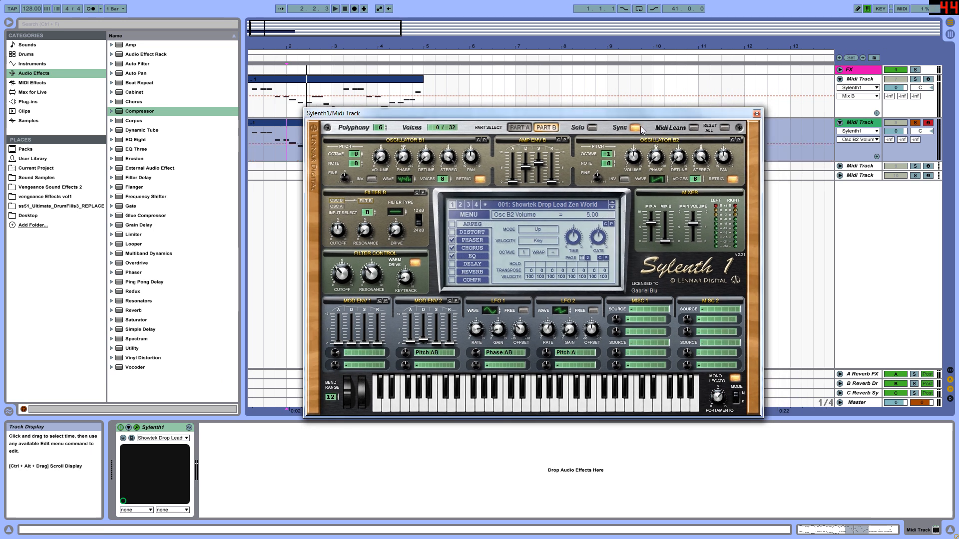
left_click(721, 159)
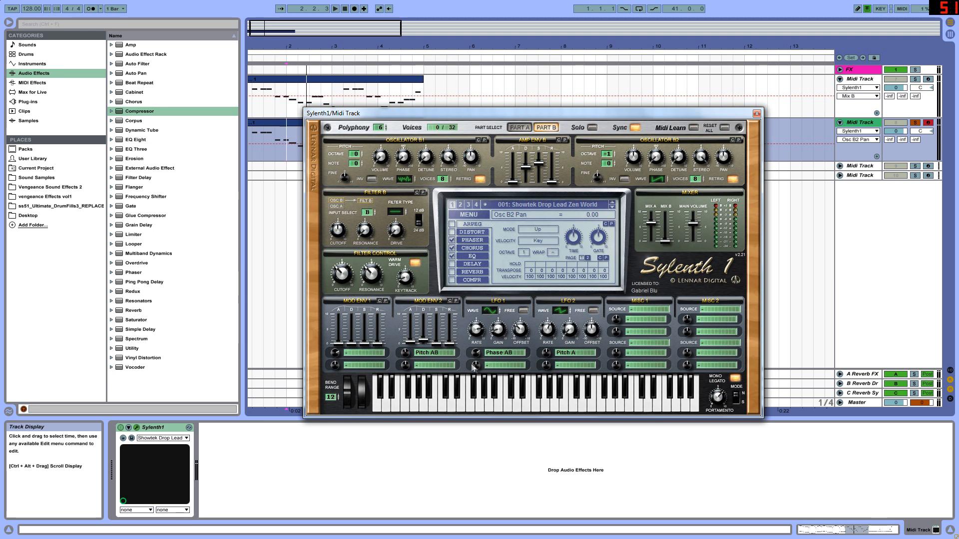
Keep Pitch AB as Mod Env 2's first destination, return to Part A, and show the envelope's amount, attack, decay, sustain and release.
left_click(421, 353)
left_click(469, 429)
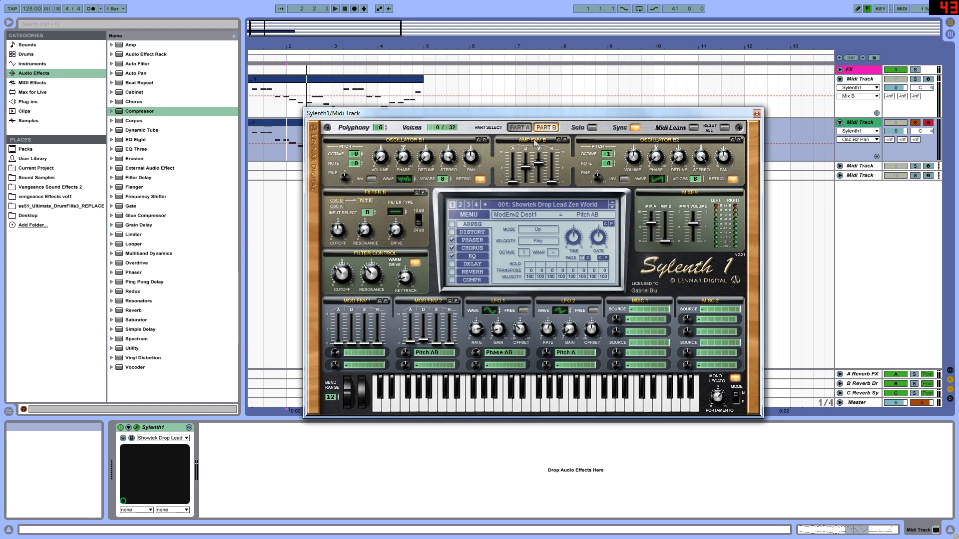
left_click(407, 354)
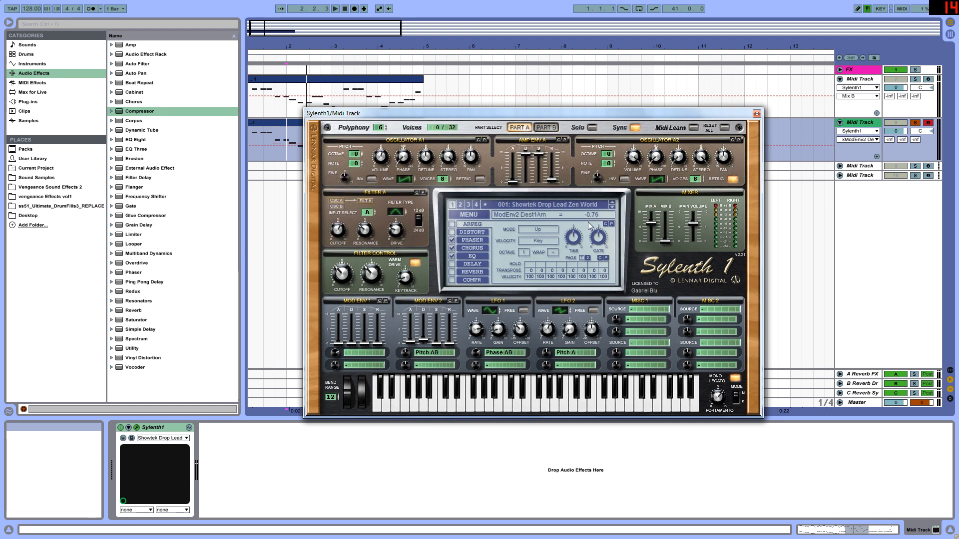
left_click(408, 342)
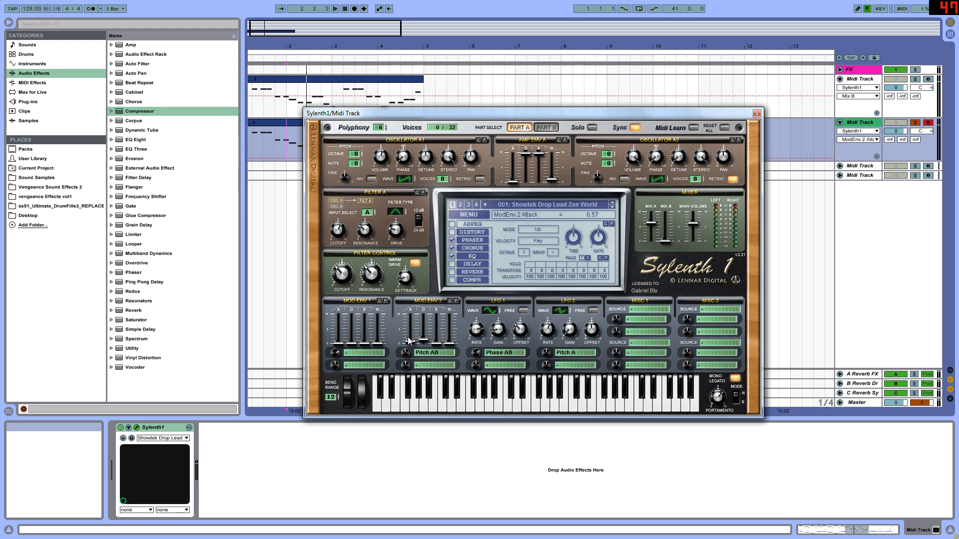
left_click(423, 341)
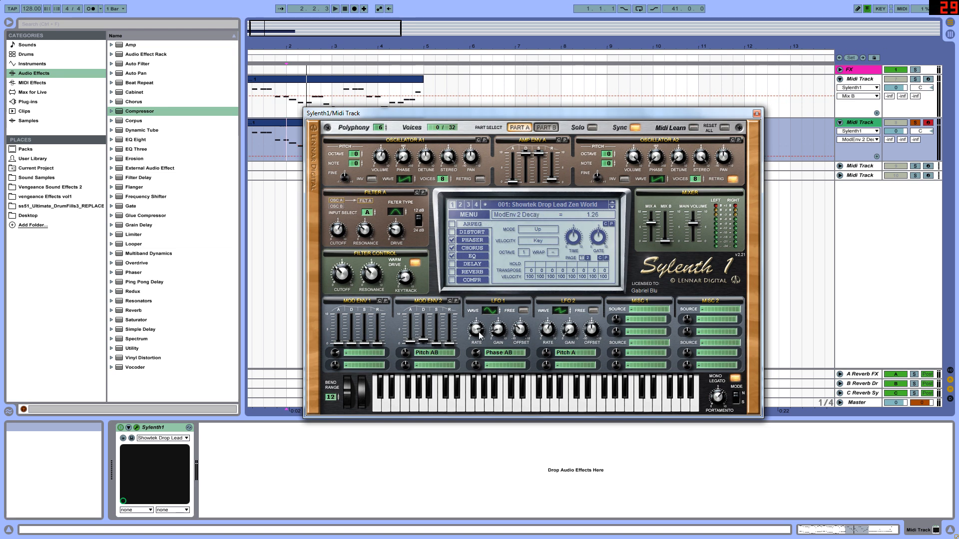
left_click(439, 344)
left_click(452, 344)
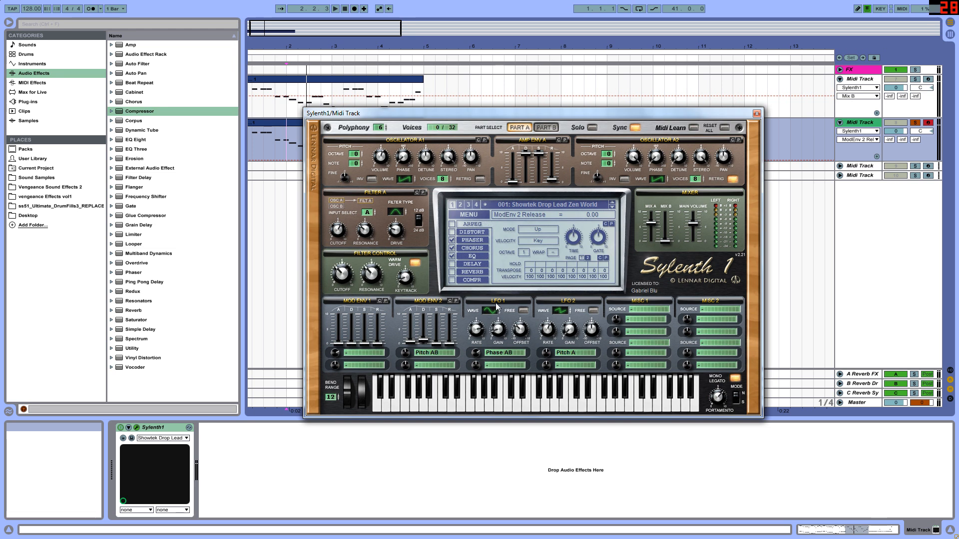
Keep Phase AB as LFO 1's first destination and show the LFO's rate, gain and offset.
left_click(492, 354)
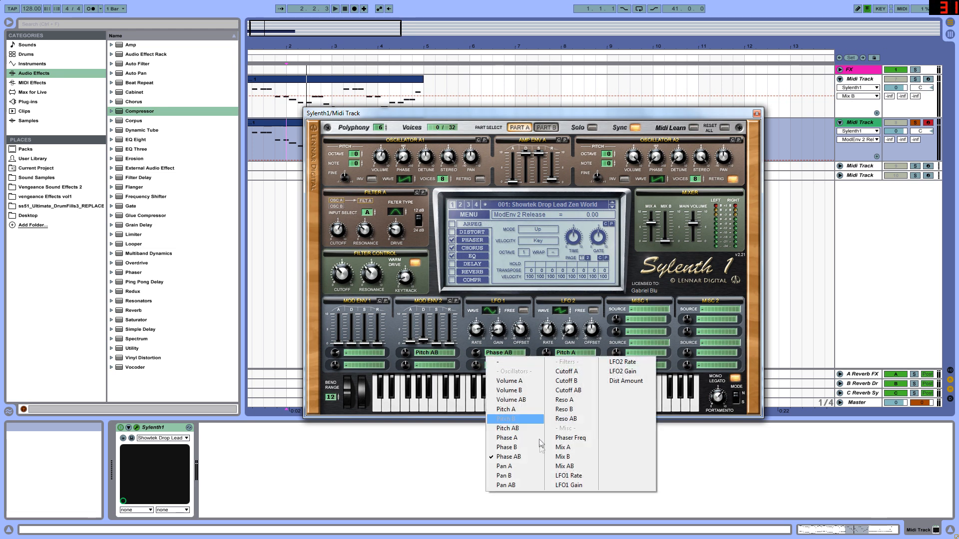
left_click(524, 454)
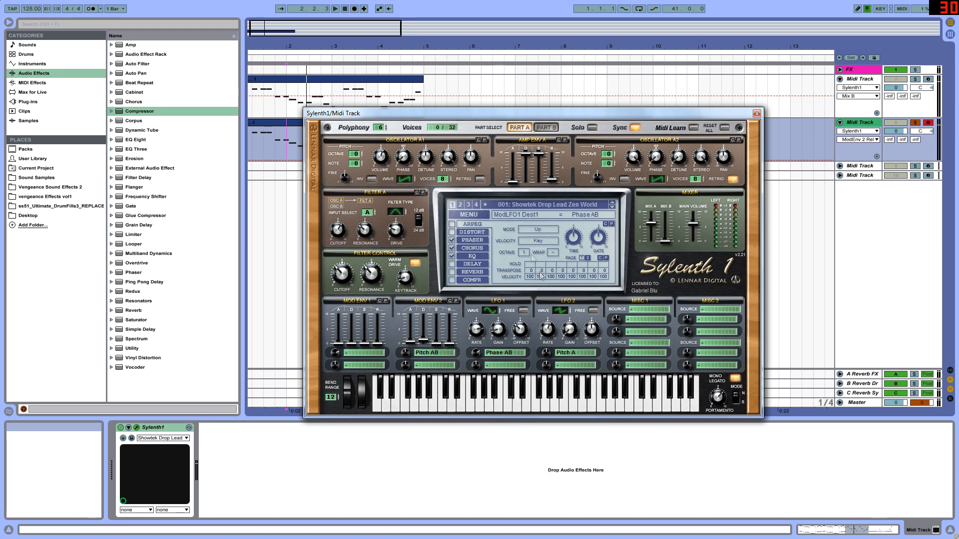
left_click(477, 329)
left_click(498, 329)
left_click(519, 332)
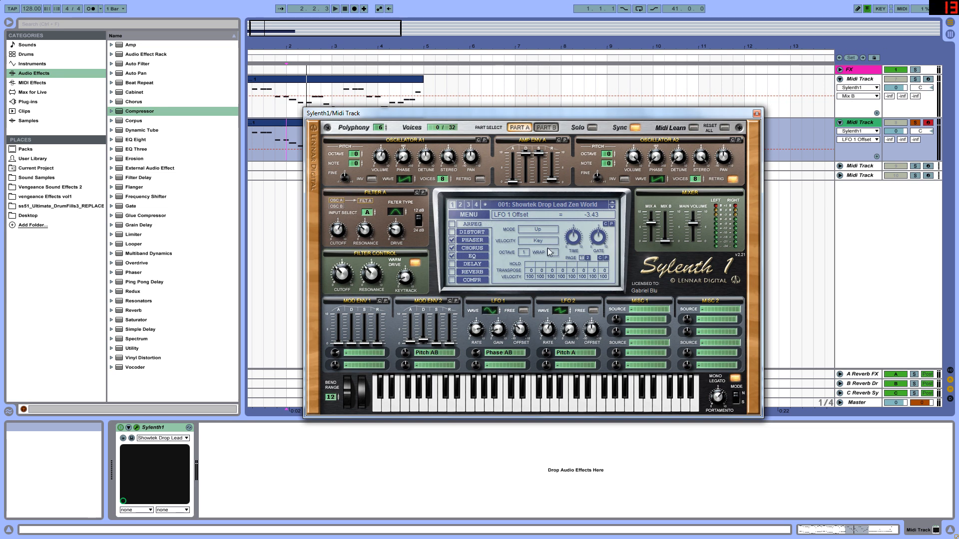
Try Triangle and Pulse as LFO 1's wave, and return it to Sine.
left_click(494, 311)
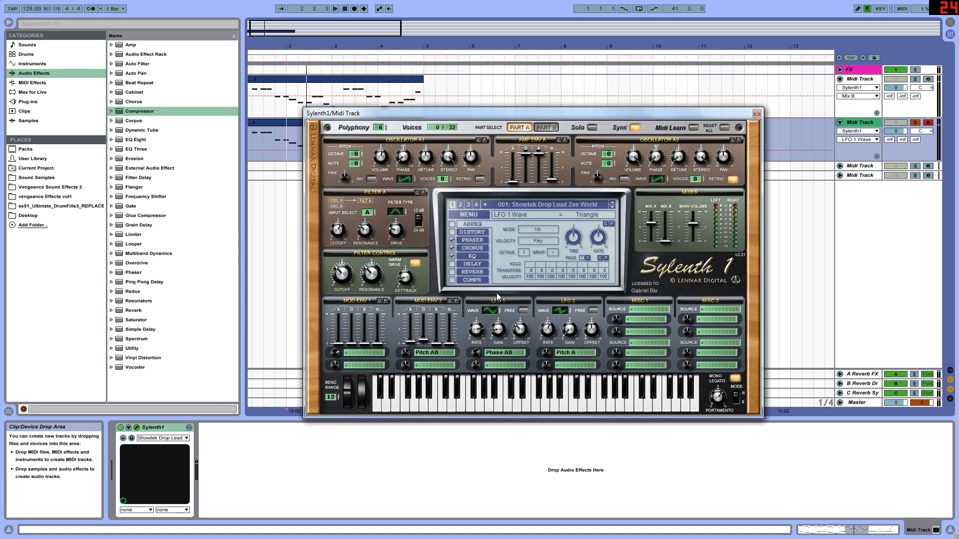
left_click_drag(494, 287, 496, 281)
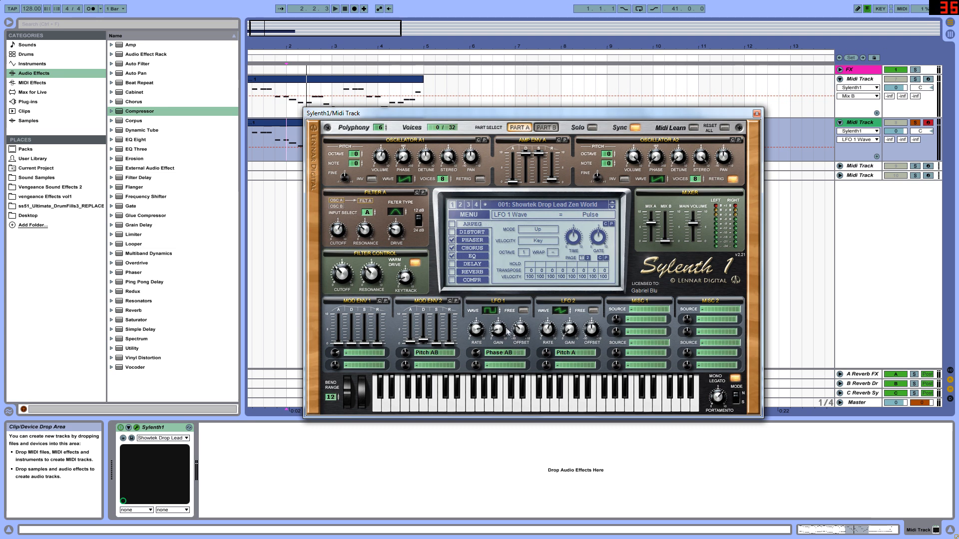
left_click(494, 311)
Keep Pitch A as LFO 2's first destination and show the LFO's amount, rate, gain and offset.
left_click(572, 352)
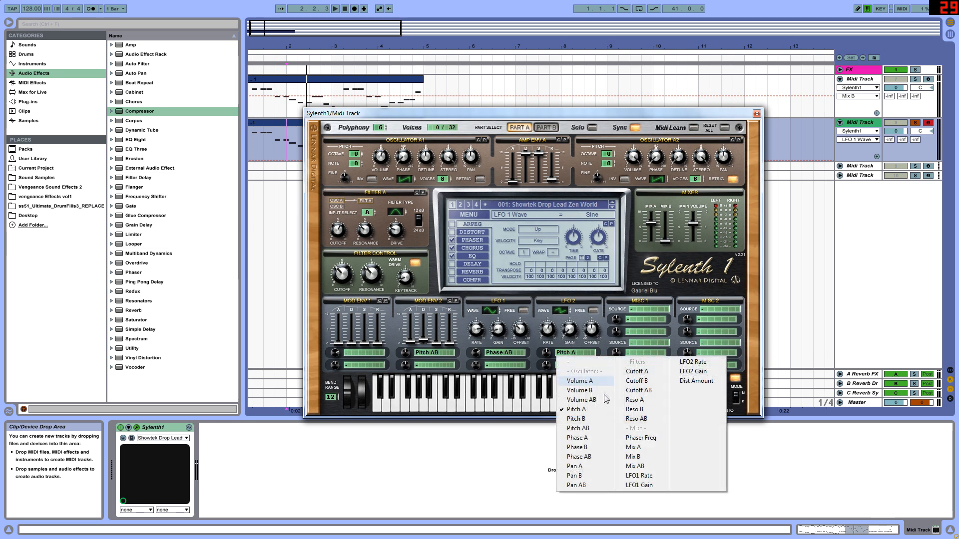
left_click(579, 407)
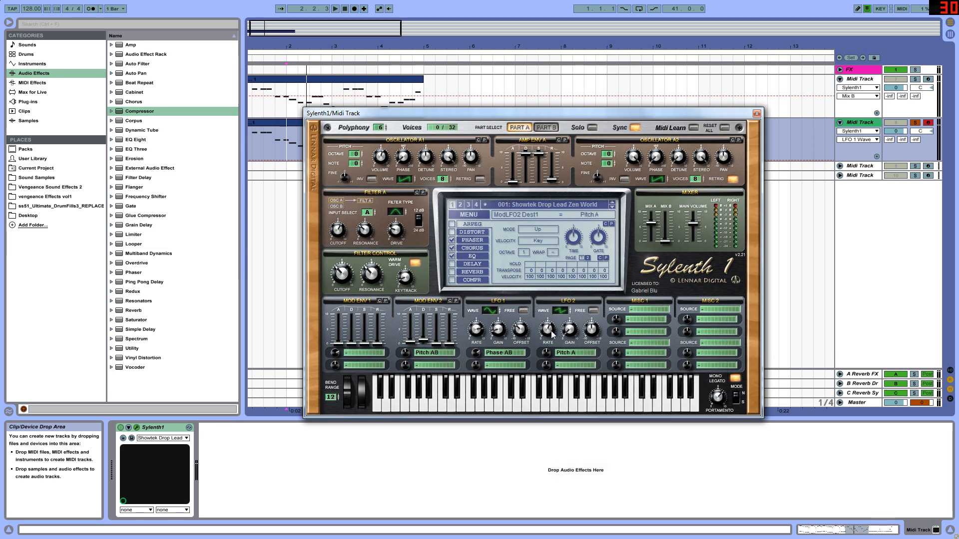
left_click_drag(551, 356, 551, 353)
left_click(547, 330)
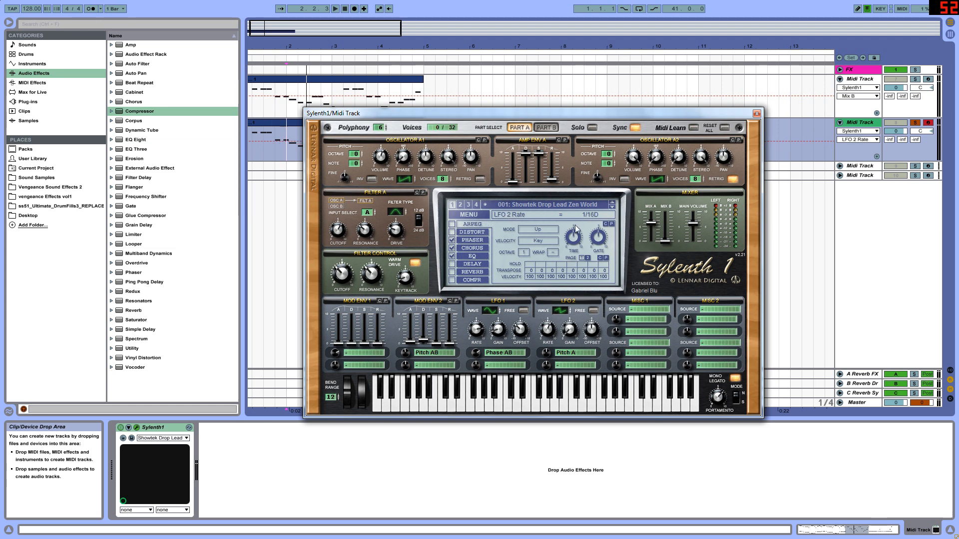
left_click(569, 331)
left_click(594, 331)
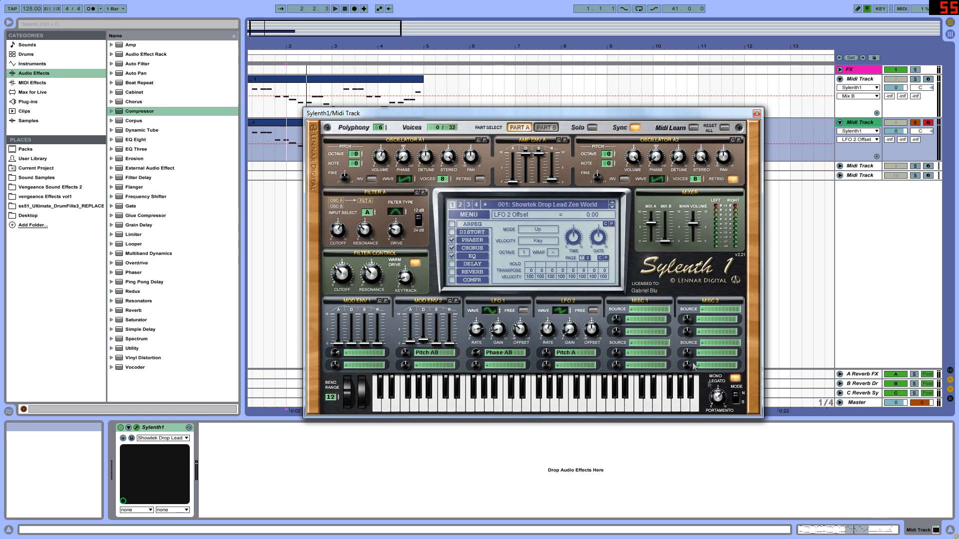
Show the mono legato, portamento time and portamento mode settings, keeping the mode on Normal.
left_click(735, 379)
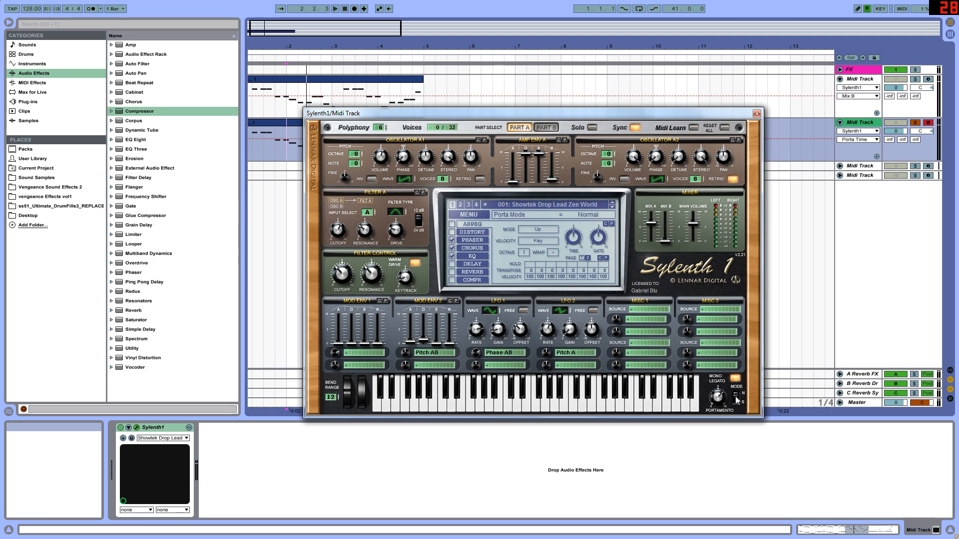
left_click(736, 402)
left_click(737, 396)
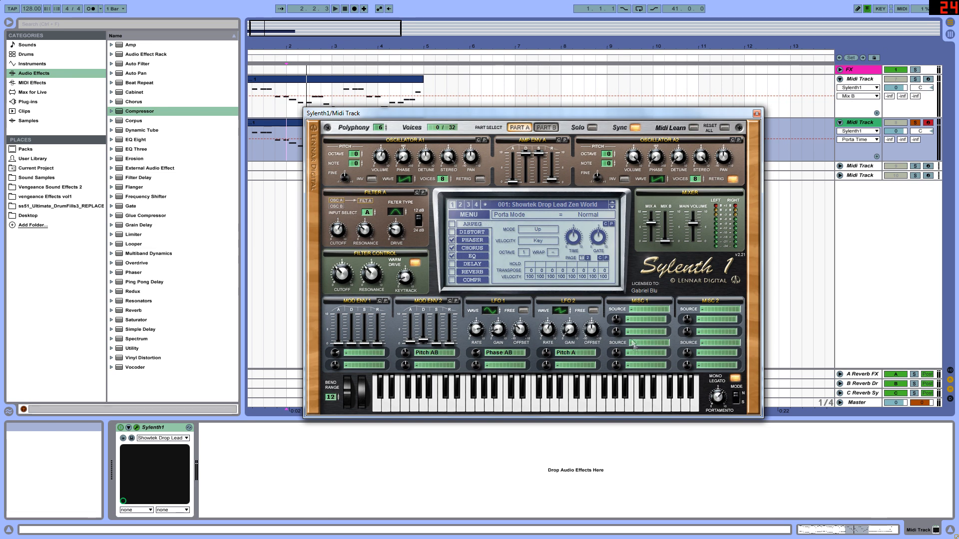
Show the phaser's dry/wet, LFO rate, center frequency, width, LR offset, spread and feedback settings.
left_click(469, 240)
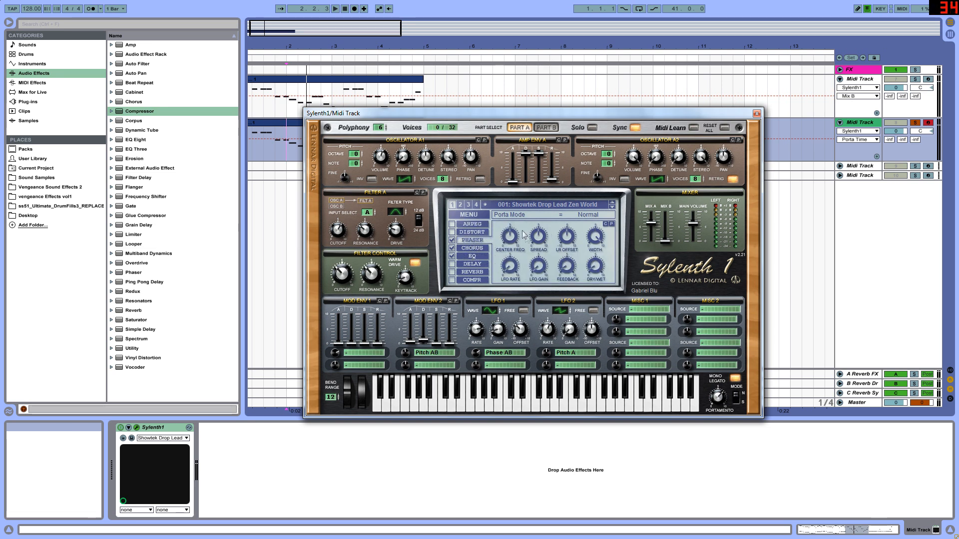
left_click(597, 275)
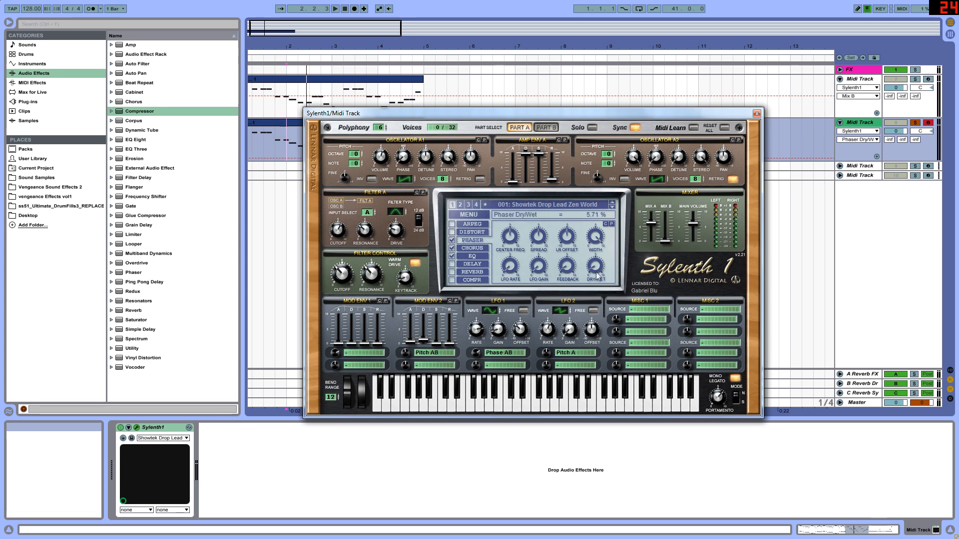
left_click(510, 266)
left_click(510, 236)
left_click(600, 239)
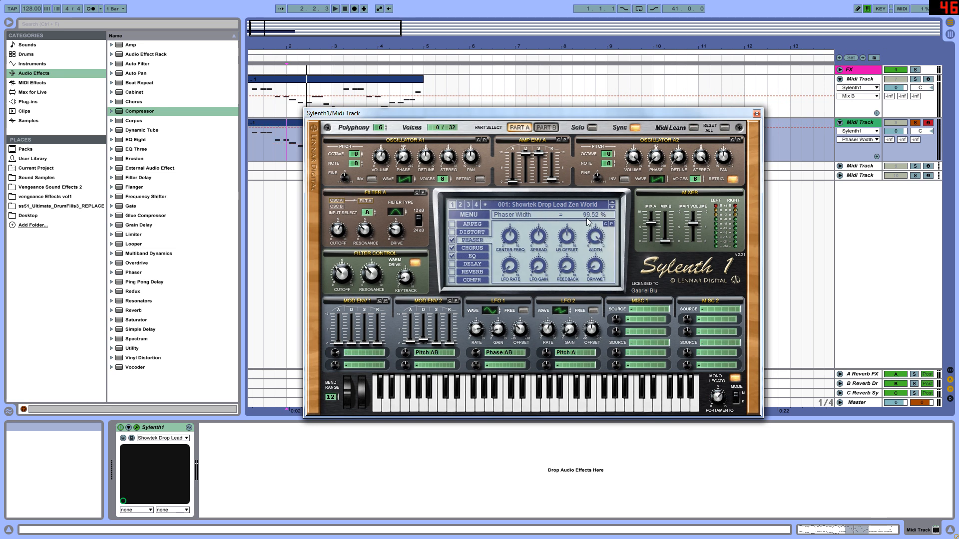
left_click(573, 239)
left_click(542, 245)
left_click(509, 269)
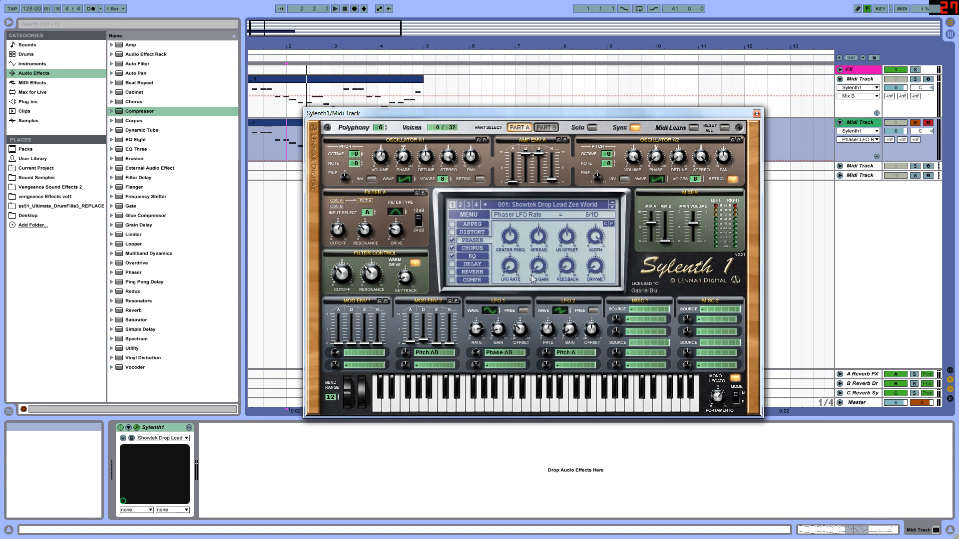
left_click(574, 271)
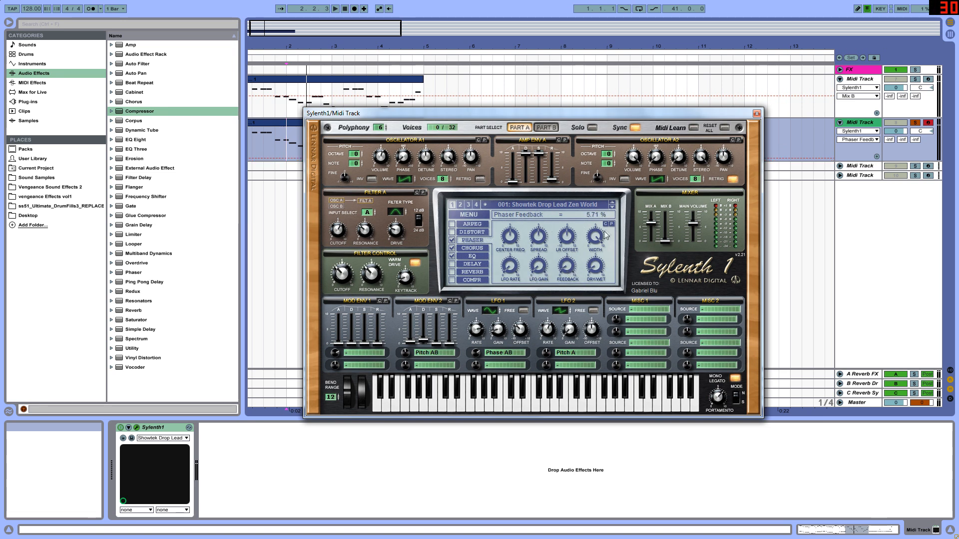
Show the chorus's dry/wet, delay, rate, depth and width settings.
left_click(474, 250)
left_click(590, 266)
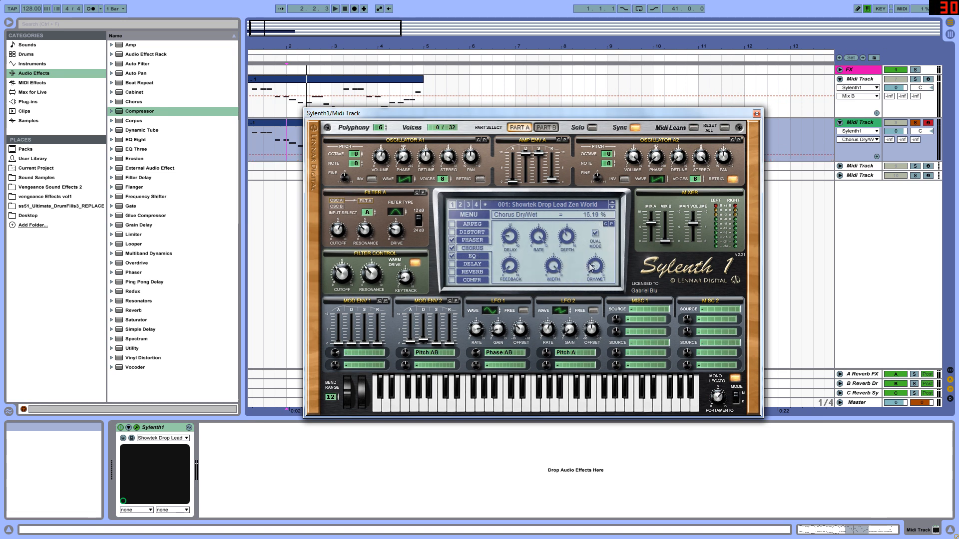
left_click(514, 243)
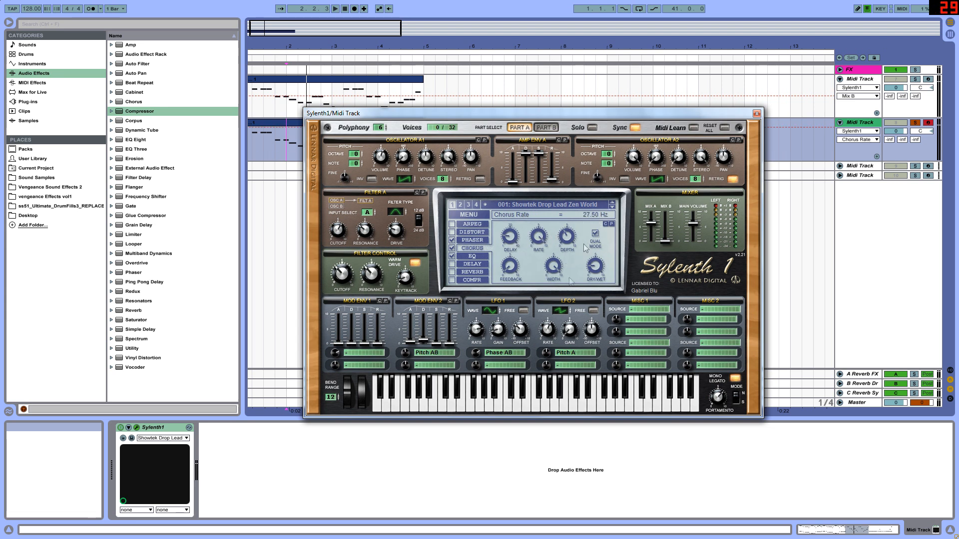
left_click(567, 239)
left_click(554, 270)
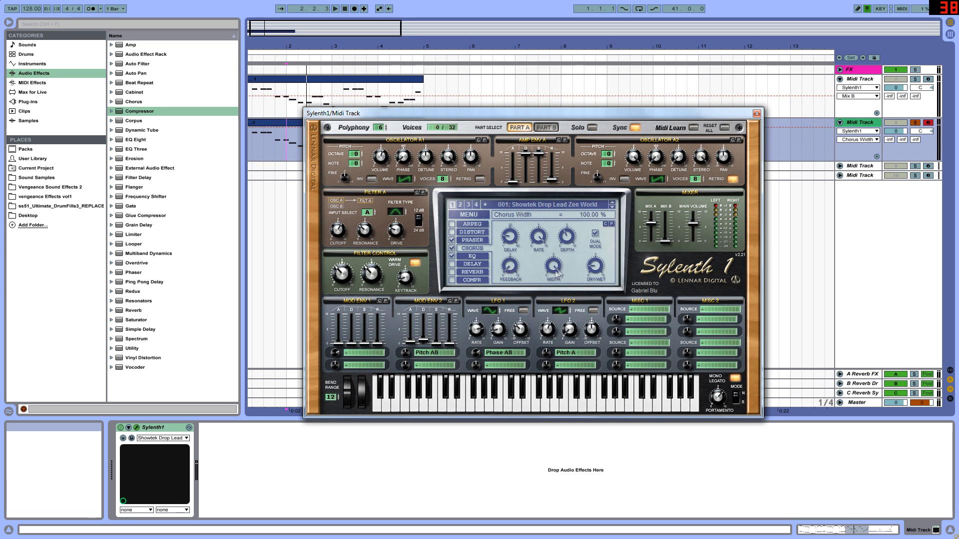
Show the EQ's bass, bass frequency, treble and treble frequency settings.
left_click(477, 258)
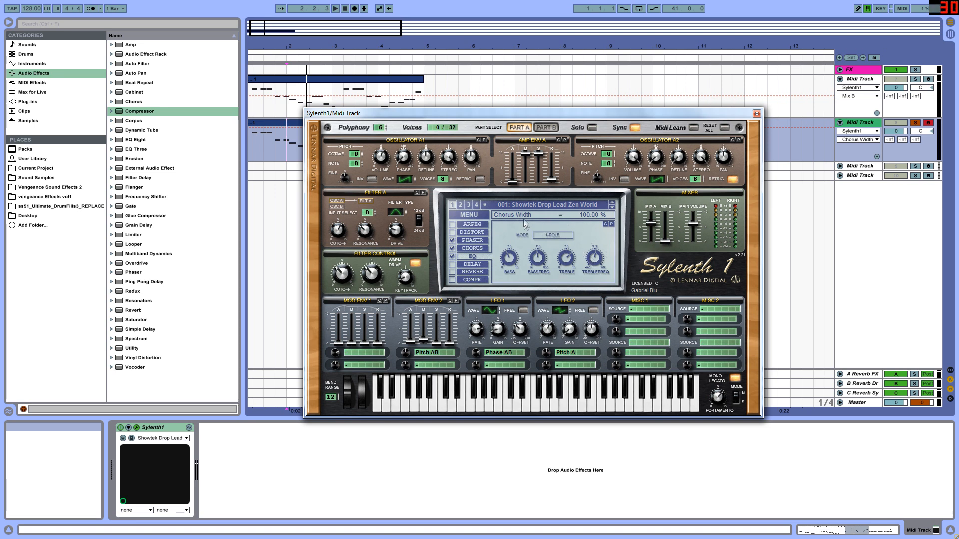
left_click(514, 267)
left_click(540, 257)
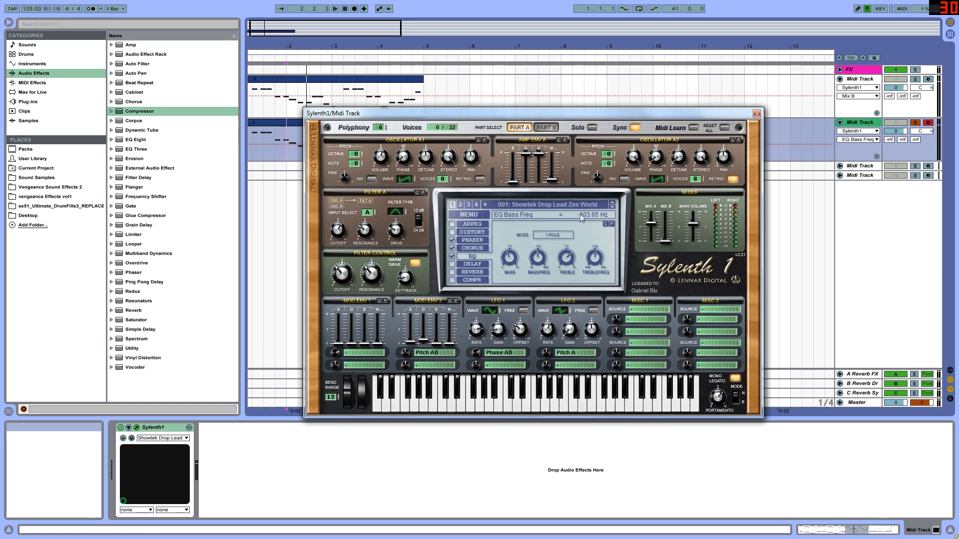
left_click(573, 264)
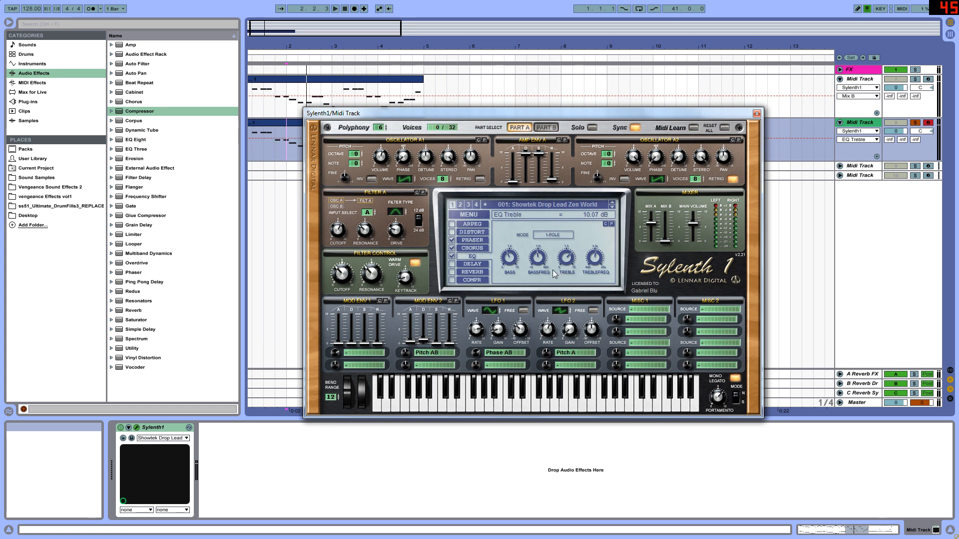
left_click(599, 263)
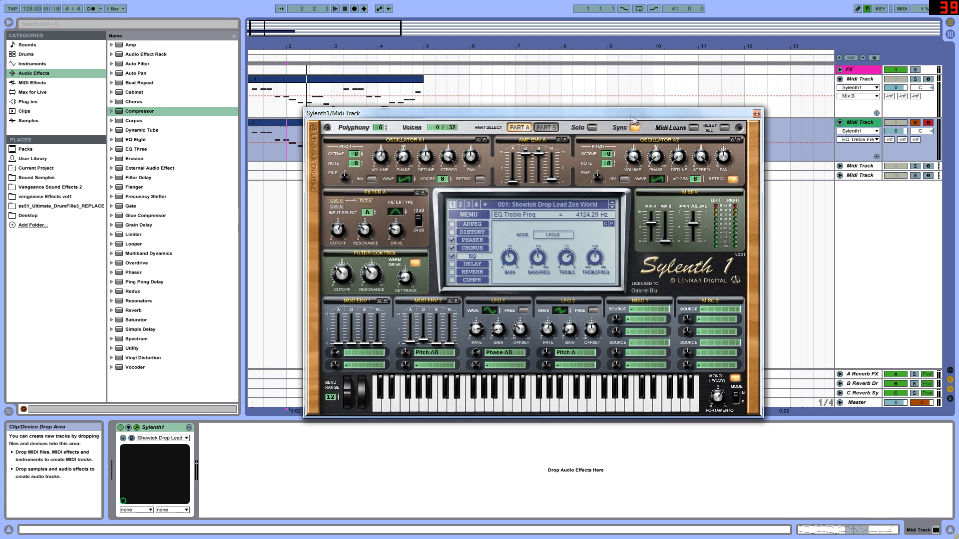
Show the mixer's Mix B and Mix A levels, moving the synth window aside along the way.
left_click_drag(633, 116, 565, 103)
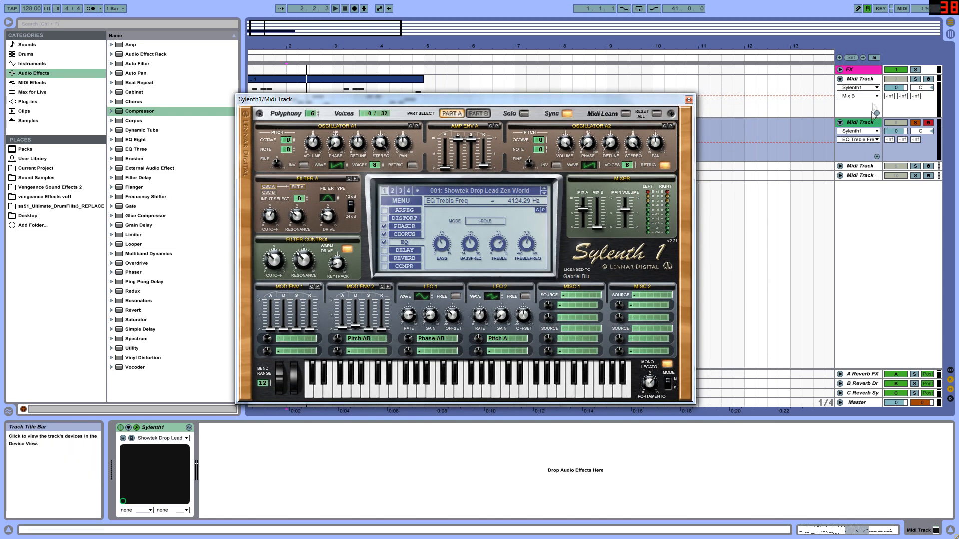
left_click(597, 225)
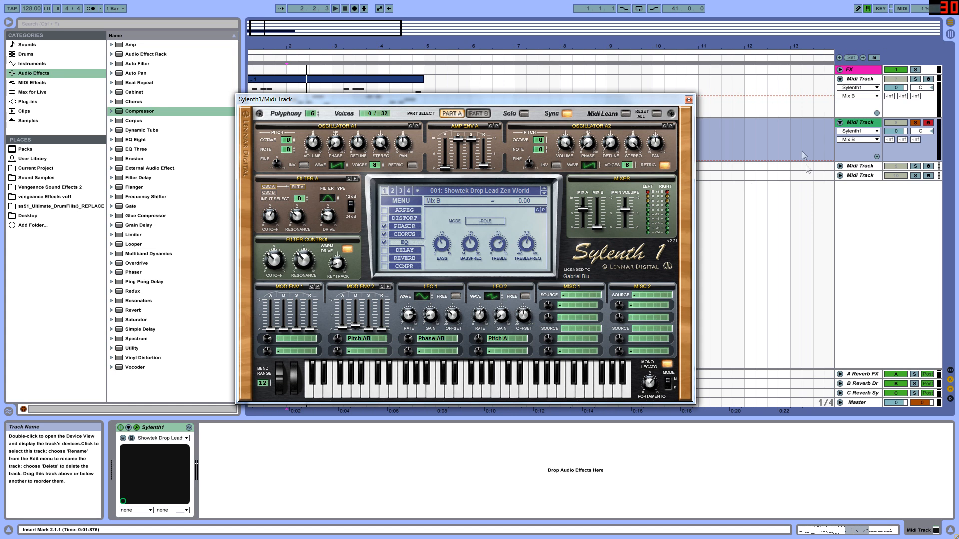
left_click_drag(599, 215, 630, 346)
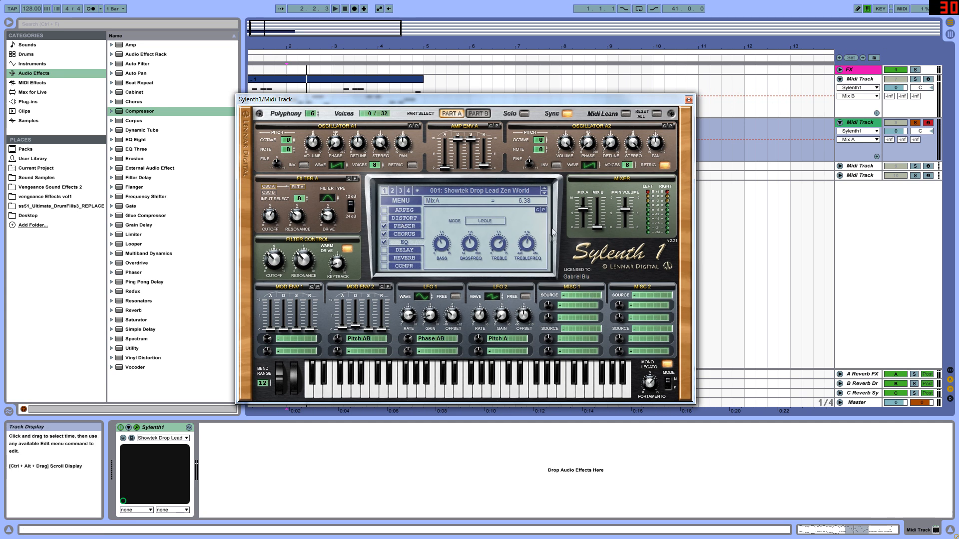
Play test notes, try raising Mix B in the mixer, and return it to 0.
key("g")
key("g")
key("f")
left_click_drag(599, 227, 603, 174)
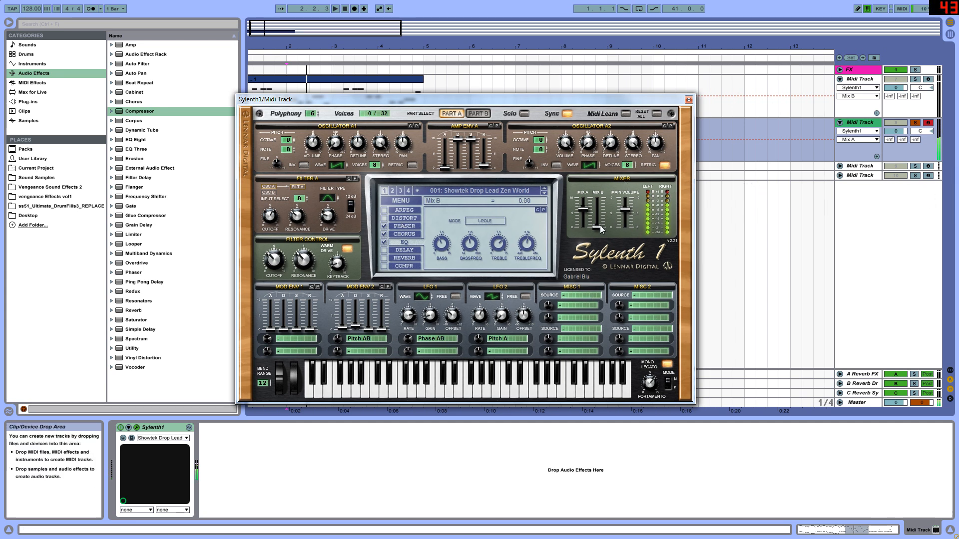
left_click_drag(603, 194, 594, 255)
Switch to Part B and back to Part A while playing test notes.
left_click(478, 114)
key("g")
left_click(451, 114)
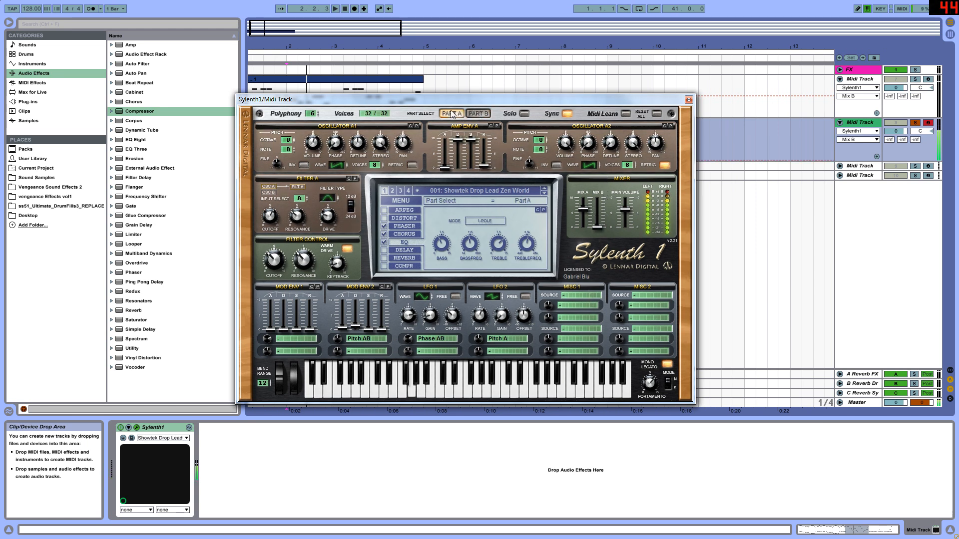
key("f")
key("g")
Play the second lead layer from the start, close its synth window and unsolo its track to hear both layers together.
left_click(686, 91)
key("space")
left_click(257, 142)
key("space")
key("space")
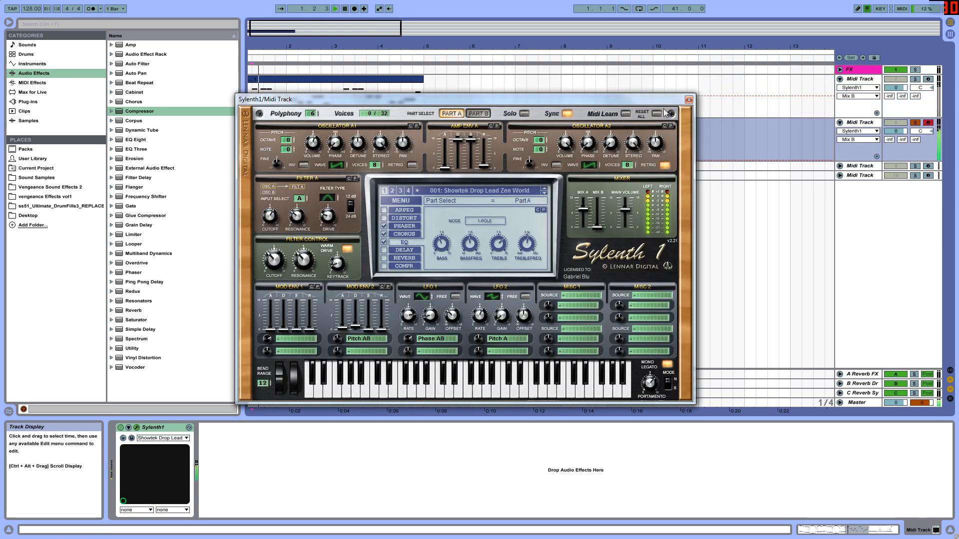
left_click(689, 100)
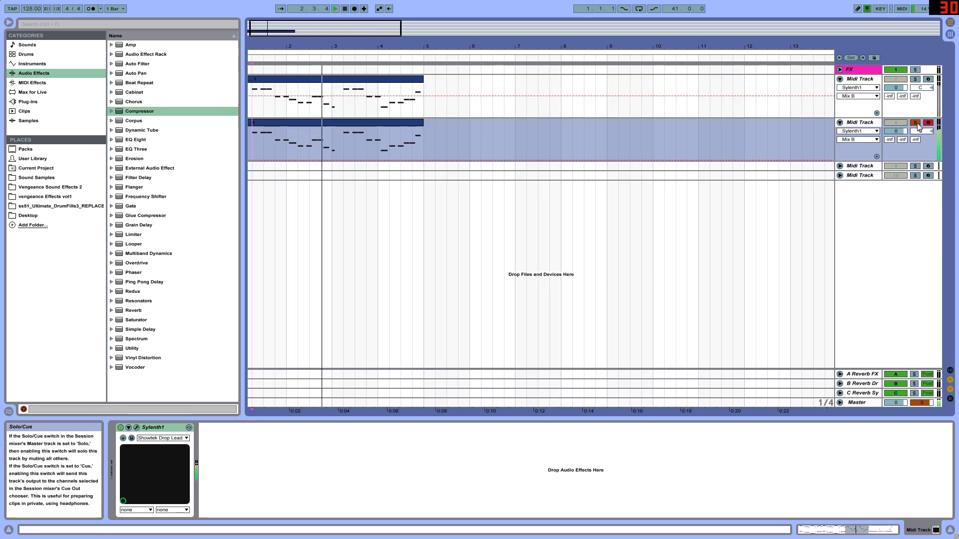
left_click(916, 125)
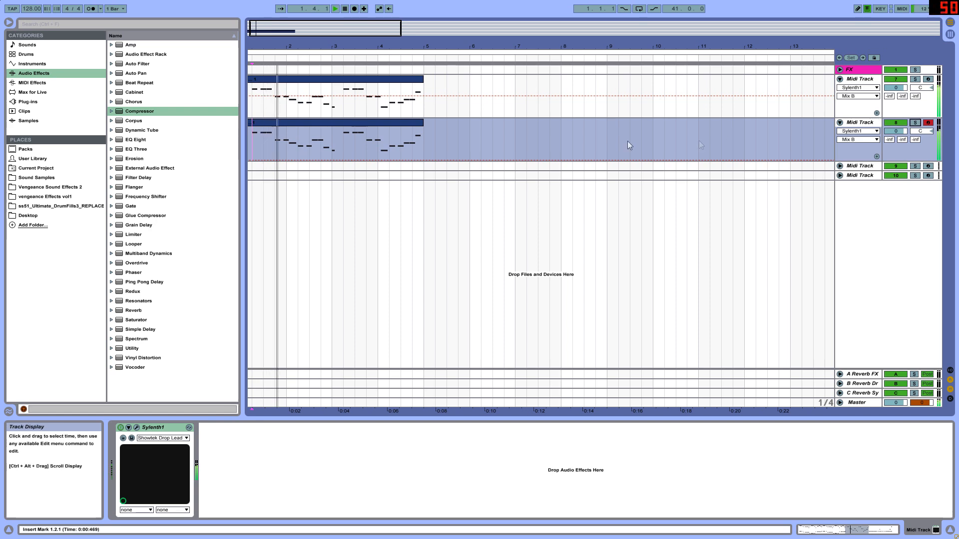
Stop playback and examine the notes of the first MIDI track's clip in an enlarged note editor, collapsing it again at the end.
double_click(385, 81)
key("space")
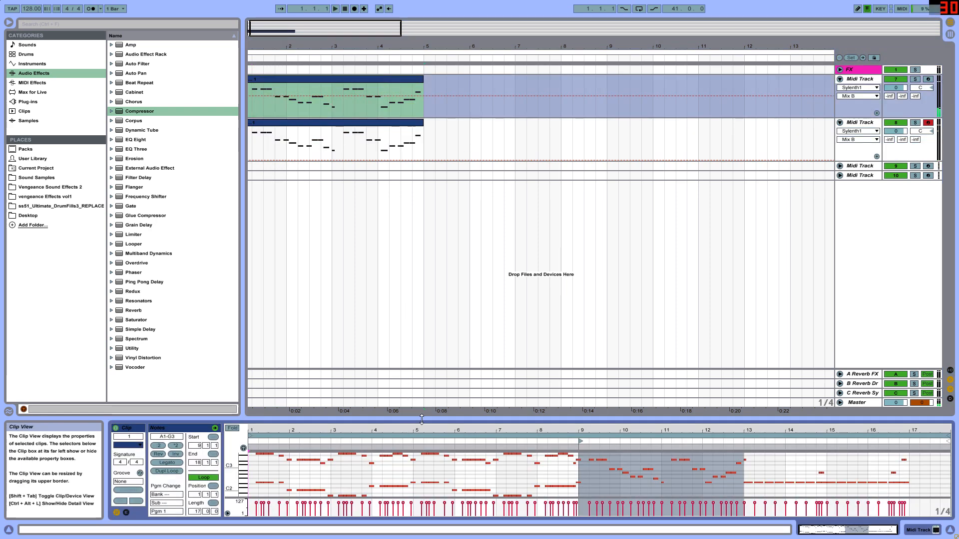
left_click_drag(419, 419, 434, 221)
left_click_drag(648, 233, 642, 254)
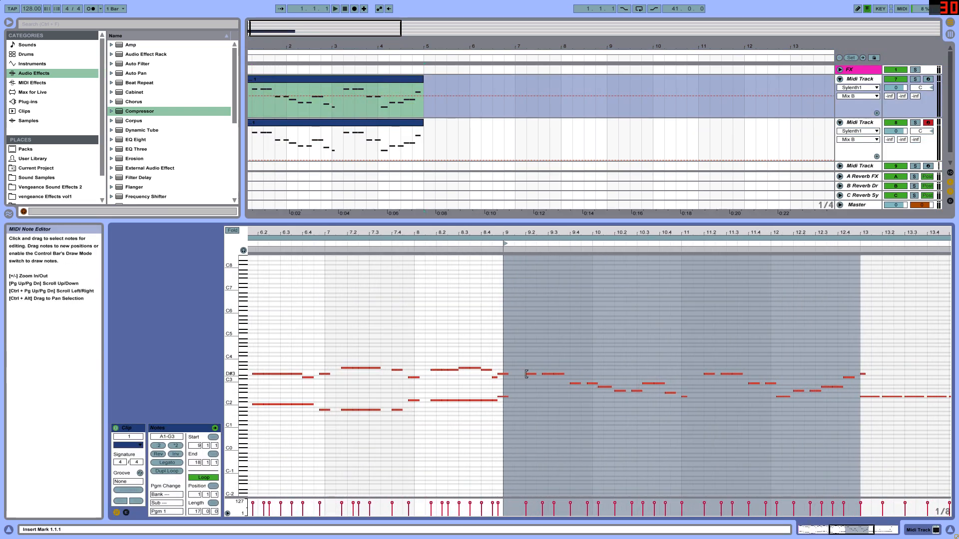
left_click_drag(232, 384, 270, 384)
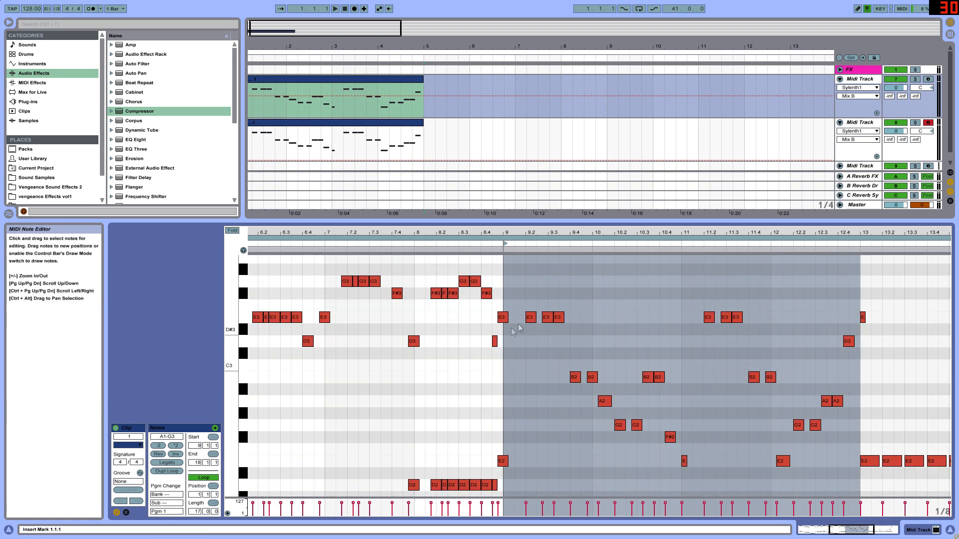
left_click_drag(475, 222, 425, 514)
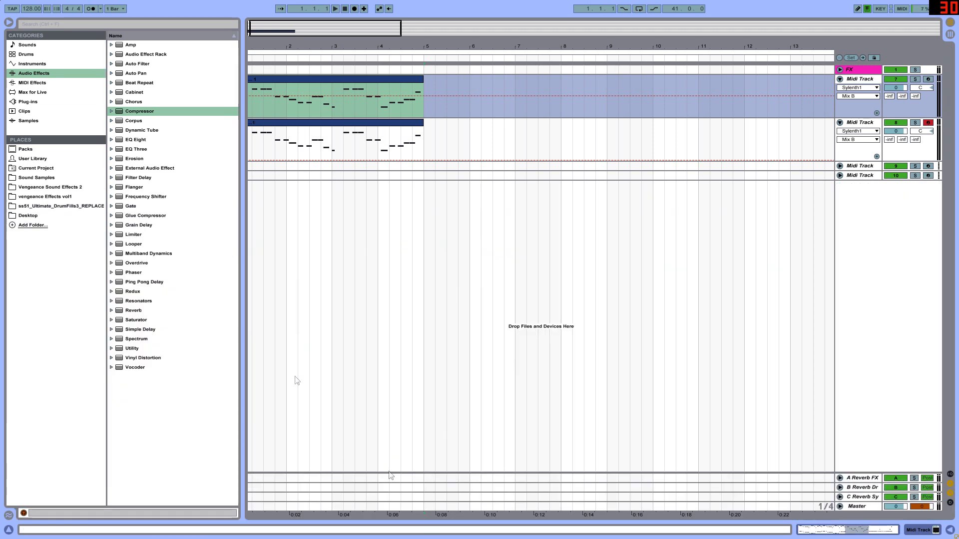
Place the kick sample 102 E.wav from Audentity Phatt Kicks In Key 2 on a new audio track at bar 1, trimmed to one beat.
left_click(30, 177)
left_click(123, 235)
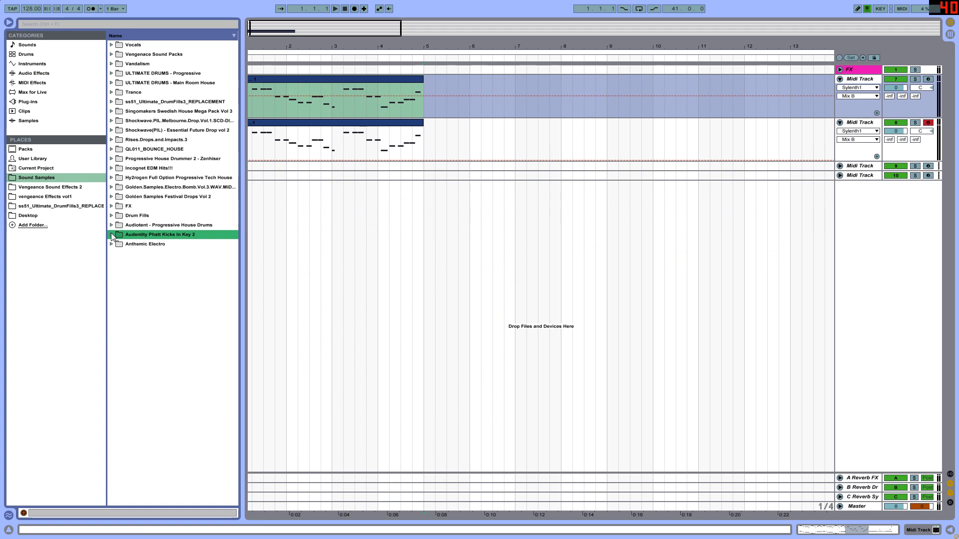
left_click(124, 253)
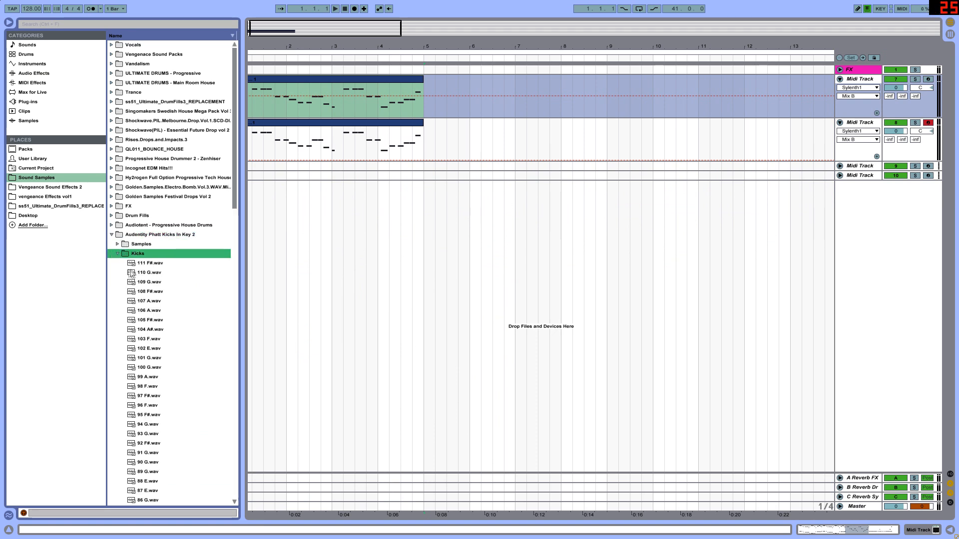
left_click_drag(196, 342, 252, 184)
left_click_drag(336, 49, 336, 44)
left_click_drag(288, 187, 259, 190)
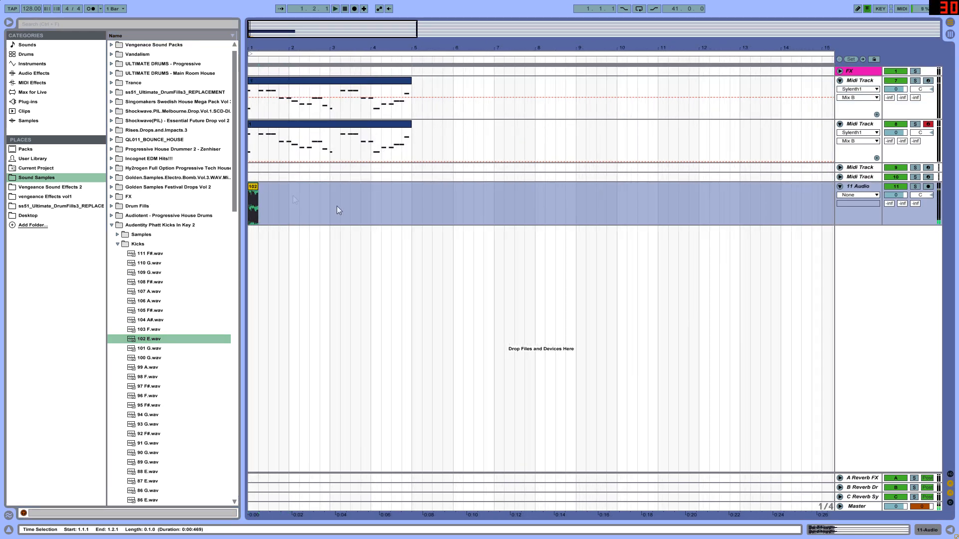
Lower the kick track's volume in the Session mixer, select the Master track, and return to the arrangement.
key("Tab")
left_click(913, 29)
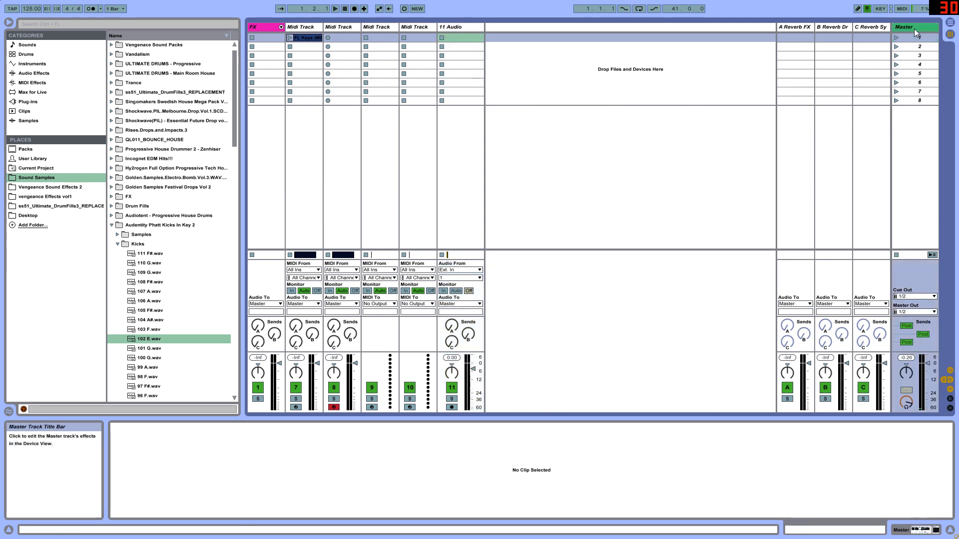
key("Tab")
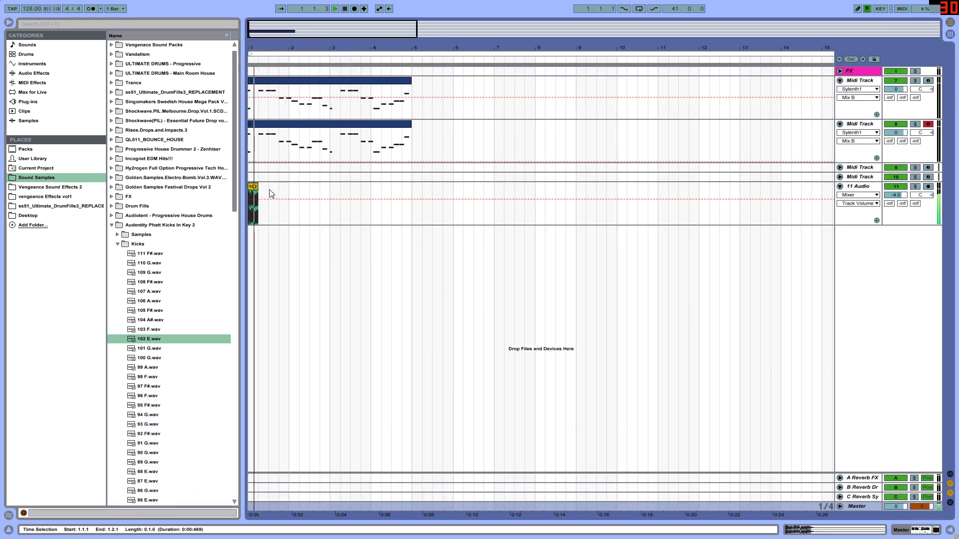
Duplicate the one-beat kick clip on the audio track three times to fill bar 1.
left_click(256, 191)
key("ctrl+d")
key("ctrl+d")
key("ctrl+d")
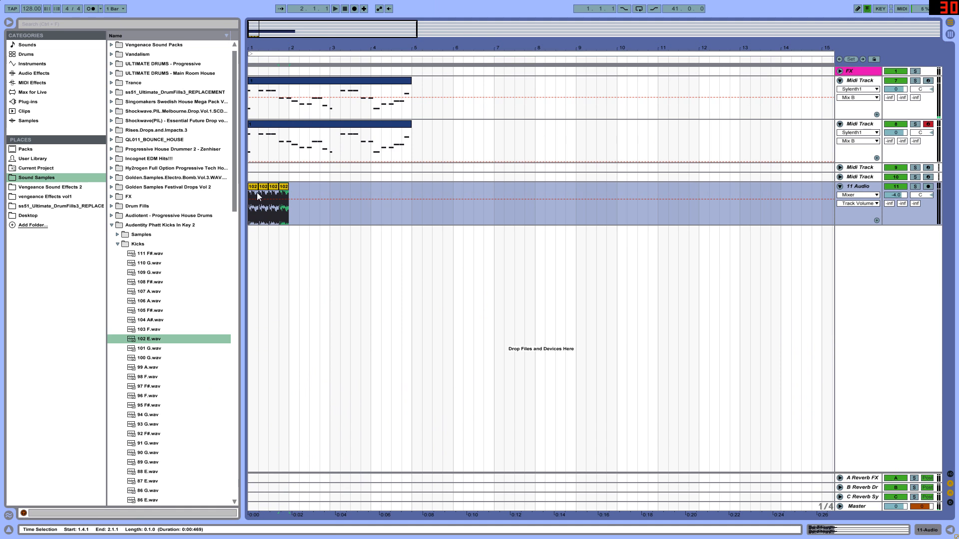
Consolidate the four kicks of bar 1 into one clip and duplicate it three times to cover bars 2 to 4.
left_click_drag(250, 197, 294, 192)
key("ctrl+j")
key("ctrl+d")
key("ctrl+d")
key("ctrl+d")
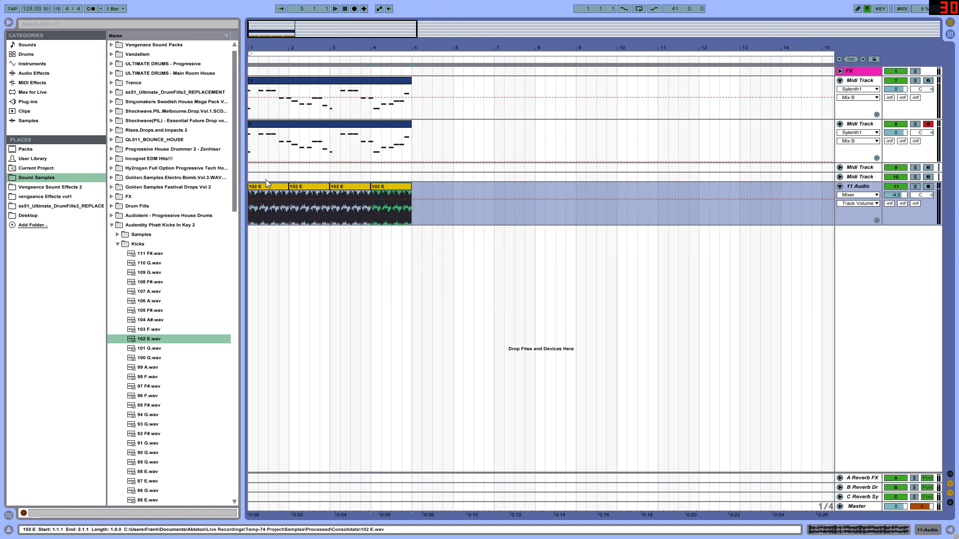
Trim the first beat off both lead MIDI clips, shift them back to bar 1, and audition them with the kick.
left_click(252, 169)
left_click_drag(323, 31, 286, 32)
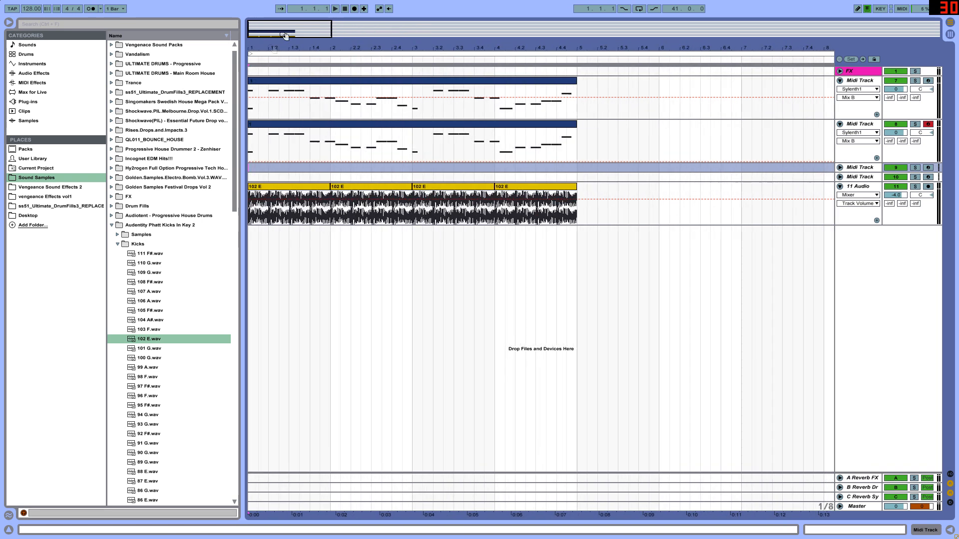
left_click_drag(250, 80, 269, 81)
key("space")
key("space")
mouse_move(250, 124)
left_mouse_down()
mouse_move(269, 125)
mouse_move(254, 124)
left_mouse_up()
left_click(290, 88)
mouse_move(284, 78)
left_mouse_down()
mouse_move(314, 81)
mouse_move(295, 84)
left_mouse_up()
key("space")
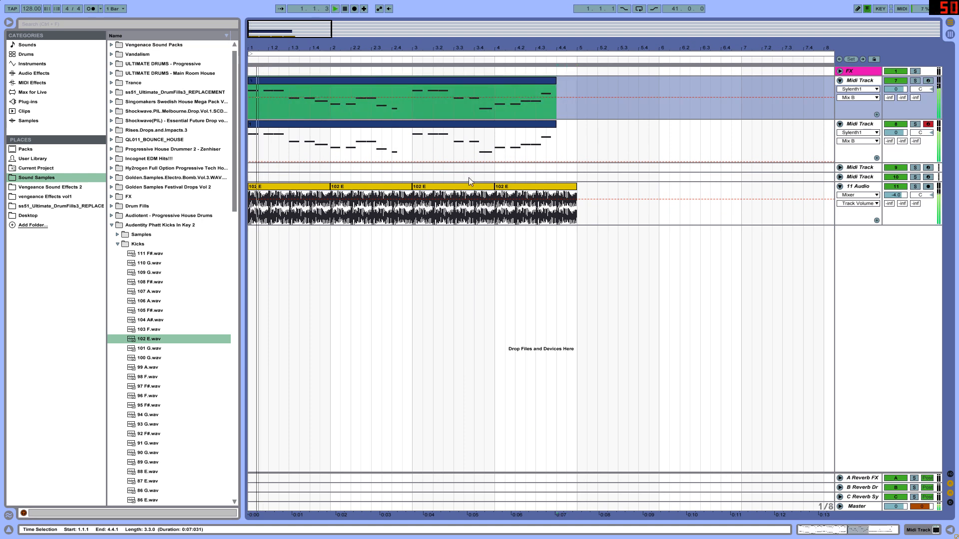
key("space")
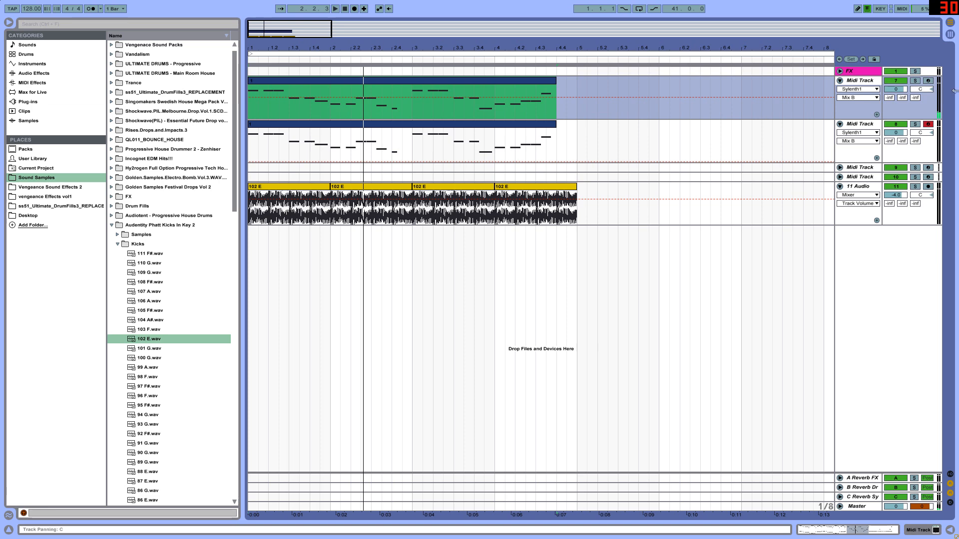
Delete all four kick clips from the audio track and exit the full-screen view.
left_click(318, 187)
key("Delete")
left_click(387, 187)
key("Delete")
left_click(462, 187)
key("Delete")
left_click(545, 186)
key("Delete")
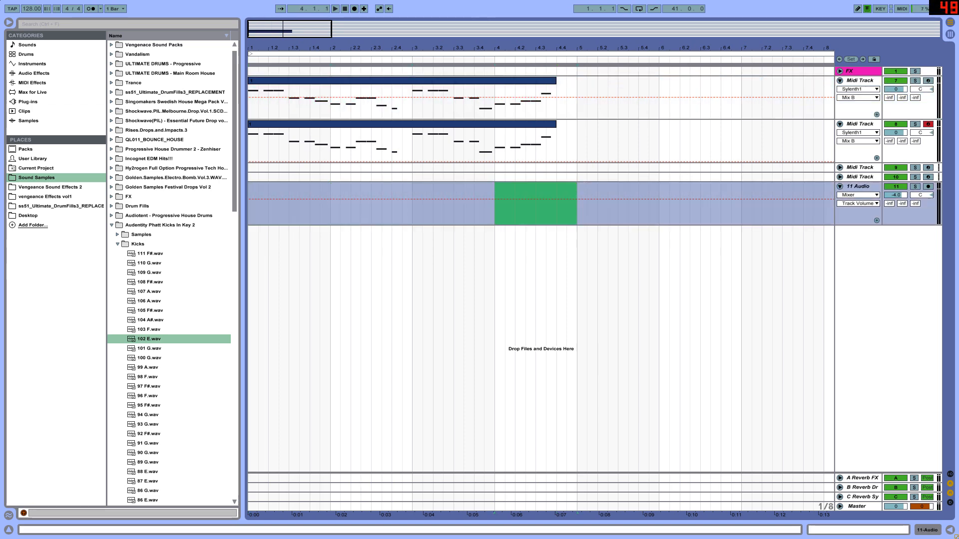
key("F11")
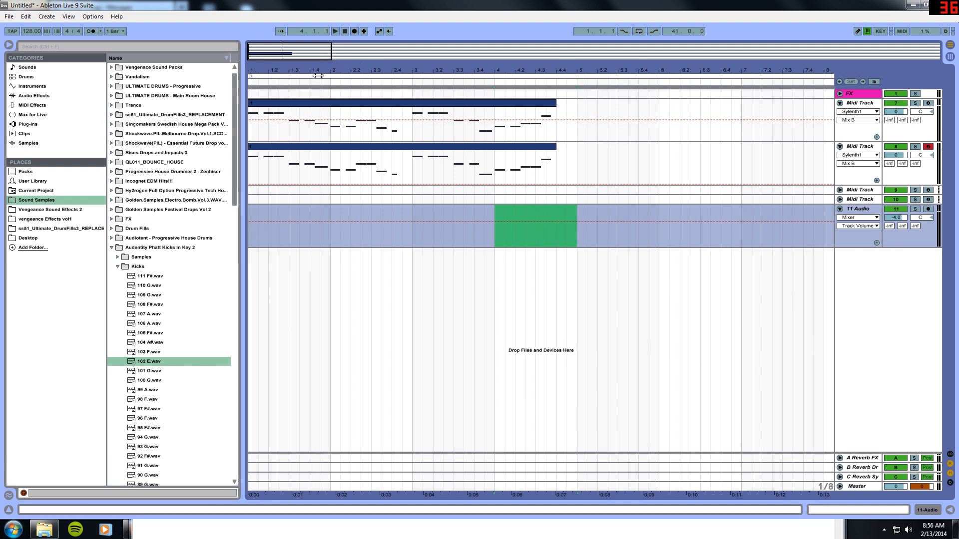
left_click_drag(273, 51, 274, 26)
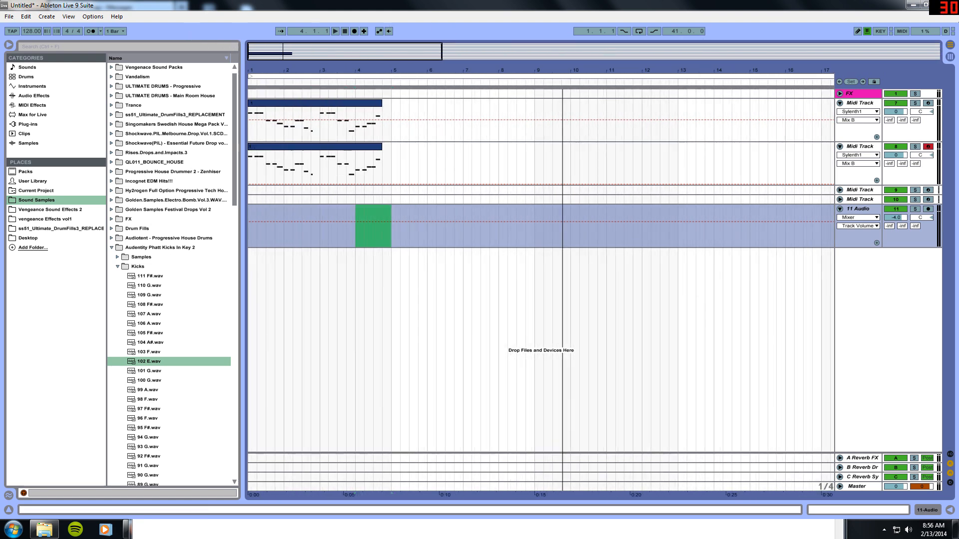